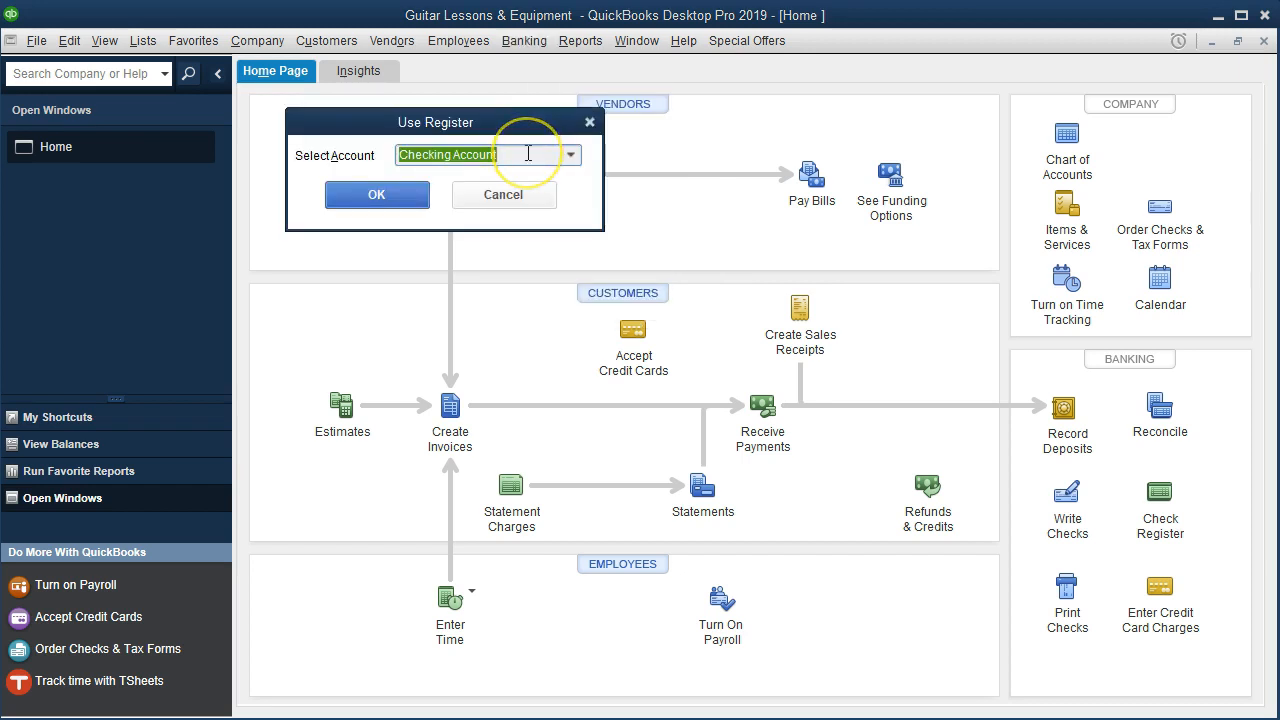
# - Open the Checking Account register and review its latest February 2019 transactions
pyautogui.click(418, 200)
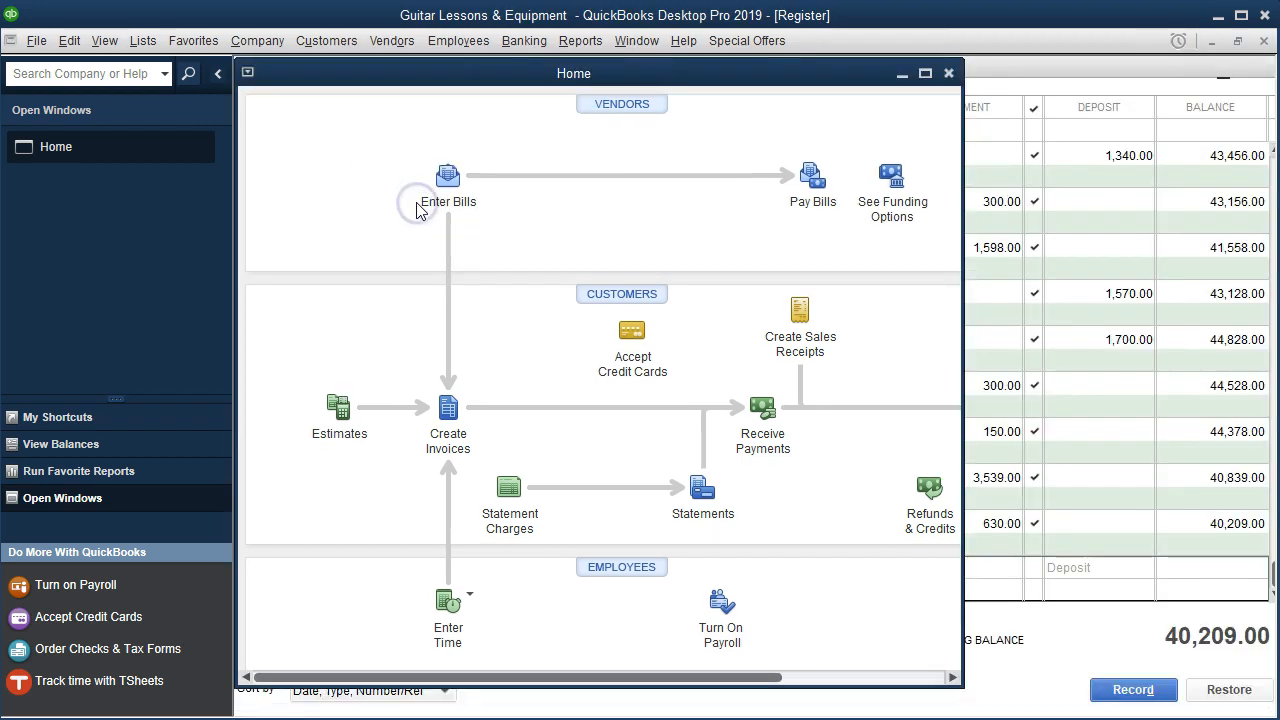
pyautogui.scroll(8, 420, 345)
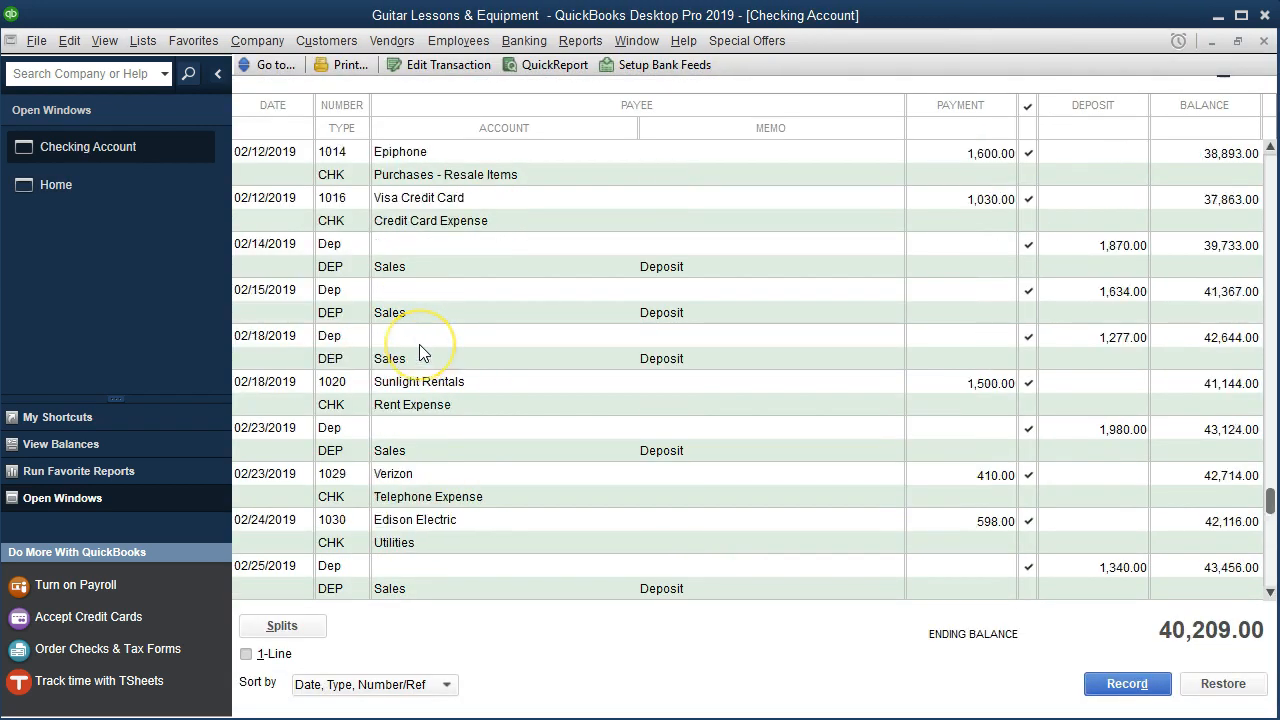
pyautogui.scroll(-8, 420, 346)
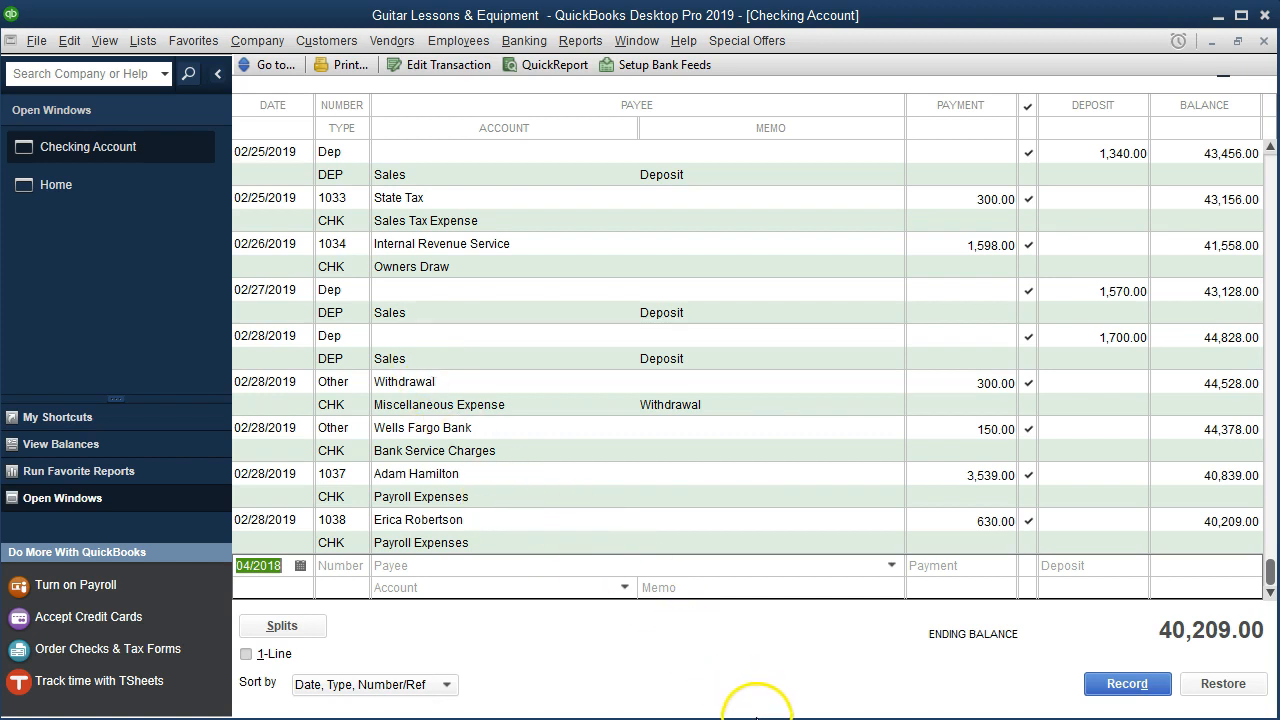
# - Switch to the March bank statement PDF in Acrobat Reader and examine its balances, deposits and the business checks listed in black
pyautogui.click(600, 719)
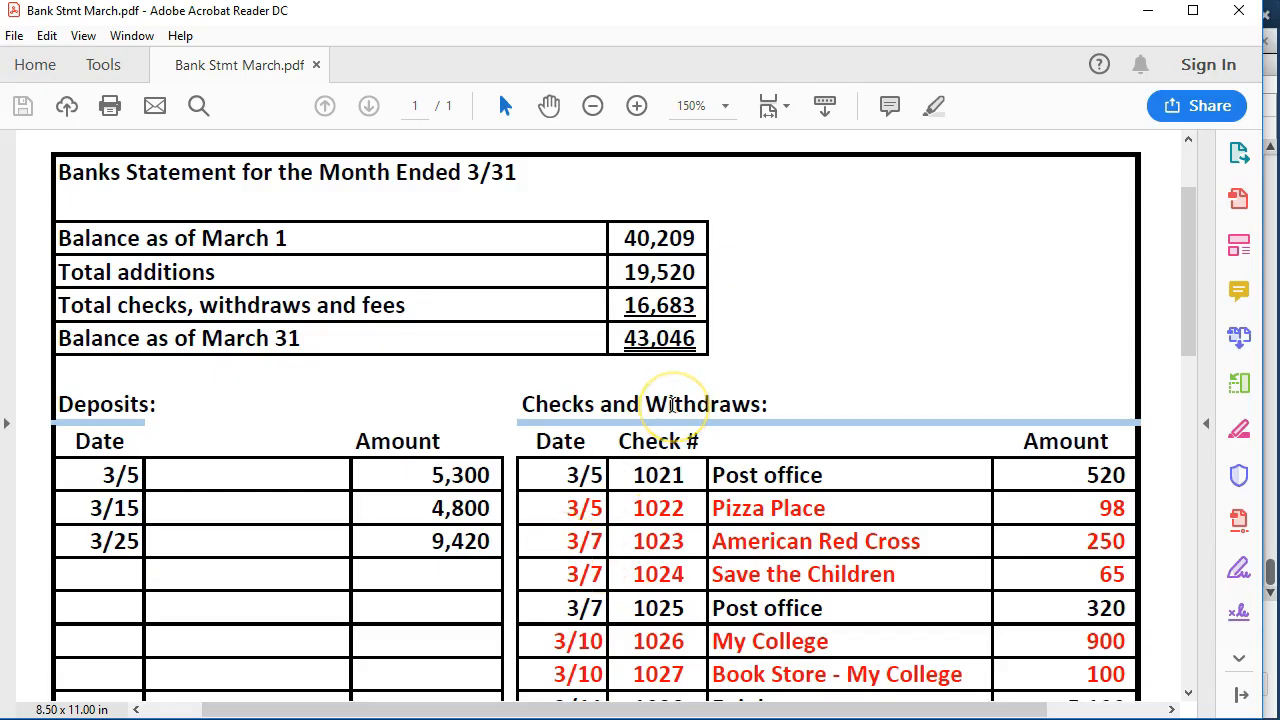
pyautogui.scroll(-2, 671, 402)
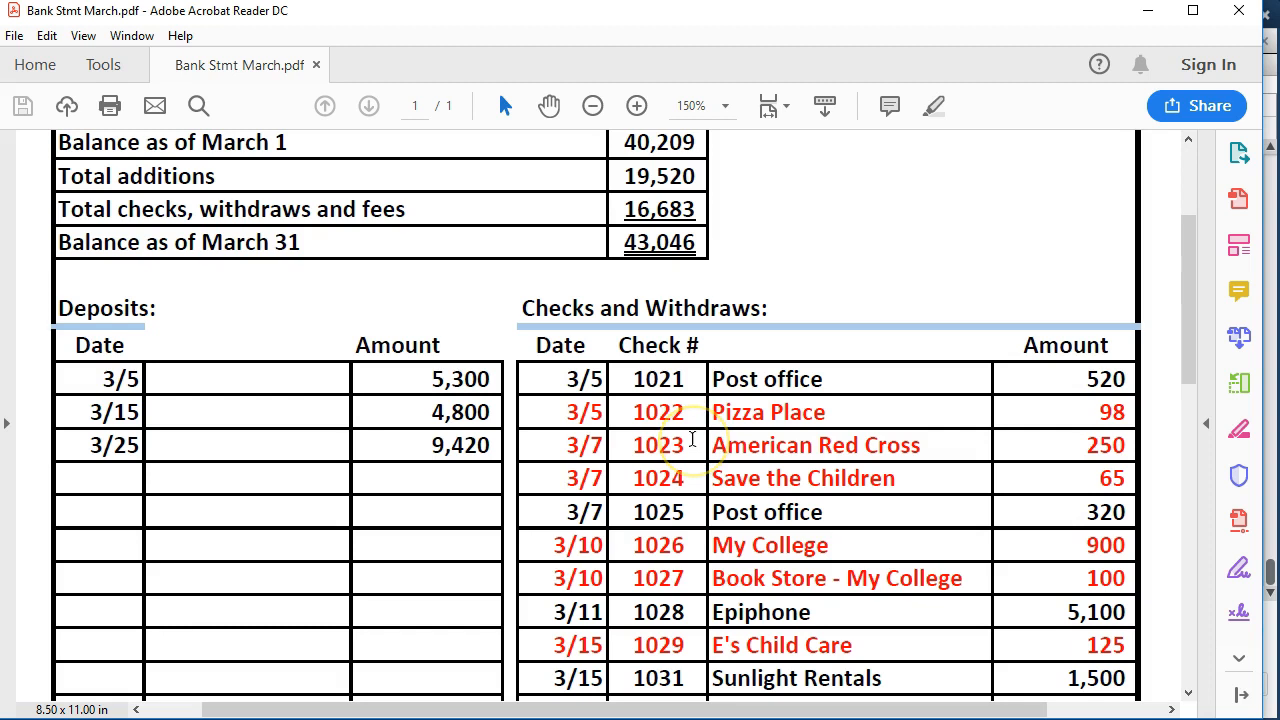
pyautogui.scroll(1, 692, 440)
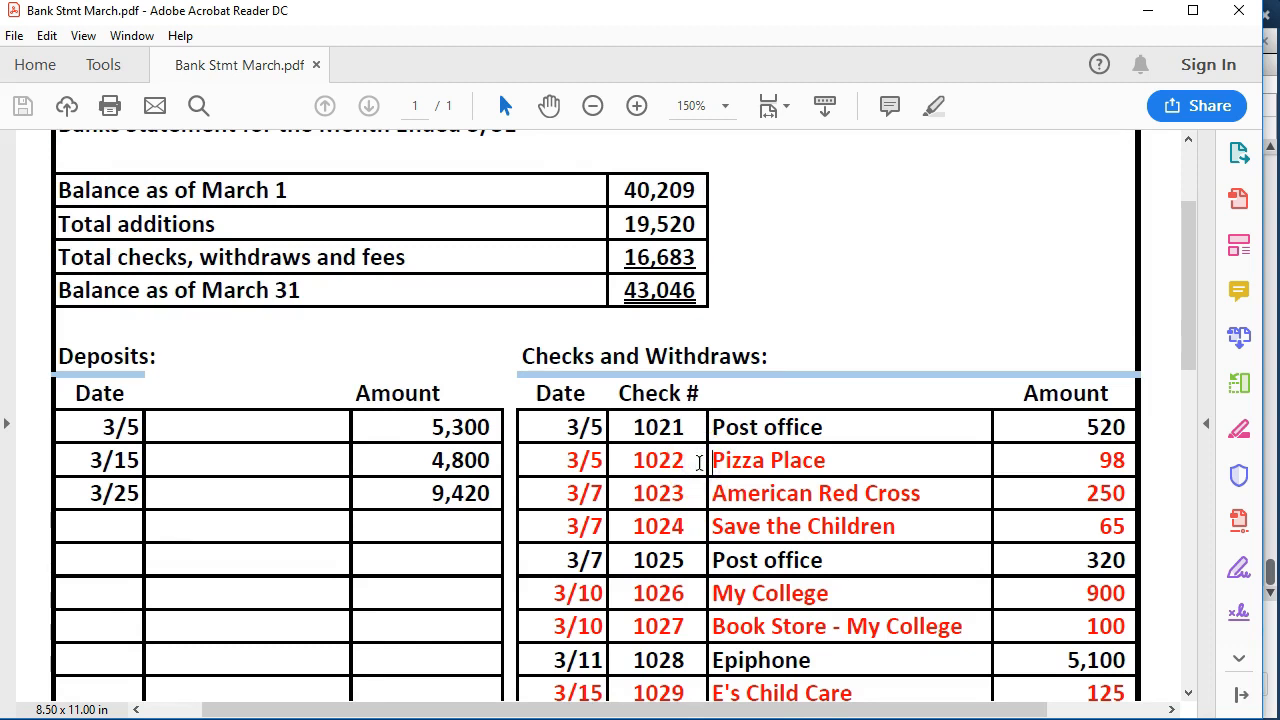
pyautogui.click(699, 462)
pyautogui.scroll(-1, 699, 462)
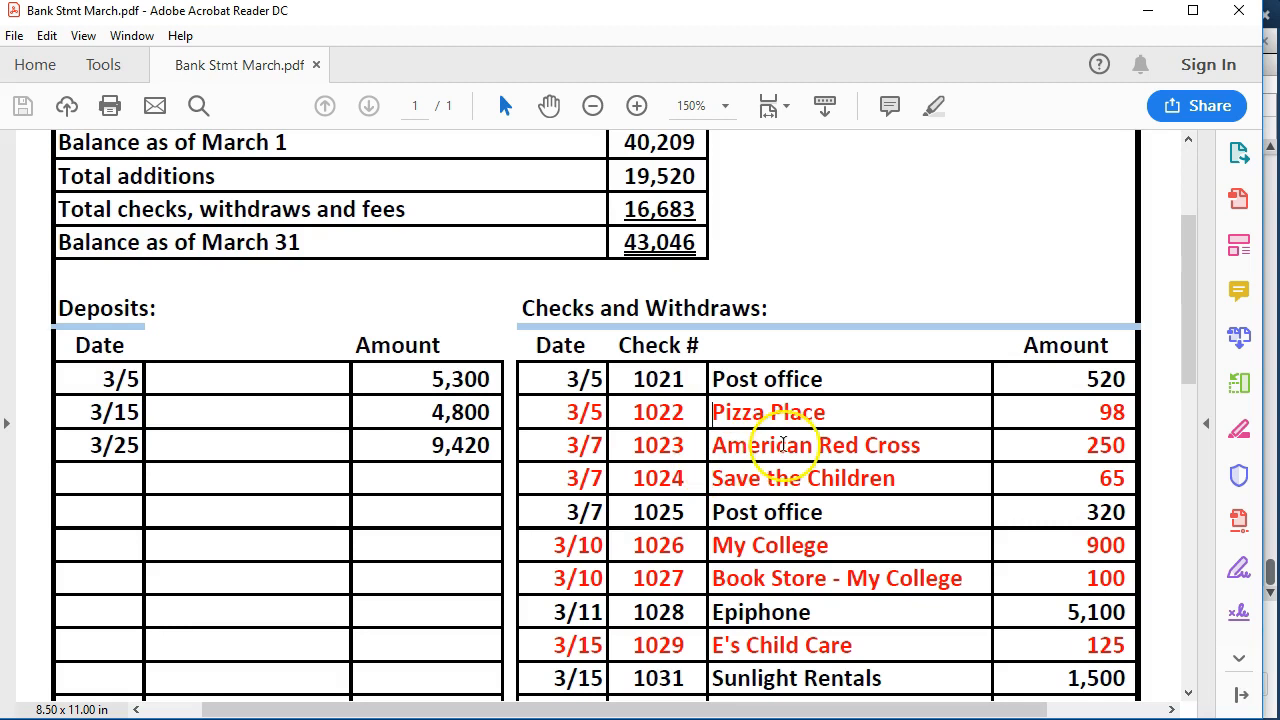
pyautogui.click(838, 366)
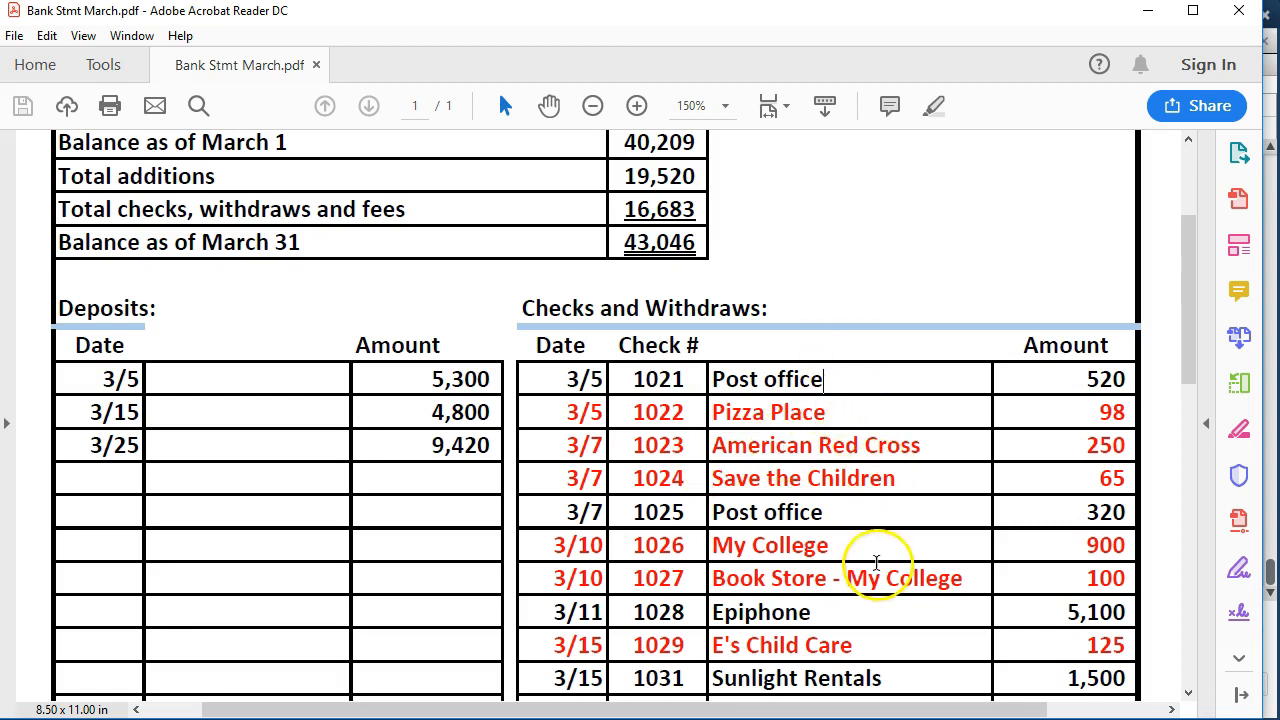
pyautogui.scroll(-1, 866, 562)
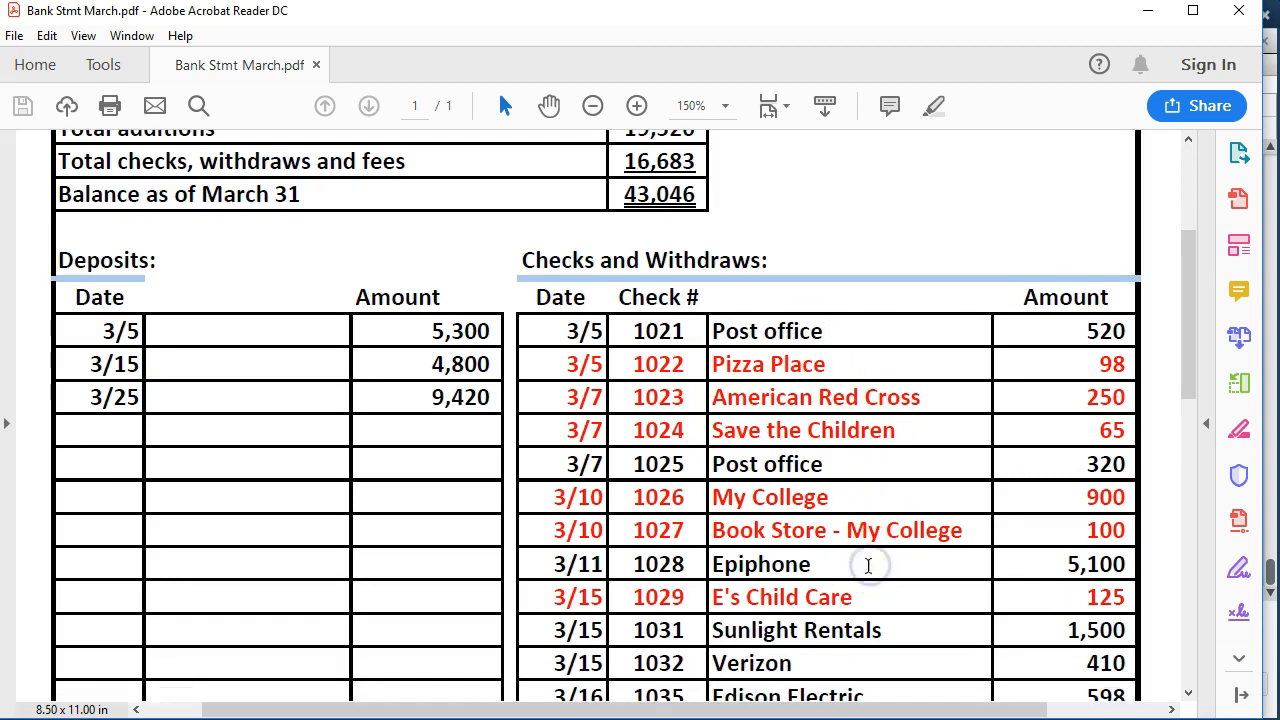
pyautogui.click(836, 563)
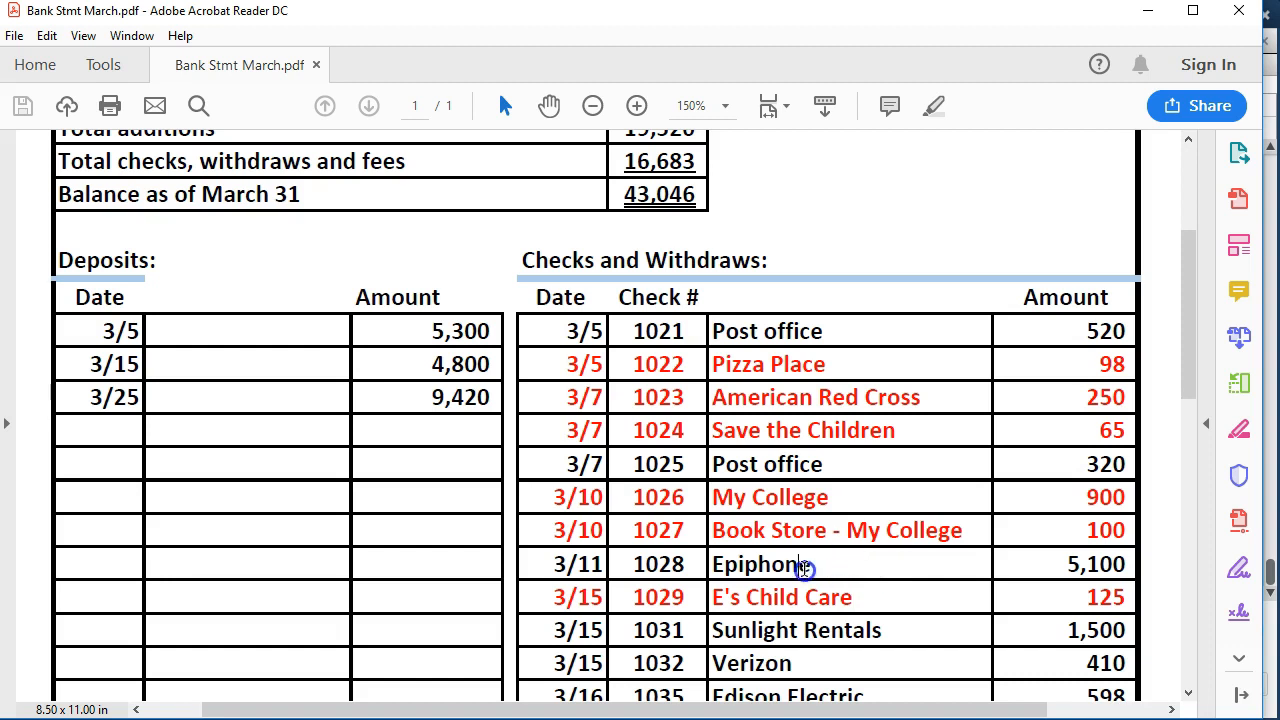
pyautogui.scroll(-1, 830, 570)
pyautogui.click(803, 583)
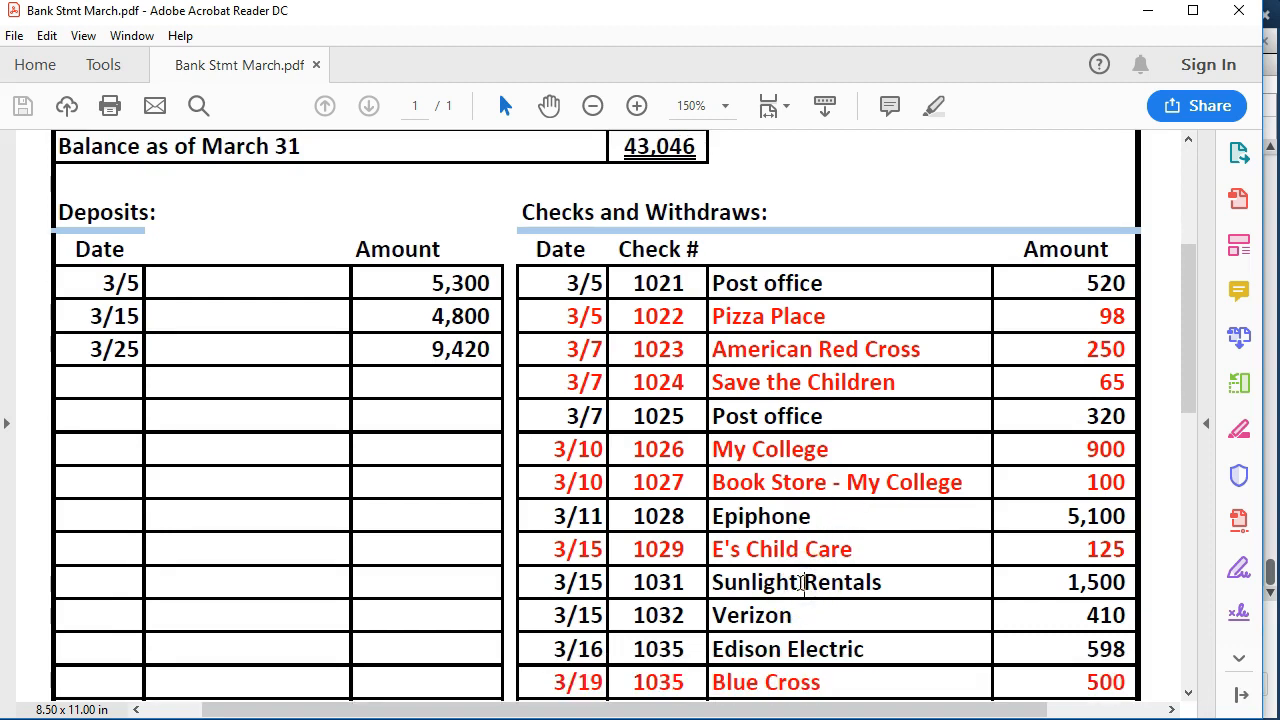
pyautogui.scroll(-1, 800, 583)
pyautogui.click(801, 562)
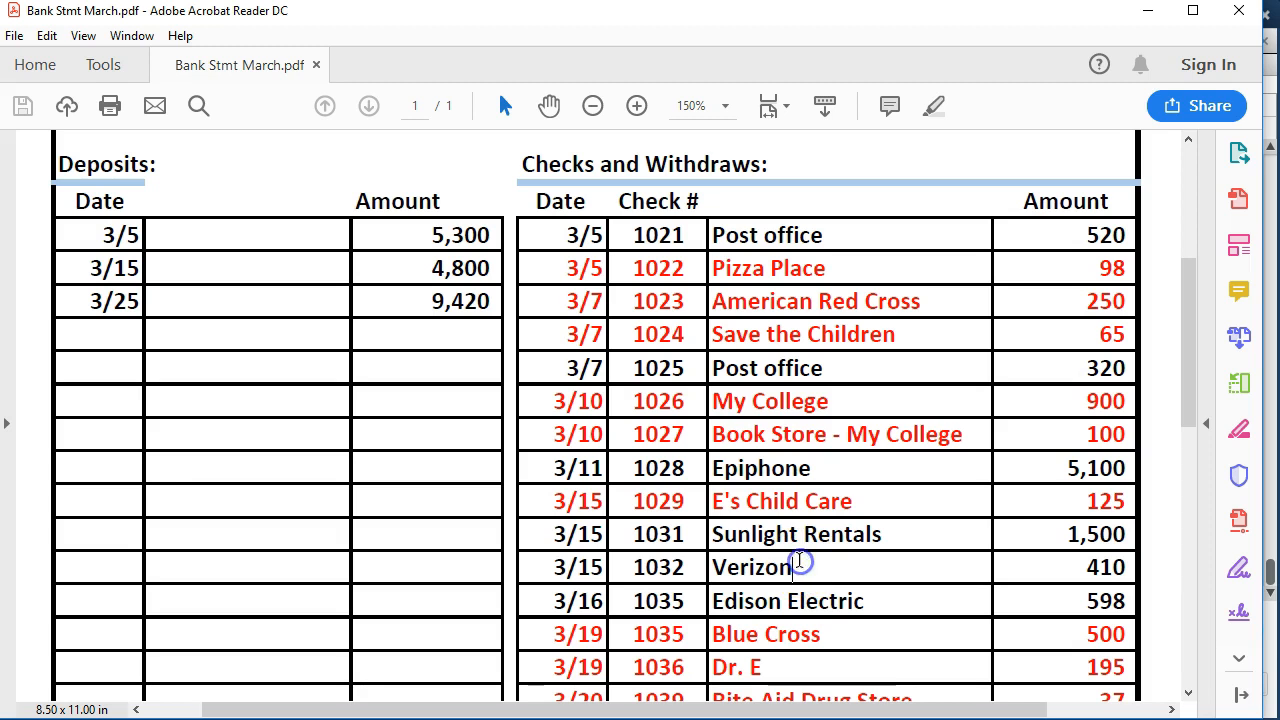
pyautogui.click(800, 598)
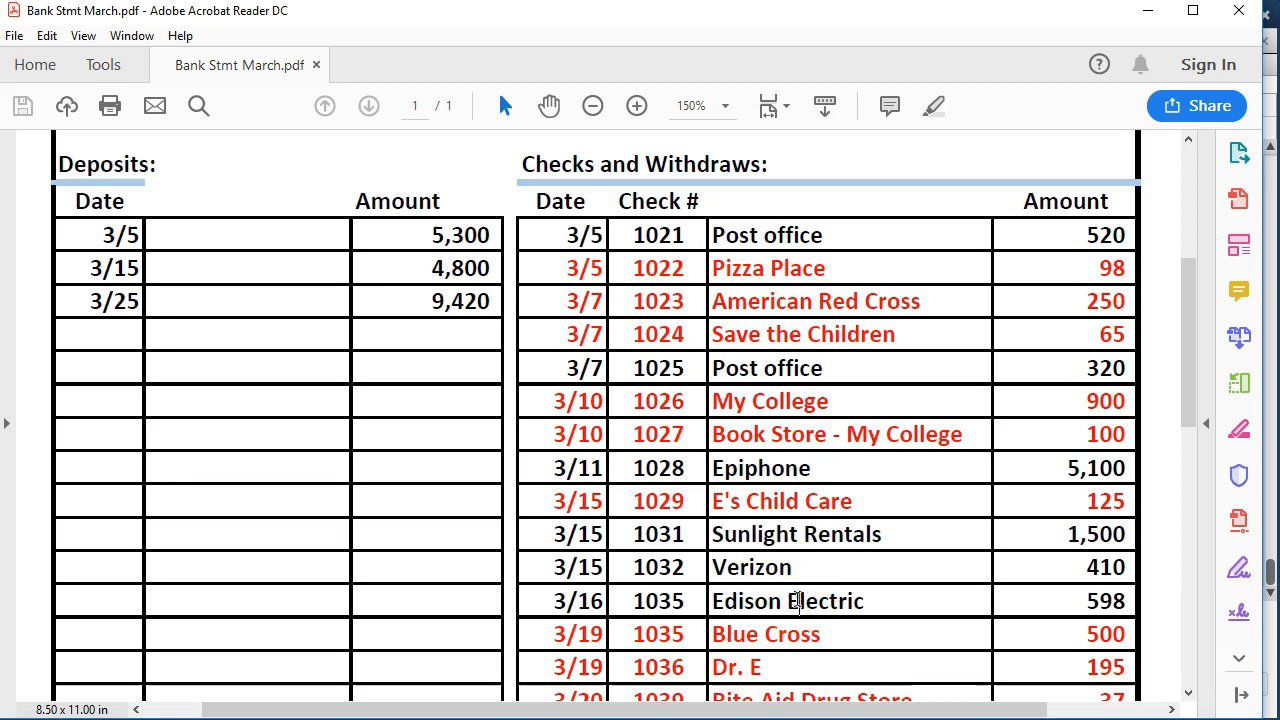
# - Examine the checks listed in red on the bank statement, from Pizza Place and American Red Cross through the late-March payments
pyautogui.click(865, 301)
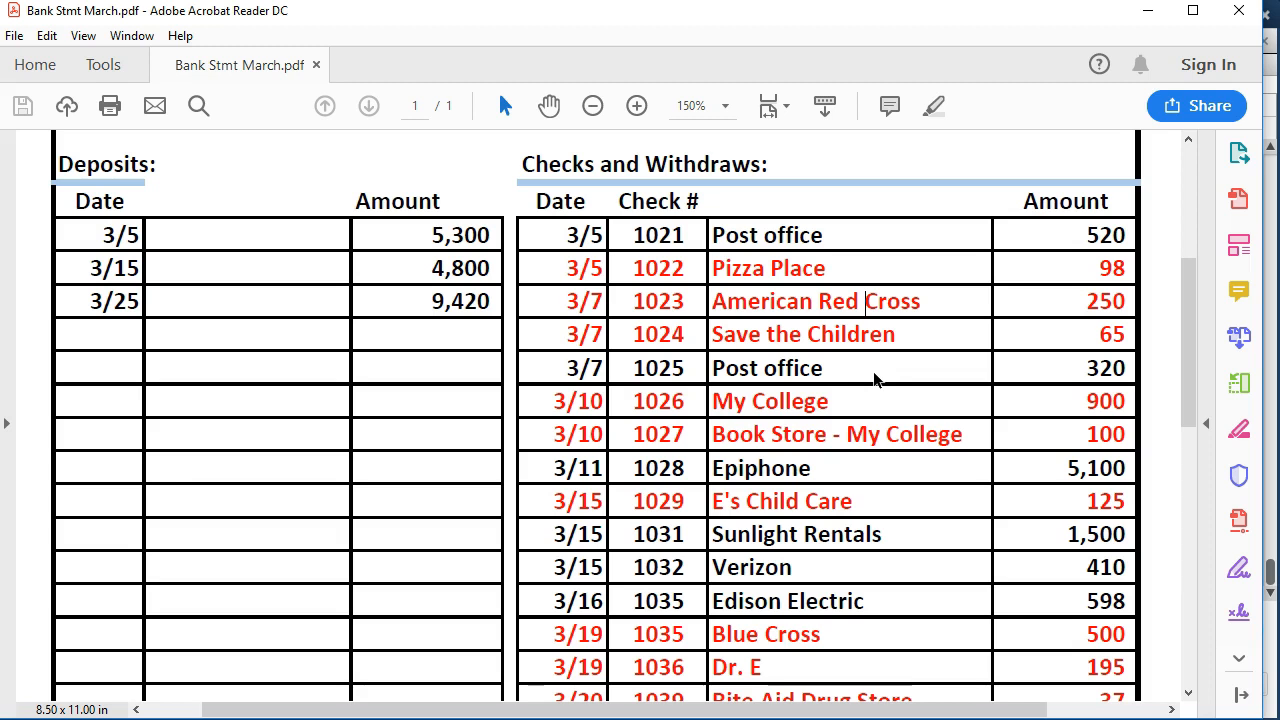
pyautogui.click(902, 320)
pyautogui.click(918, 292)
pyautogui.click(845, 401)
pyautogui.scroll(-1, 832, 440)
pyautogui.click(855, 455)
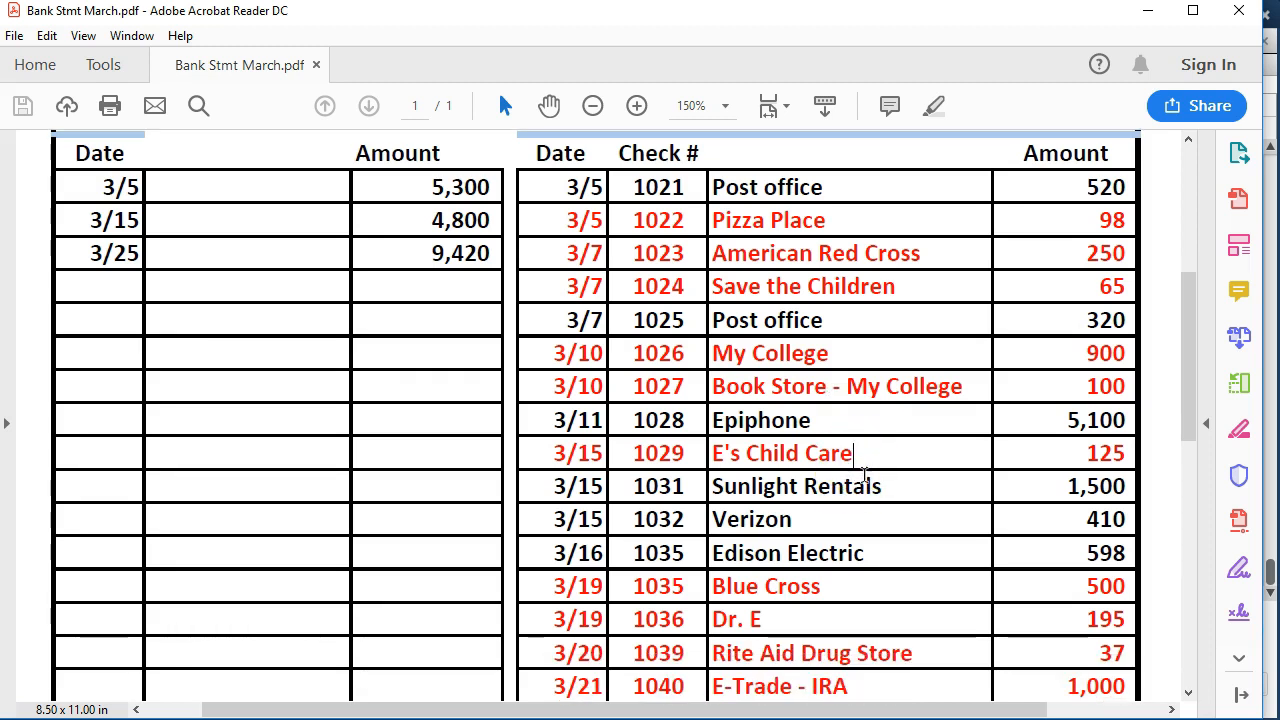
pyautogui.scroll(-2, 862, 475)
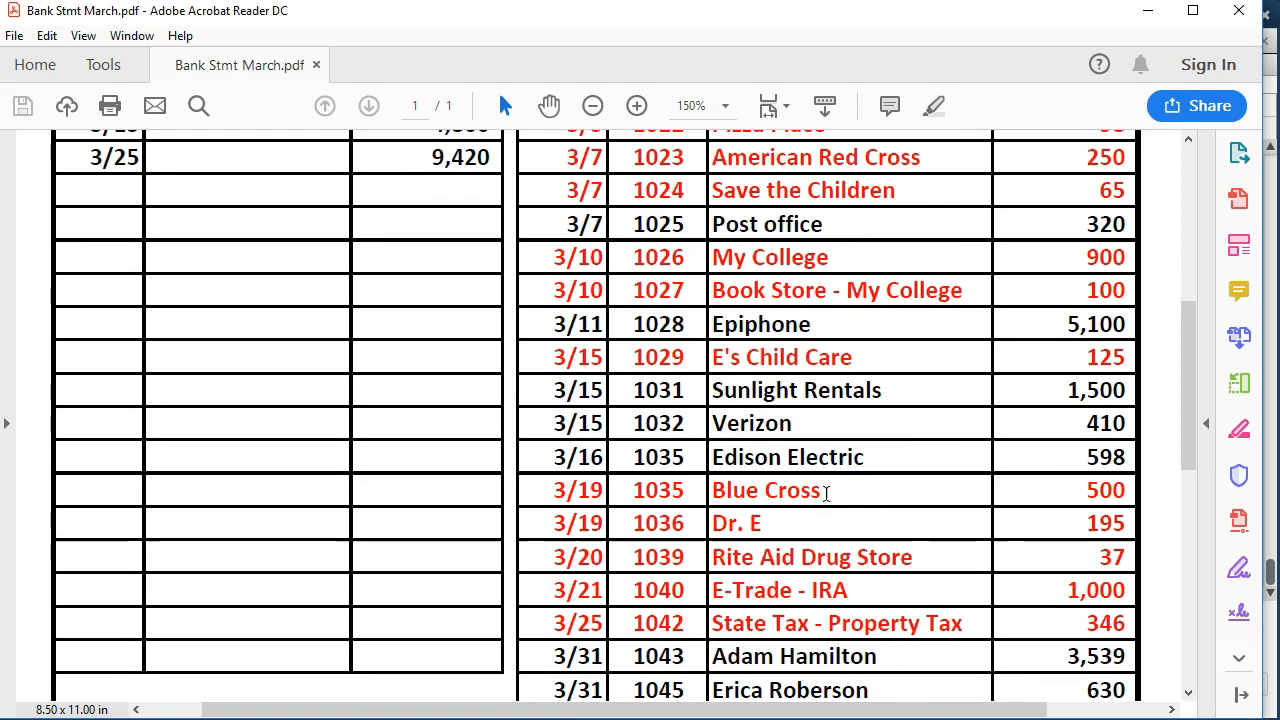
pyautogui.scroll(2, 826, 493)
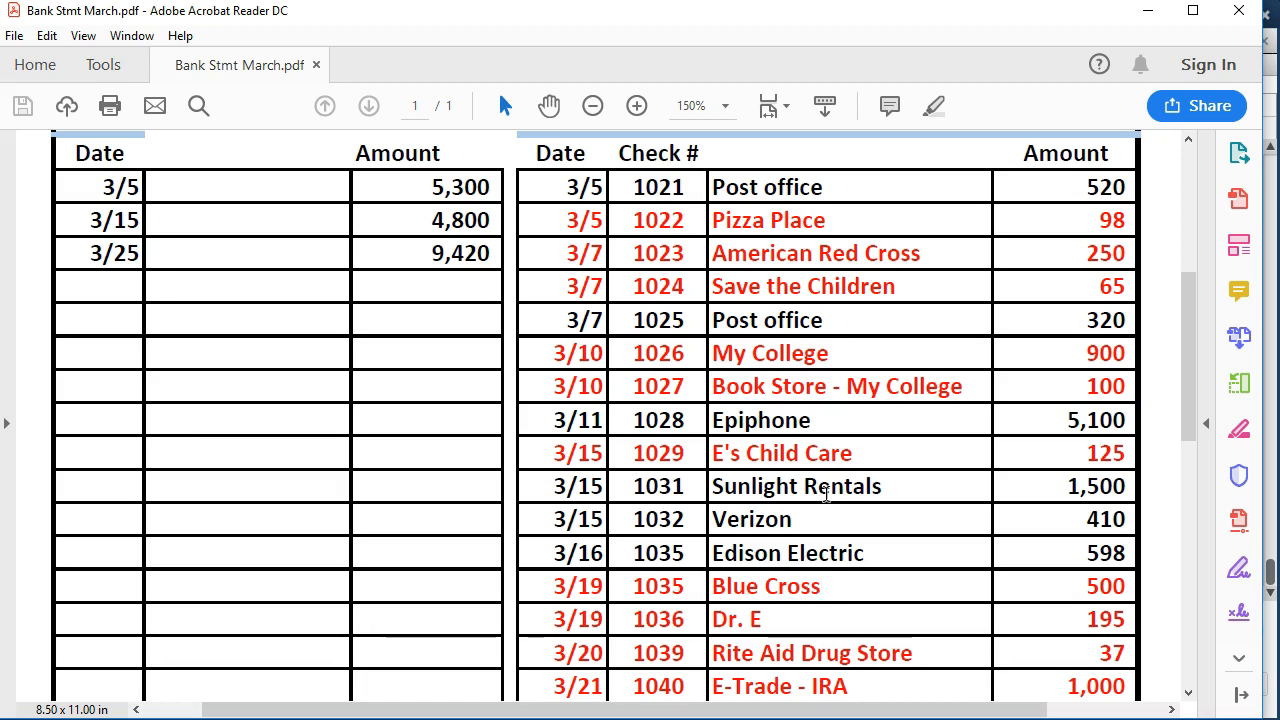
pyautogui.scroll(1, 826, 494)
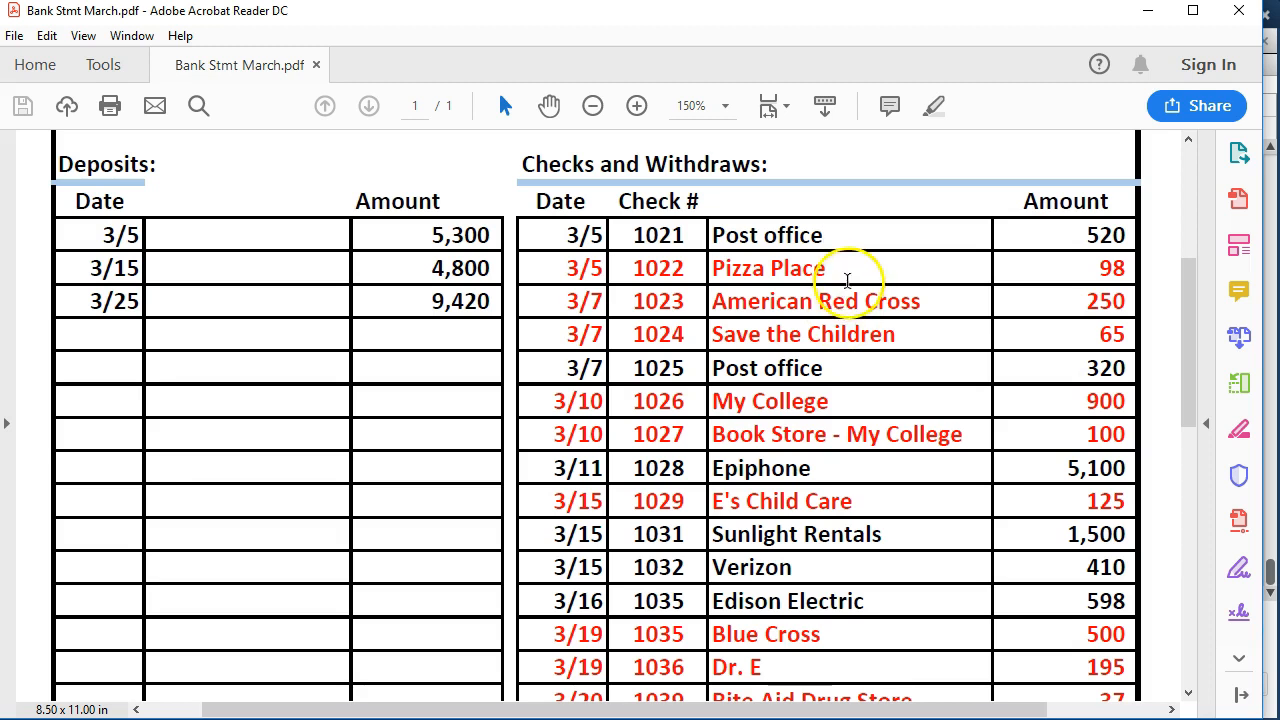
pyautogui.click(830, 268)
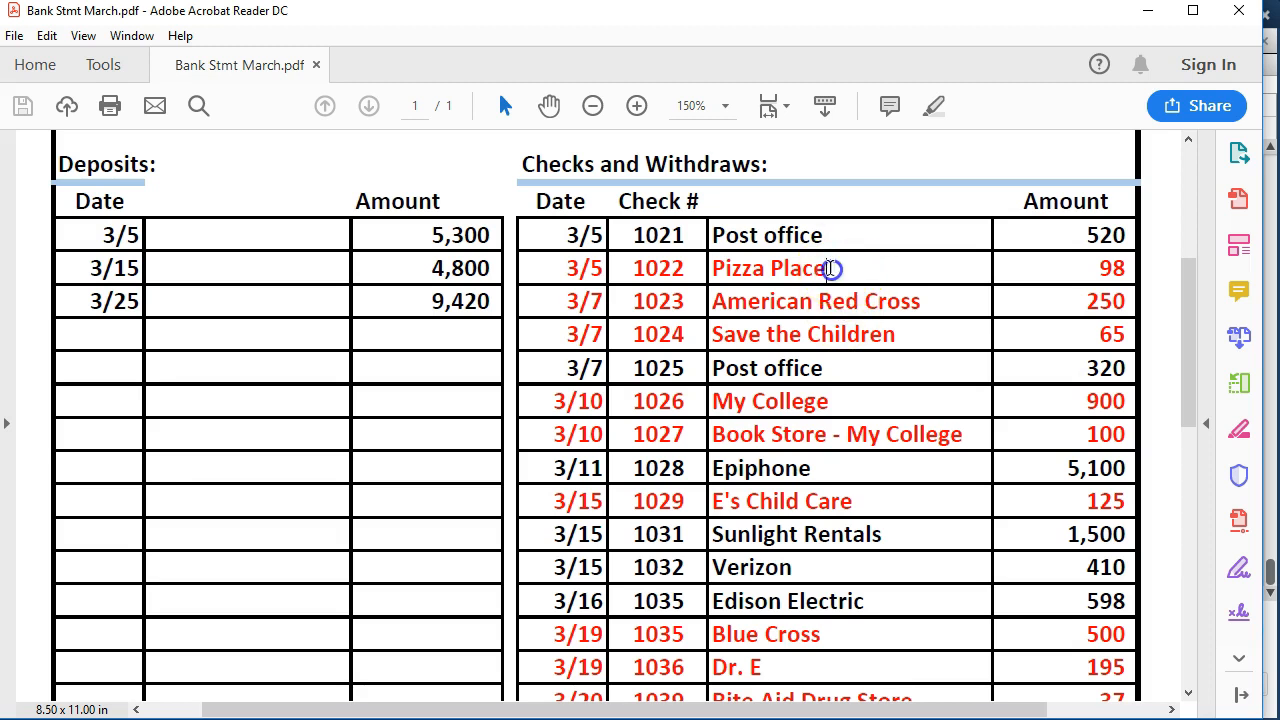
pyautogui.click(935, 300)
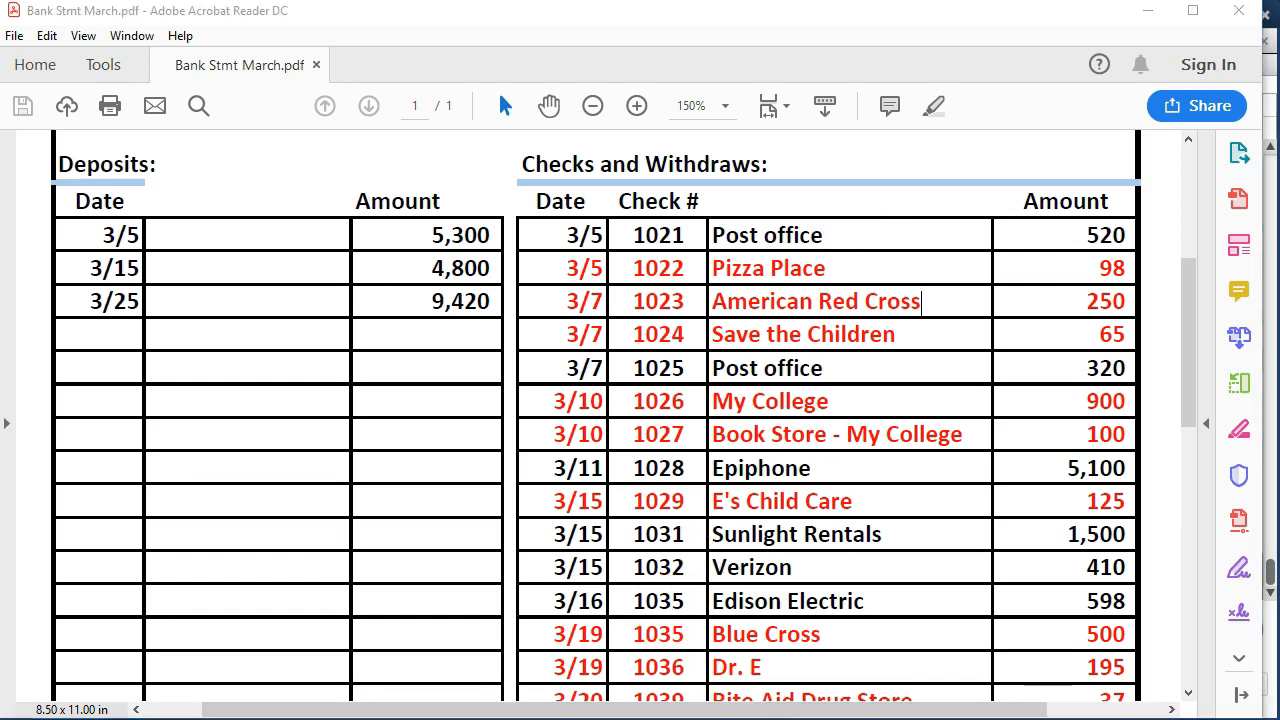
# - Switch to QuickBooks and start a register entry dated 03/05/2019 with check number 1021 and payee Post Office
pyautogui.click(528, 718)
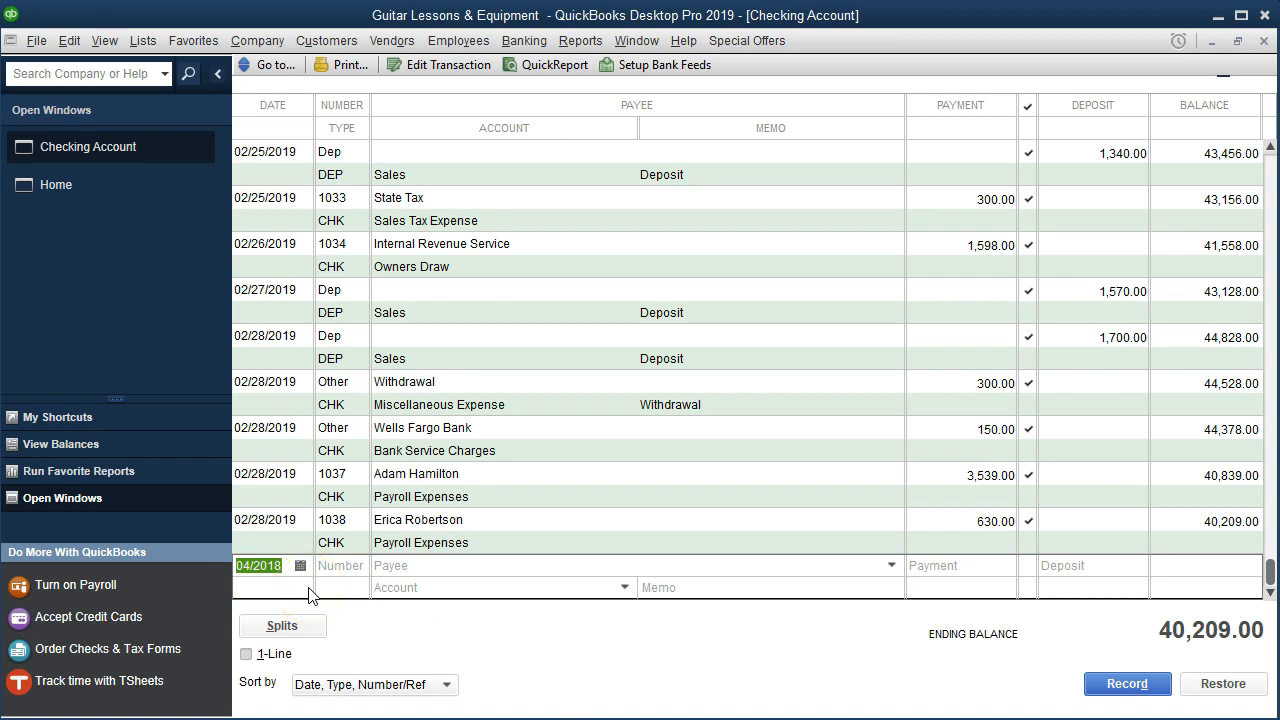
pyautogui.write('030519')
pyautogui.press('Tab')
pyautogui.write('1021')
pyautogui.press('Tab')
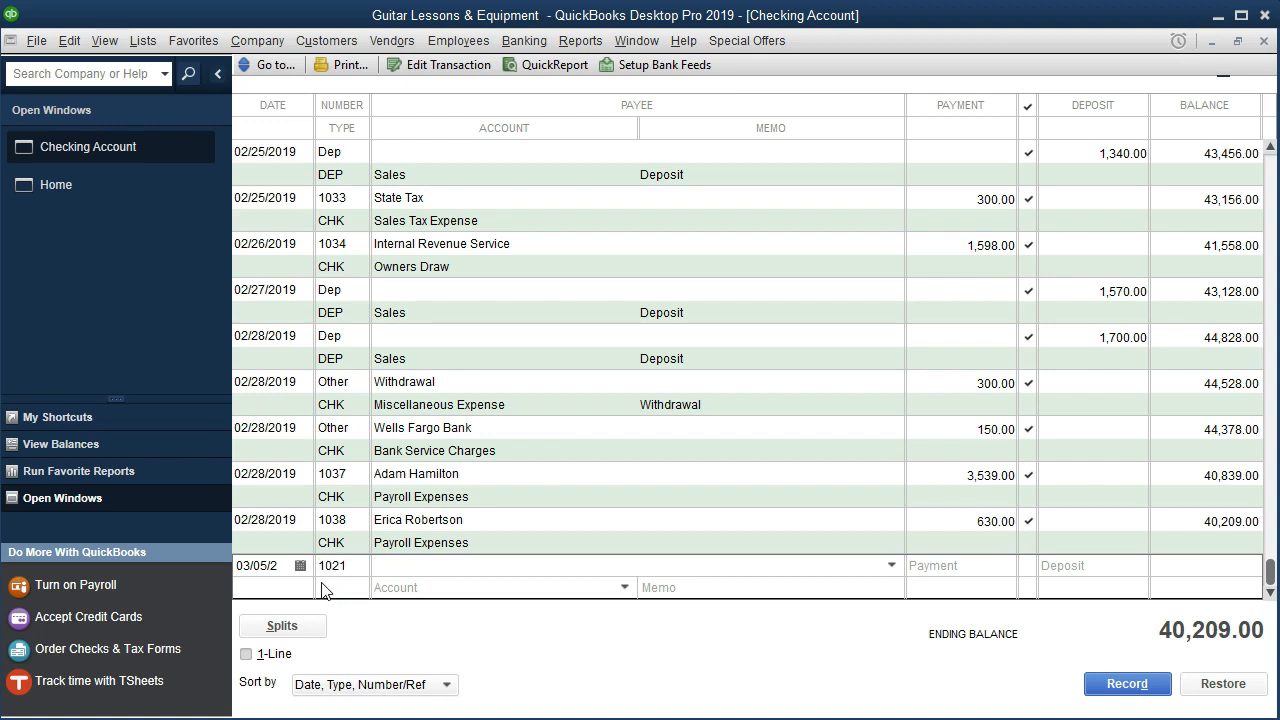
pyautogui.write('Post Office')
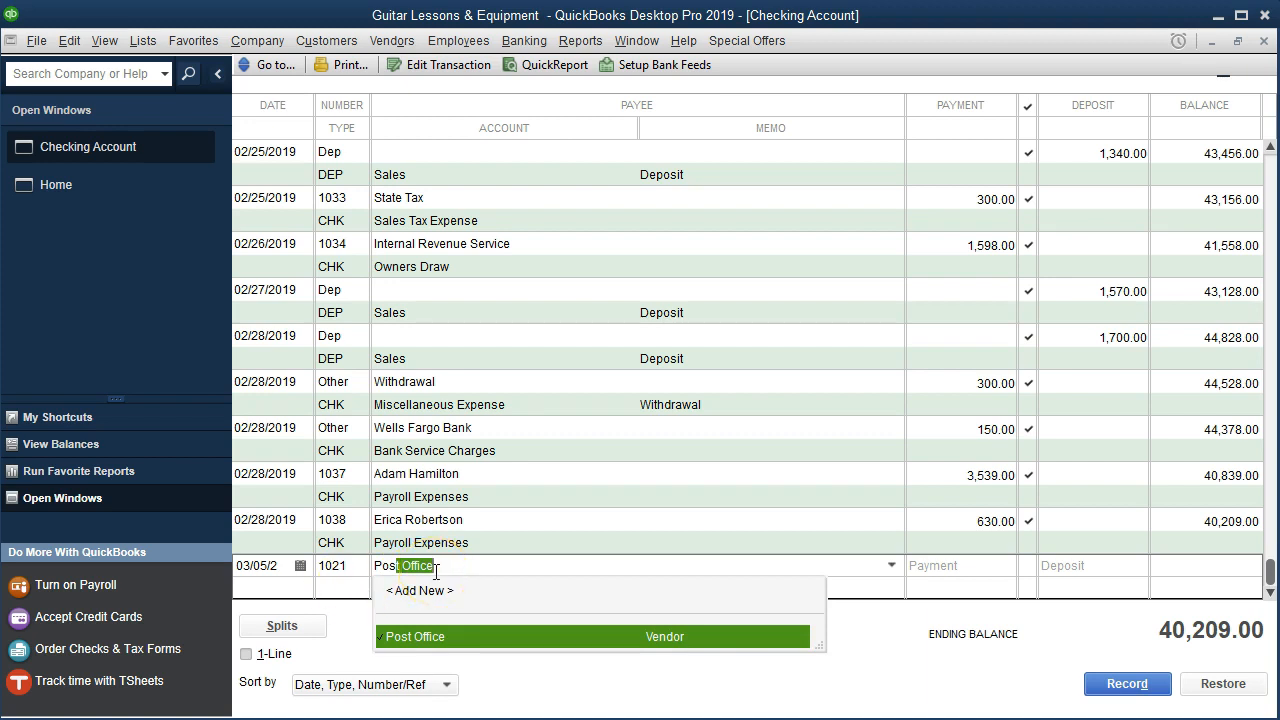
pyautogui.press('Tab')
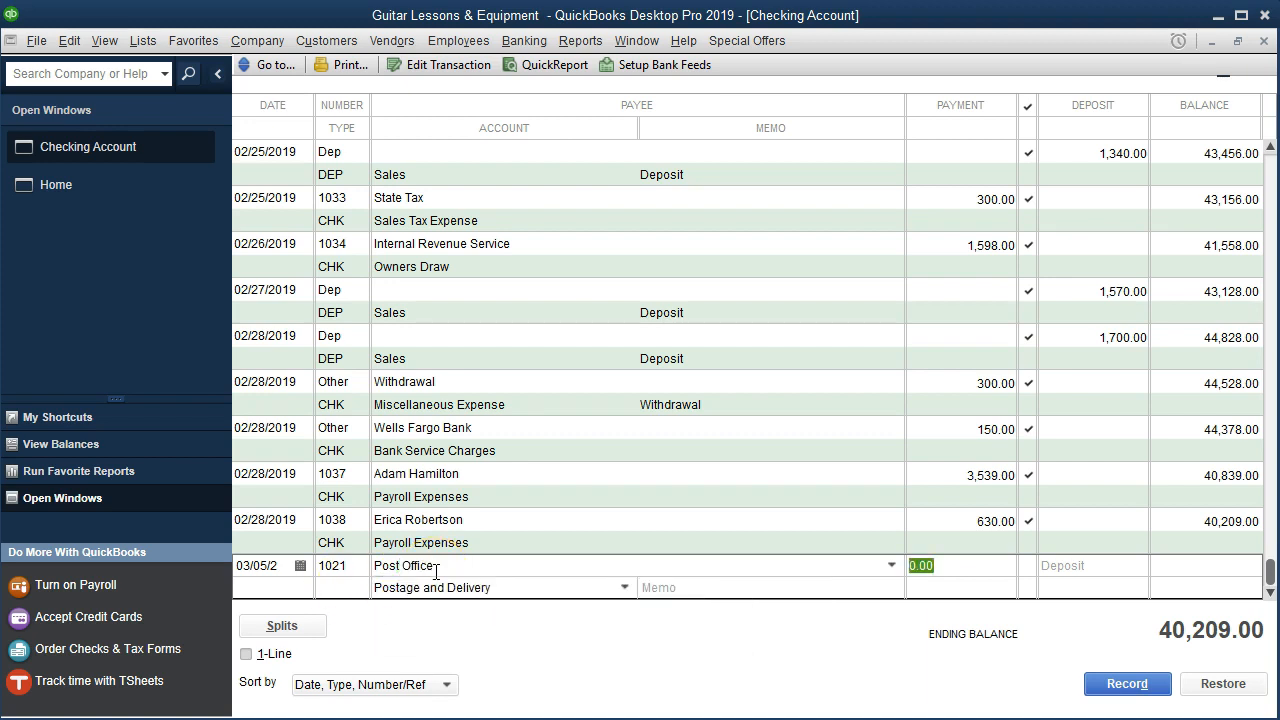
# - Set the payment to 520, leave the account as Postage and Delivery, and record the check, keeping its number
pyautogui.write('520')
pyautogui.press('Tab')
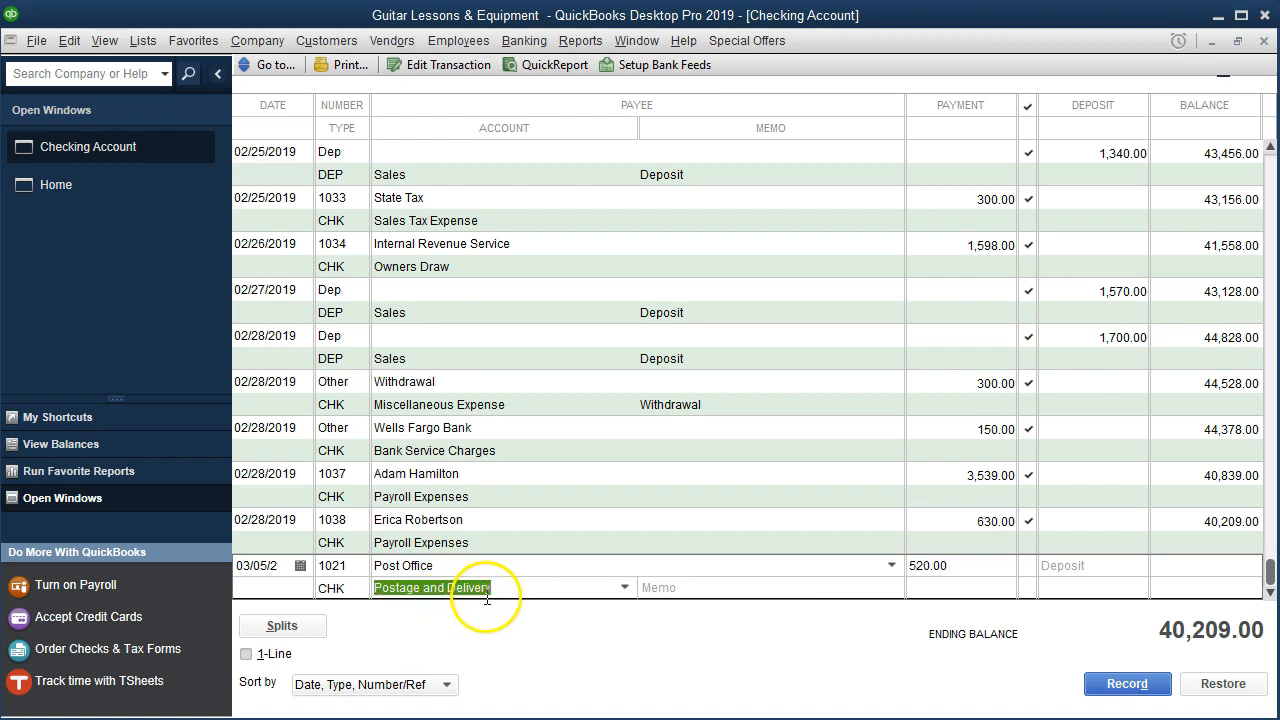
pyautogui.click(622, 588)
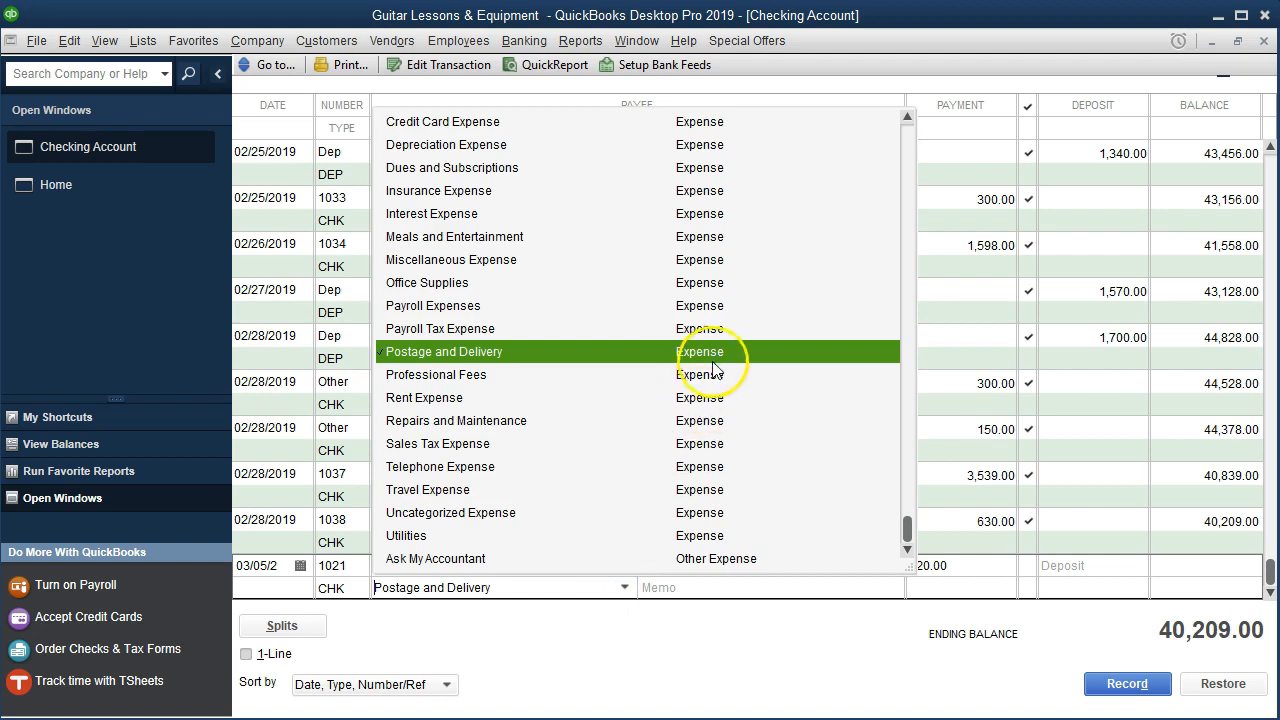
pyautogui.click(600, 587)
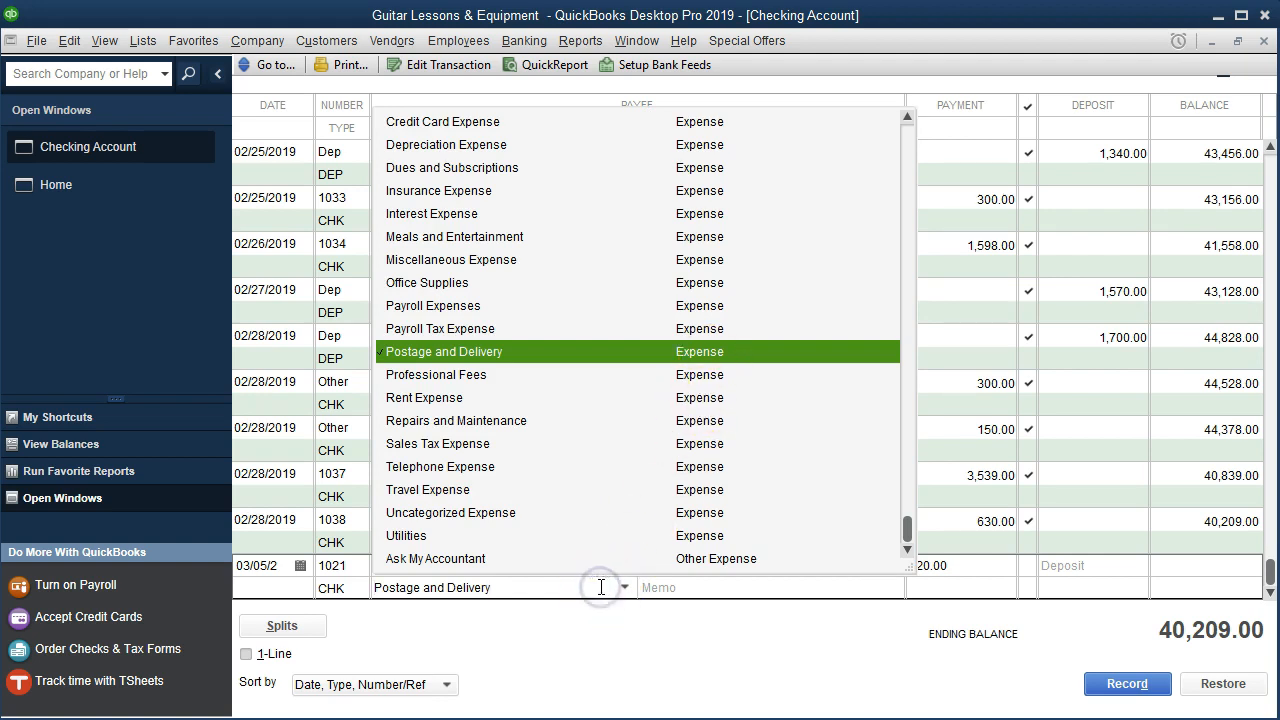
pyautogui.click(646, 589)
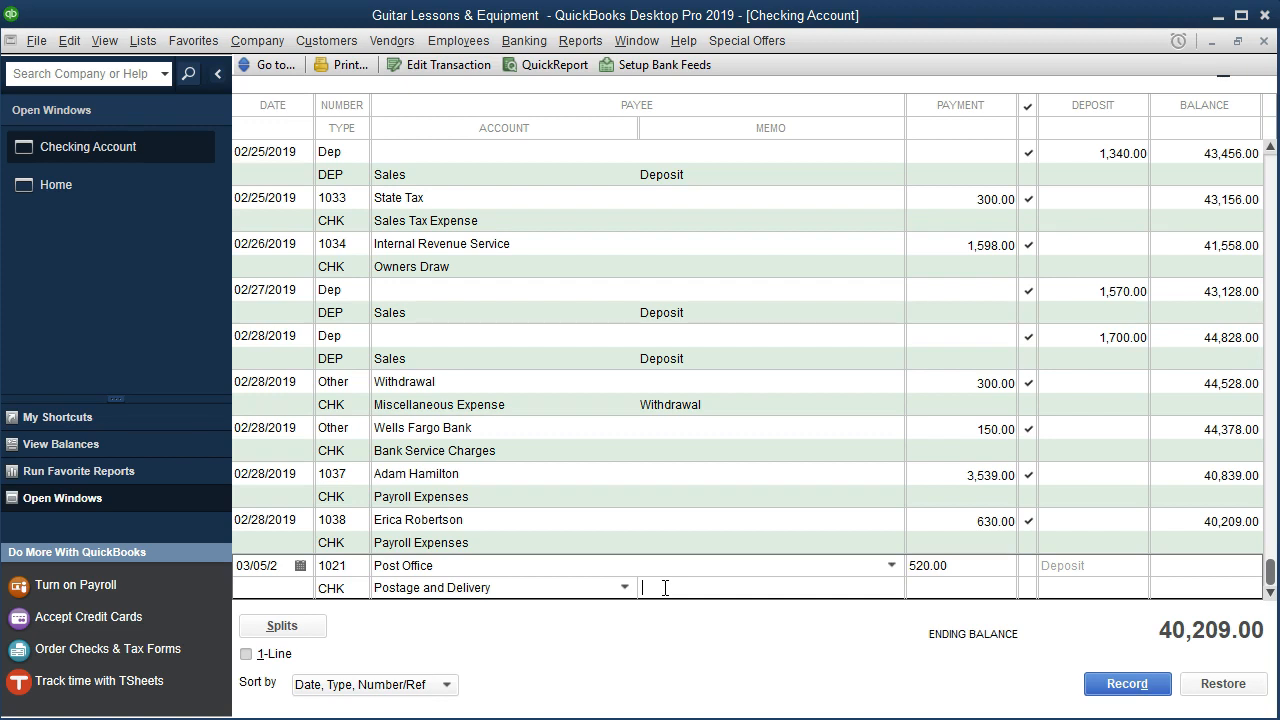
pyautogui.press('Return')
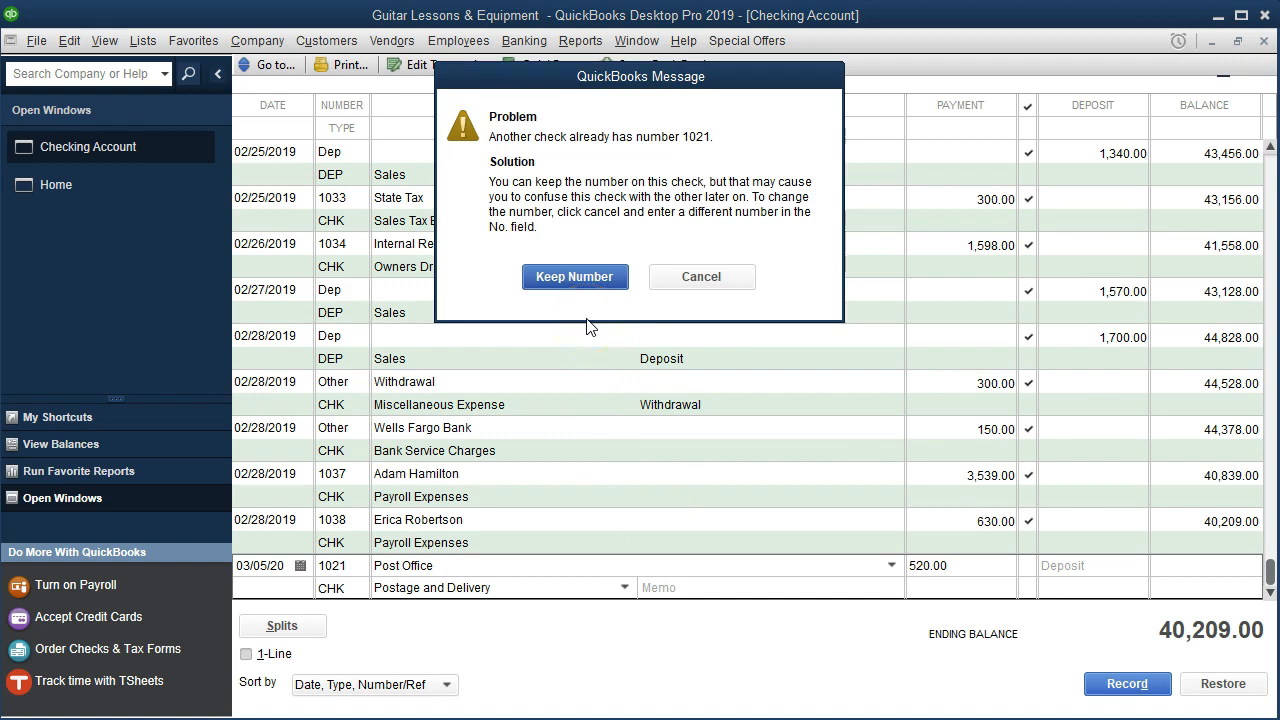
pyautogui.click(586, 280)
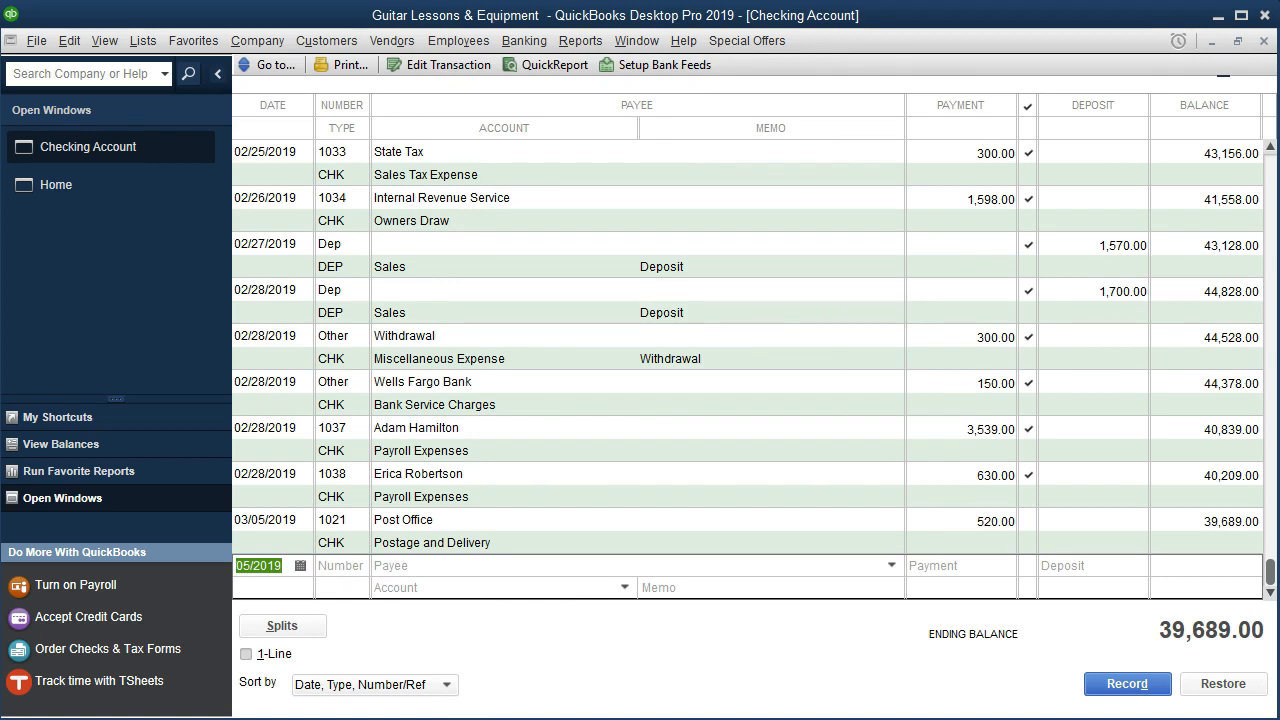
# - Switch to the March bank statement PDF in Acrobat Reader and review the Pizza Place and American Red Cross checks
pyautogui.click(860, 716)
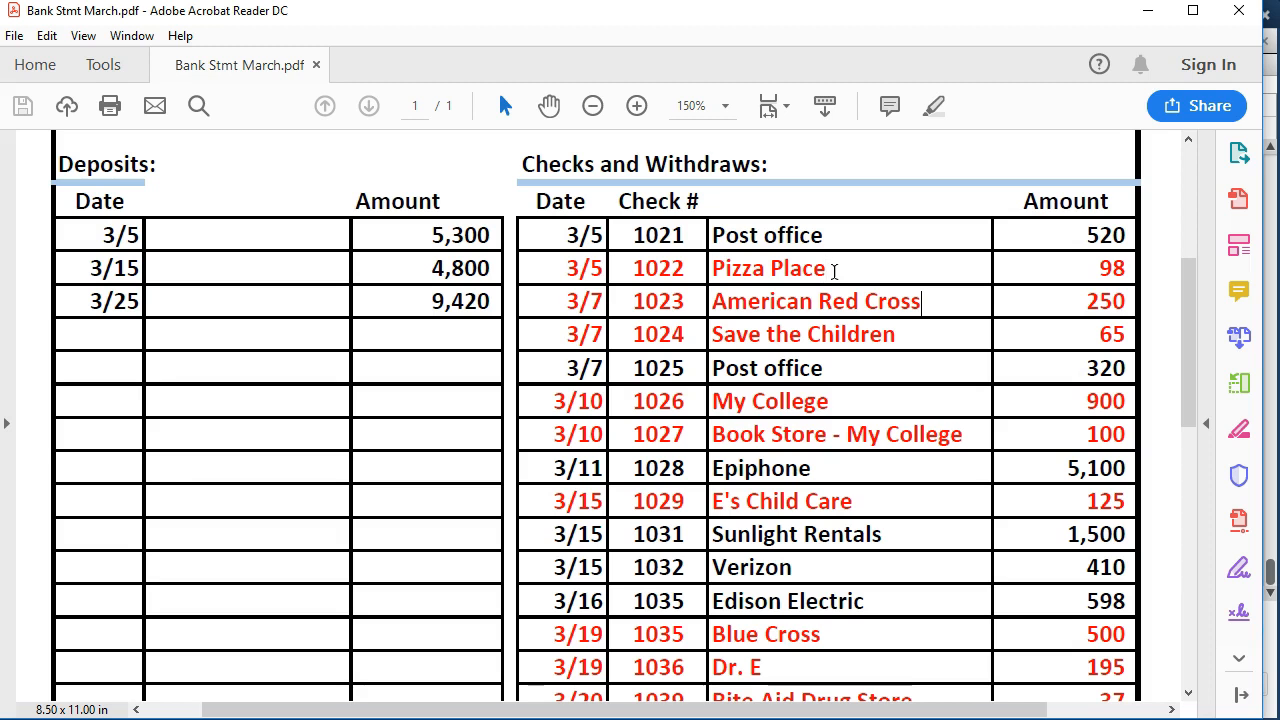
pyautogui.click(918, 303)
pyautogui.click(920, 300)
pyautogui.click(828, 269)
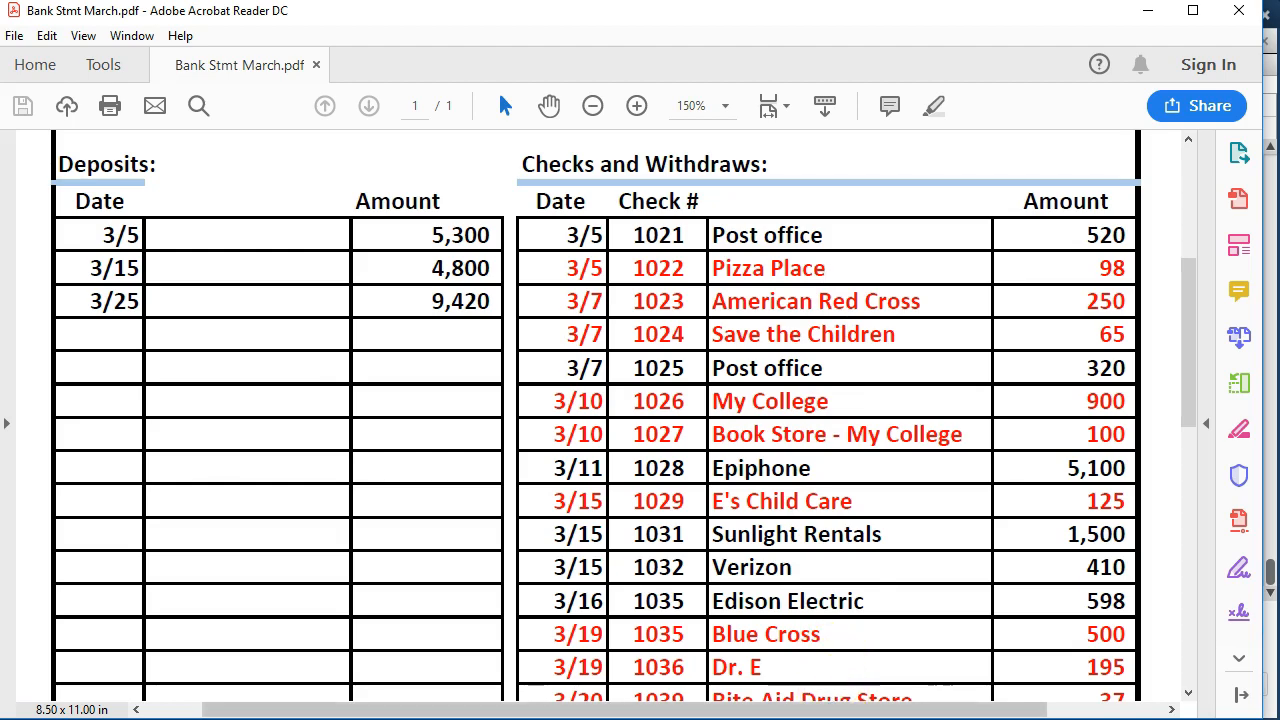
# - Switch to QuickBooks and start a register entry dated 03/05/2019, check number 1022, adding Pizza Place as a new vendor
pyautogui.click(683, 718)
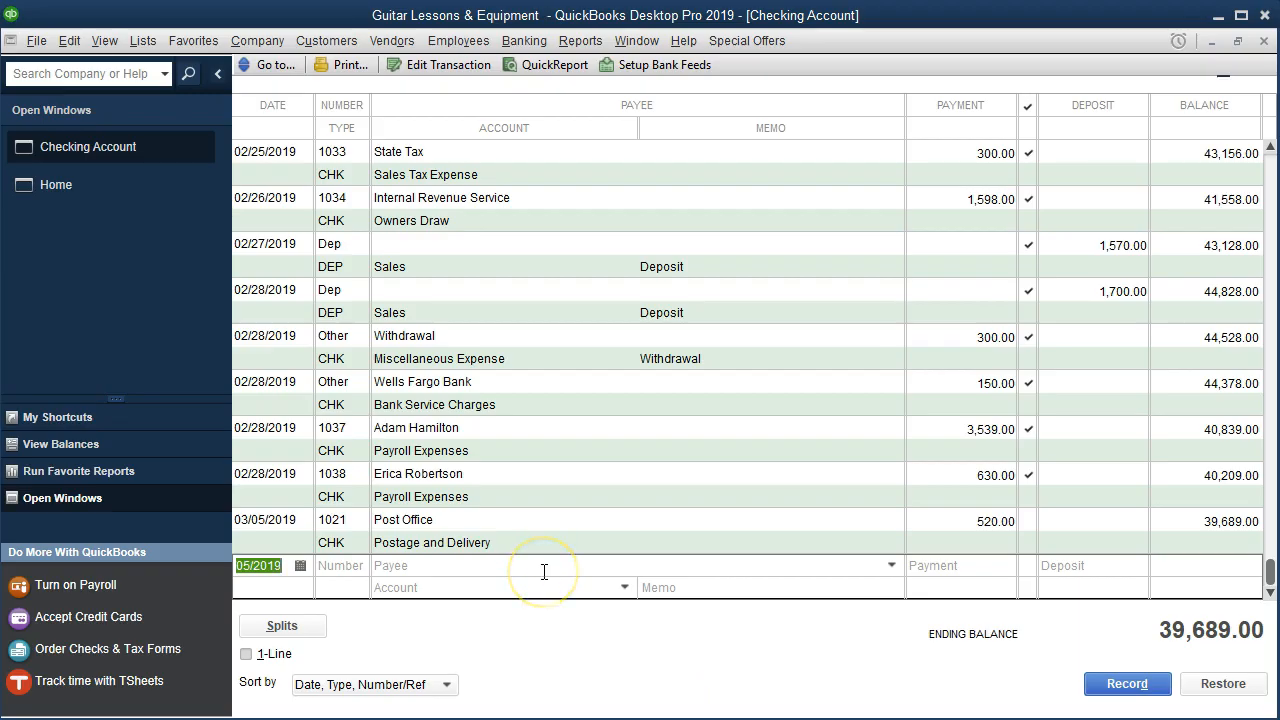
pyautogui.press('Tab')
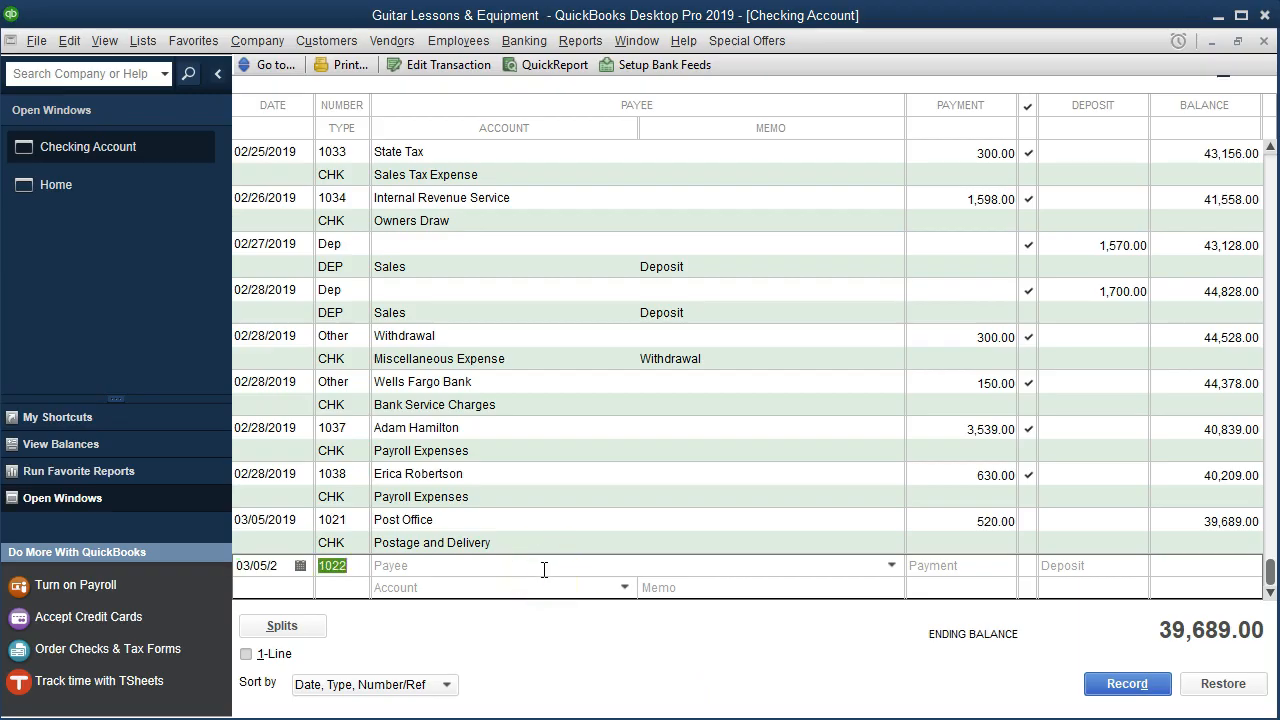
pyautogui.press('Tab')
pyautogui.write('Pizza Plac')
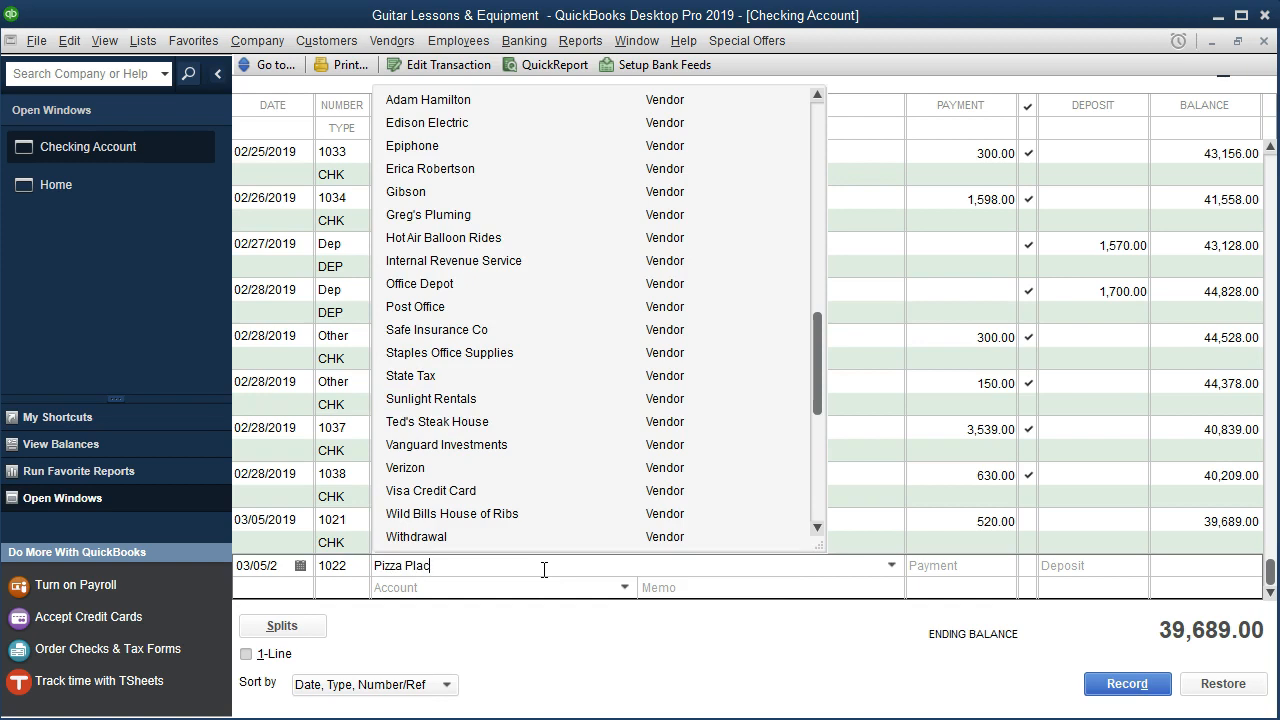
pyautogui.write('e')
pyautogui.press('Tab')
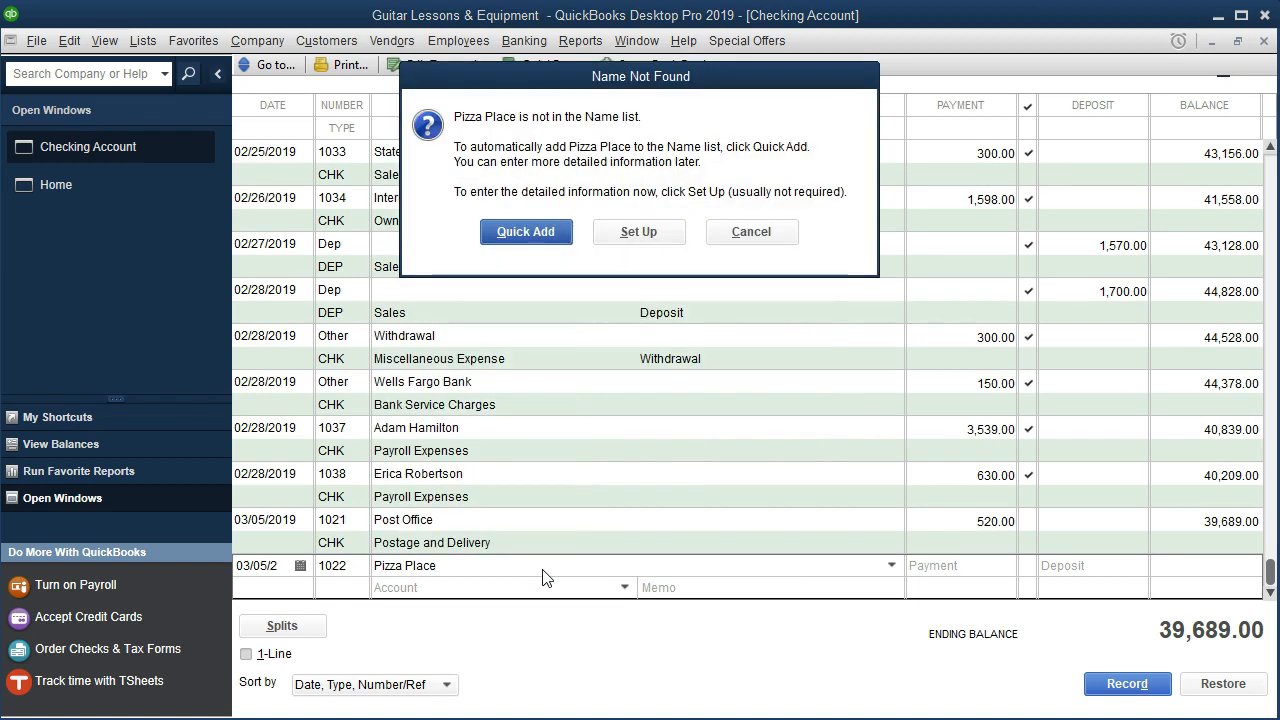
pyautogui.click(527, 231)
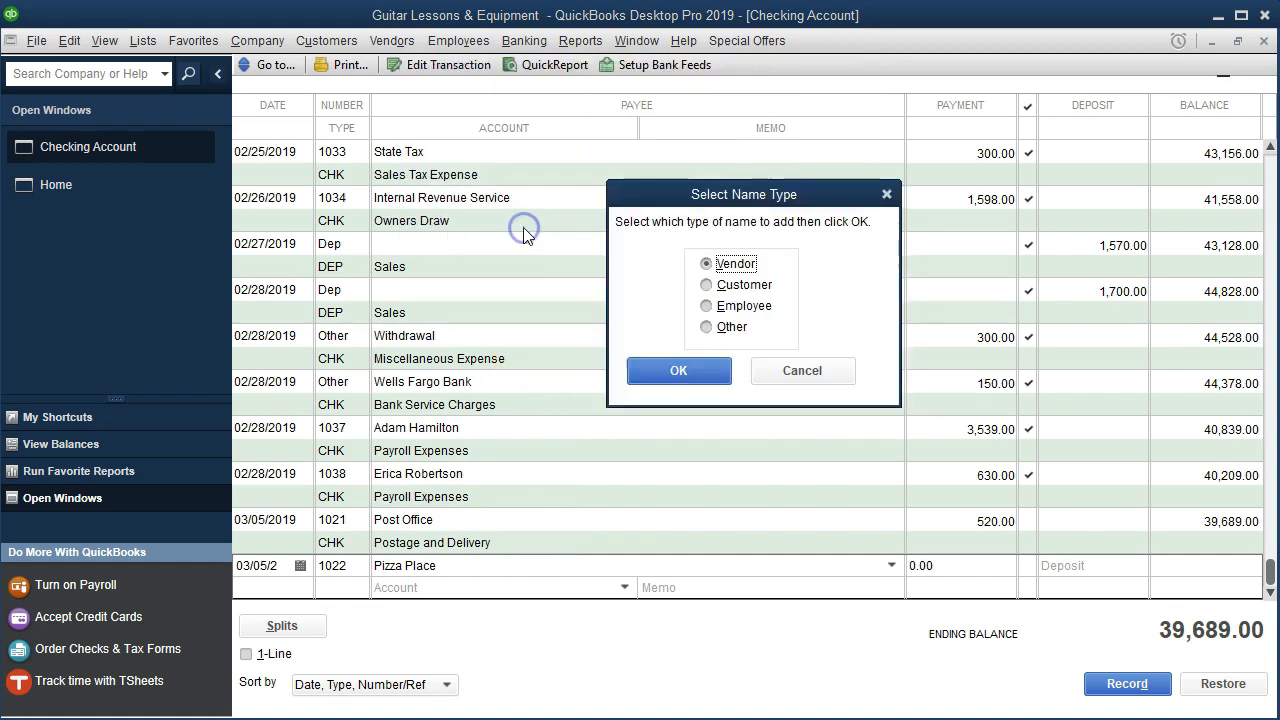
pyautogui.click(648, 371)
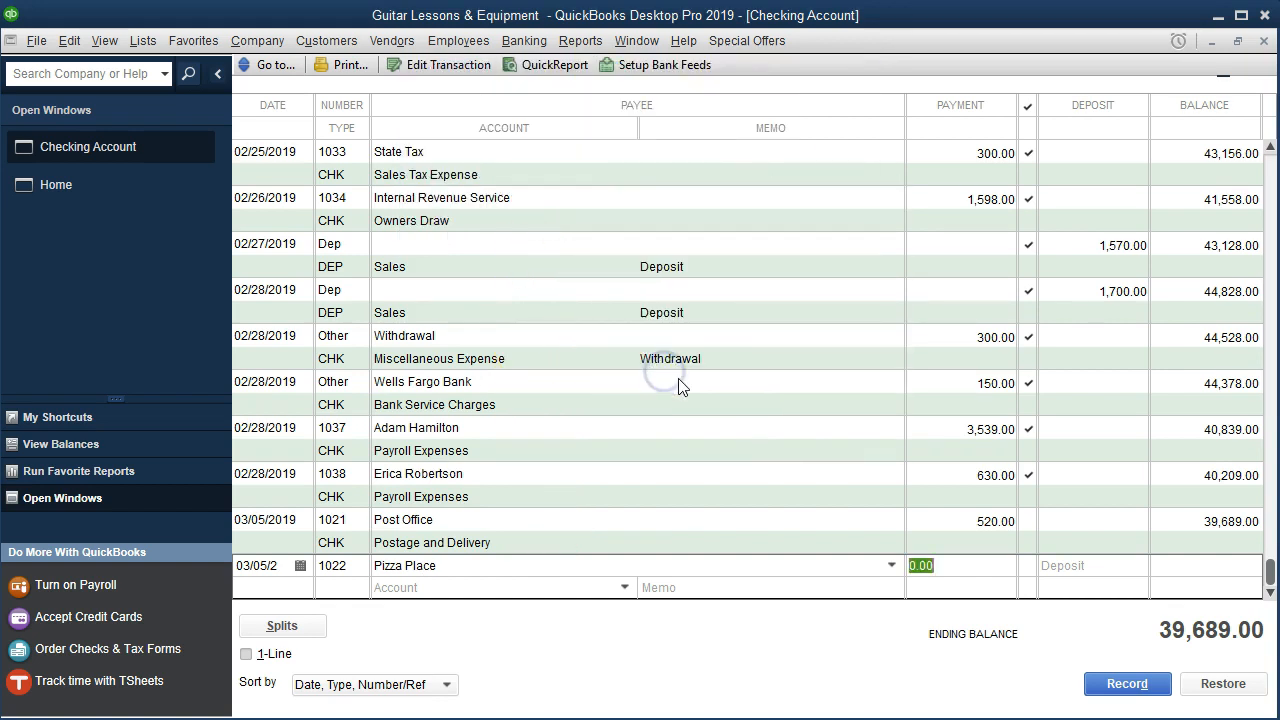
# - Set the Pizza Place payment to 98, assign it to the Owners Draw account, and record the check
pyautogui.write('98')
pyautogui.press('Tab')
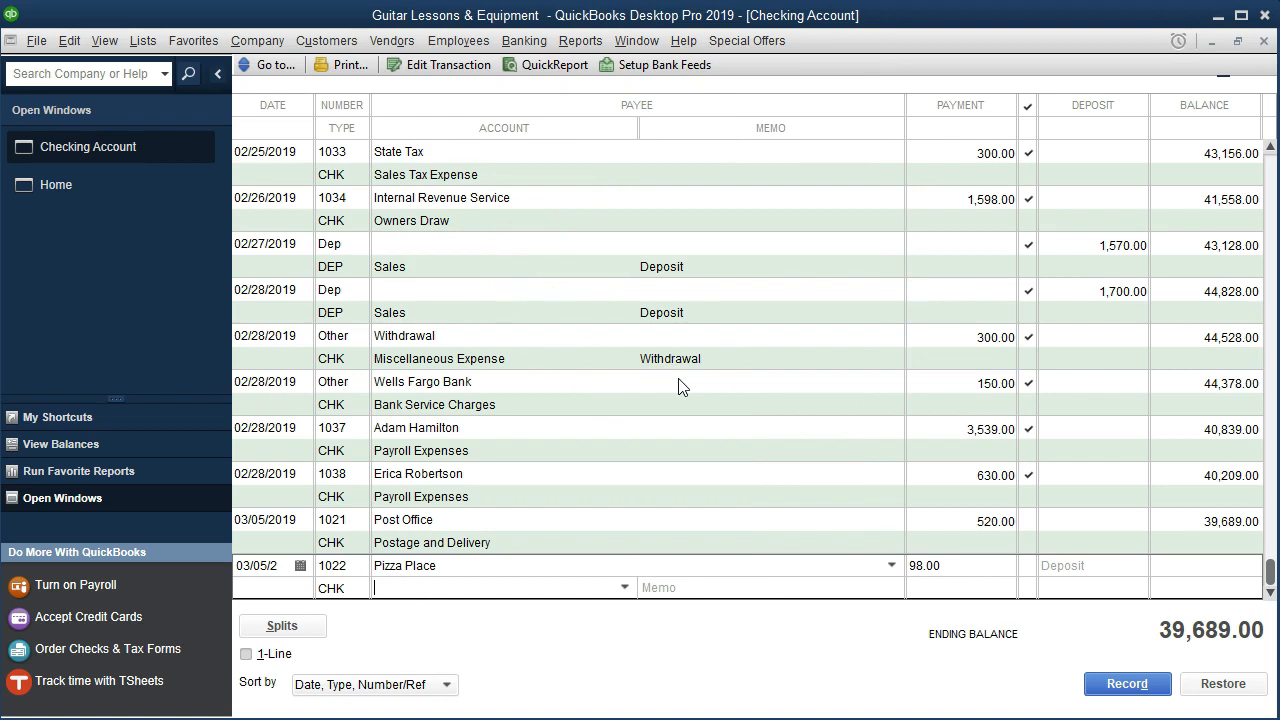
pyautogui.click(622, 588)
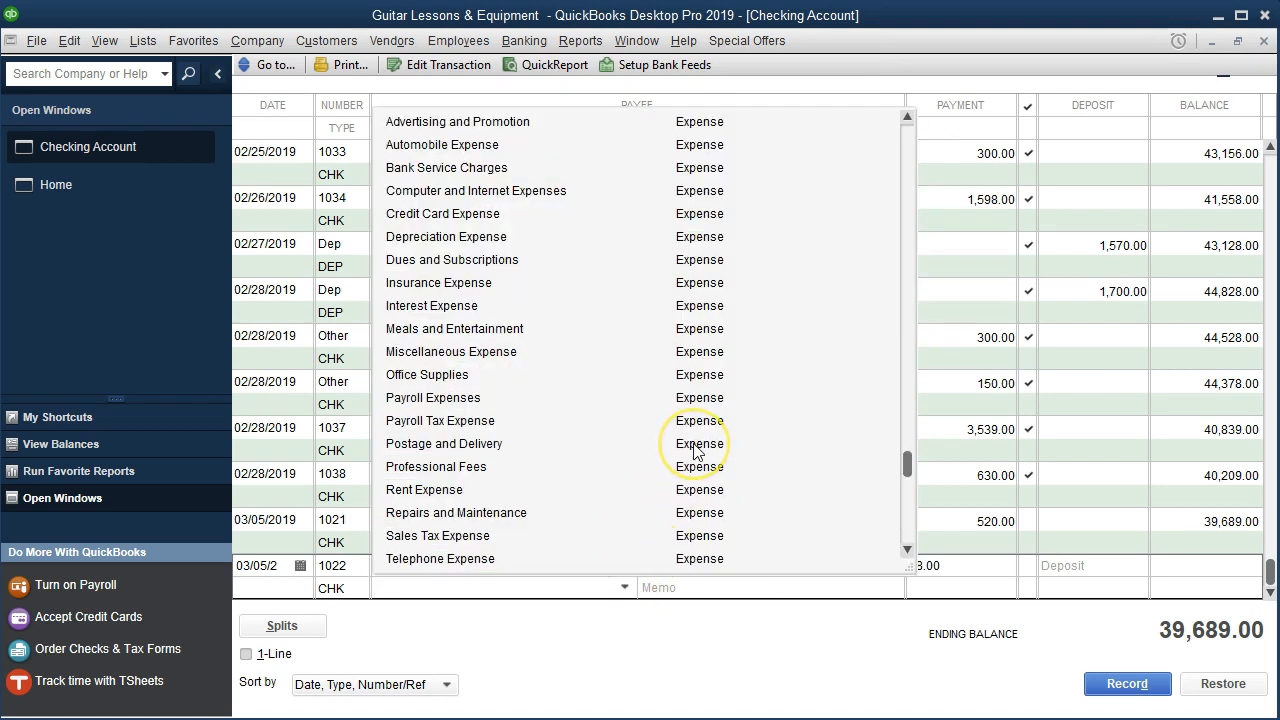
pyautogui.scroll(3, 693, 450)
pyautogui.scroll(1, 693, 450)
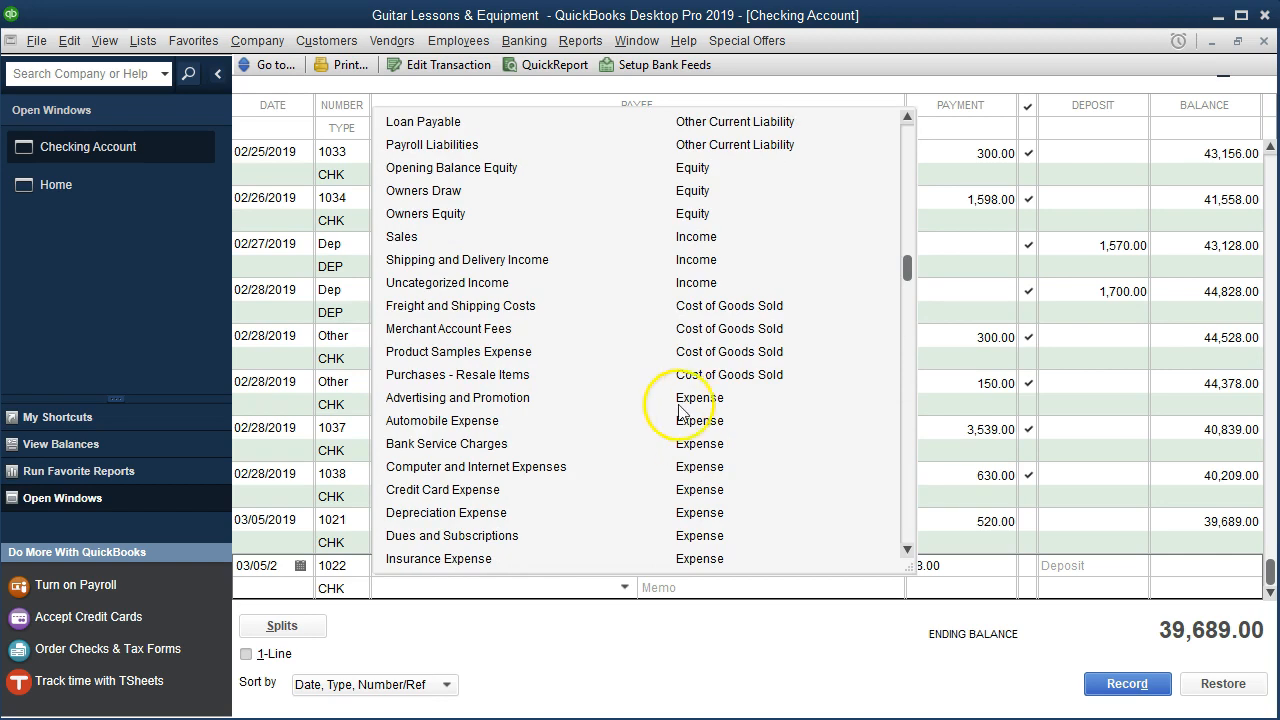
pyautogui.click(412, 191)
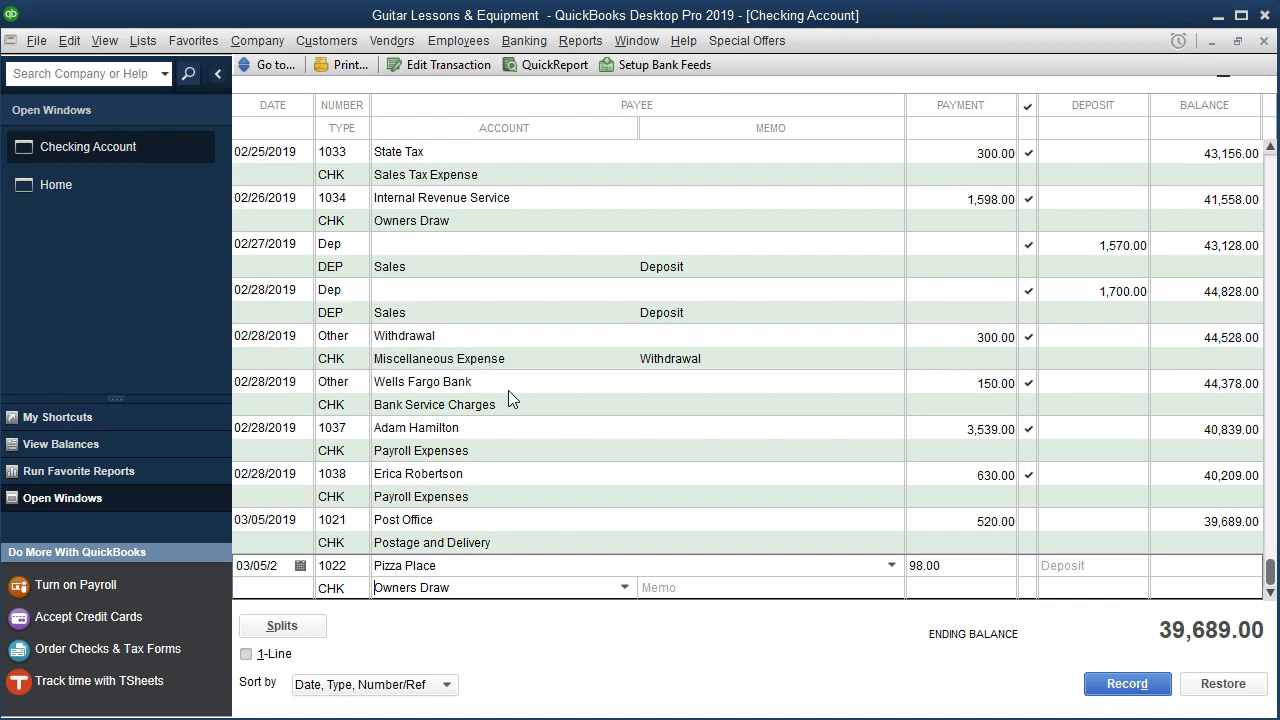
pyautogui.press('Return')
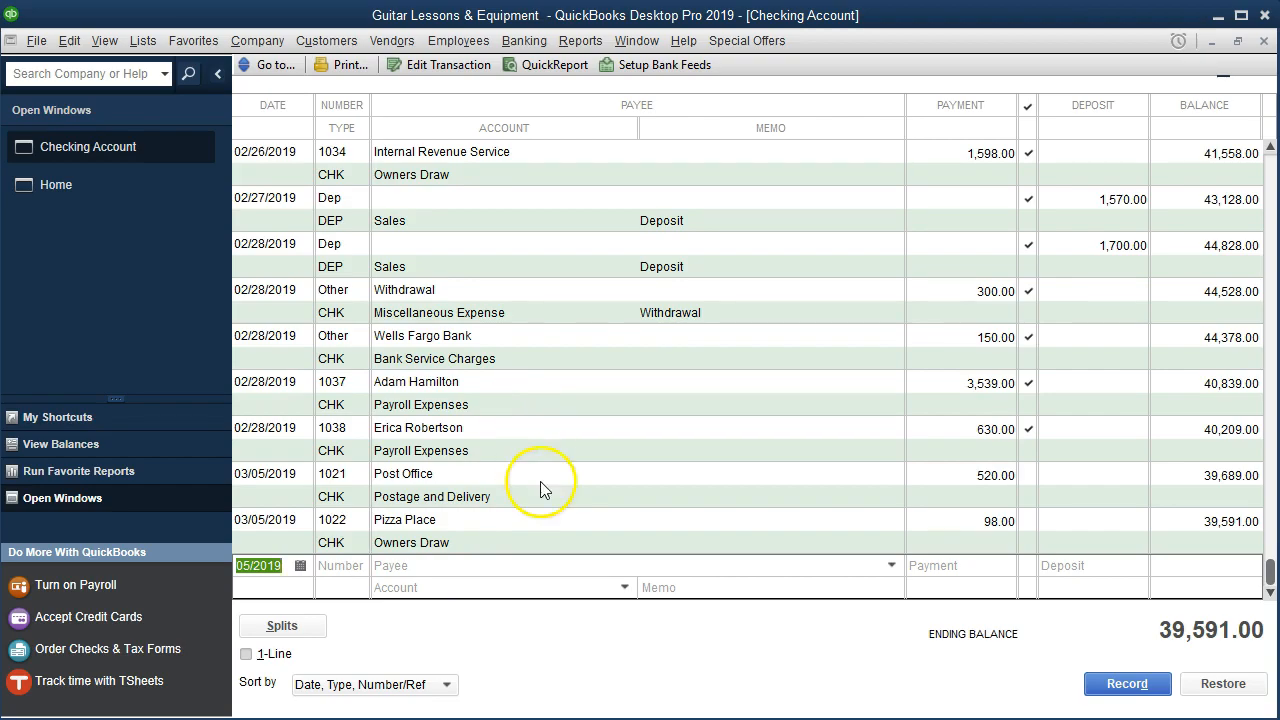
# - Switch to the bank statement PDF and highlight the whole row of check 1021 to Post office
pyautogui.click(808, 718)
pyautogui.moveTo(557, 243); pyautogui.dragTo(1103, 258)
pyautogui.click(826, 264)
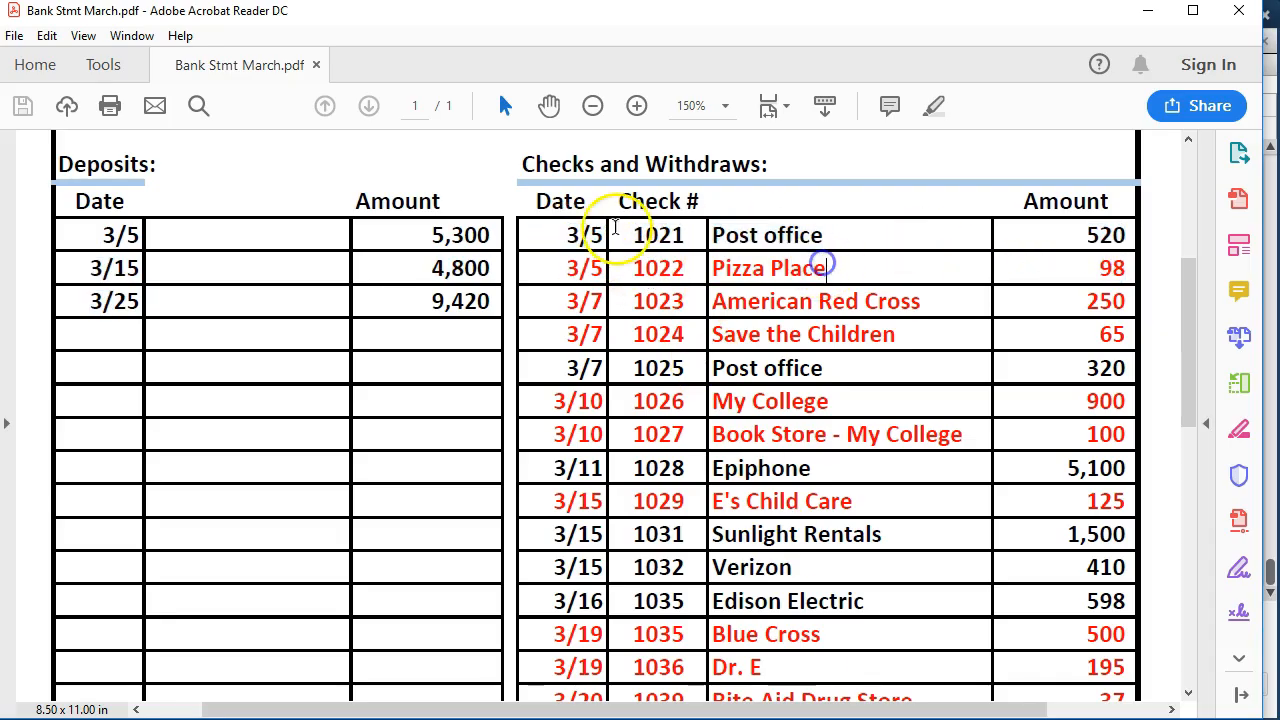
pyautogui.moveTo(573, 237); pyautogui.dragTo(1110, 237)
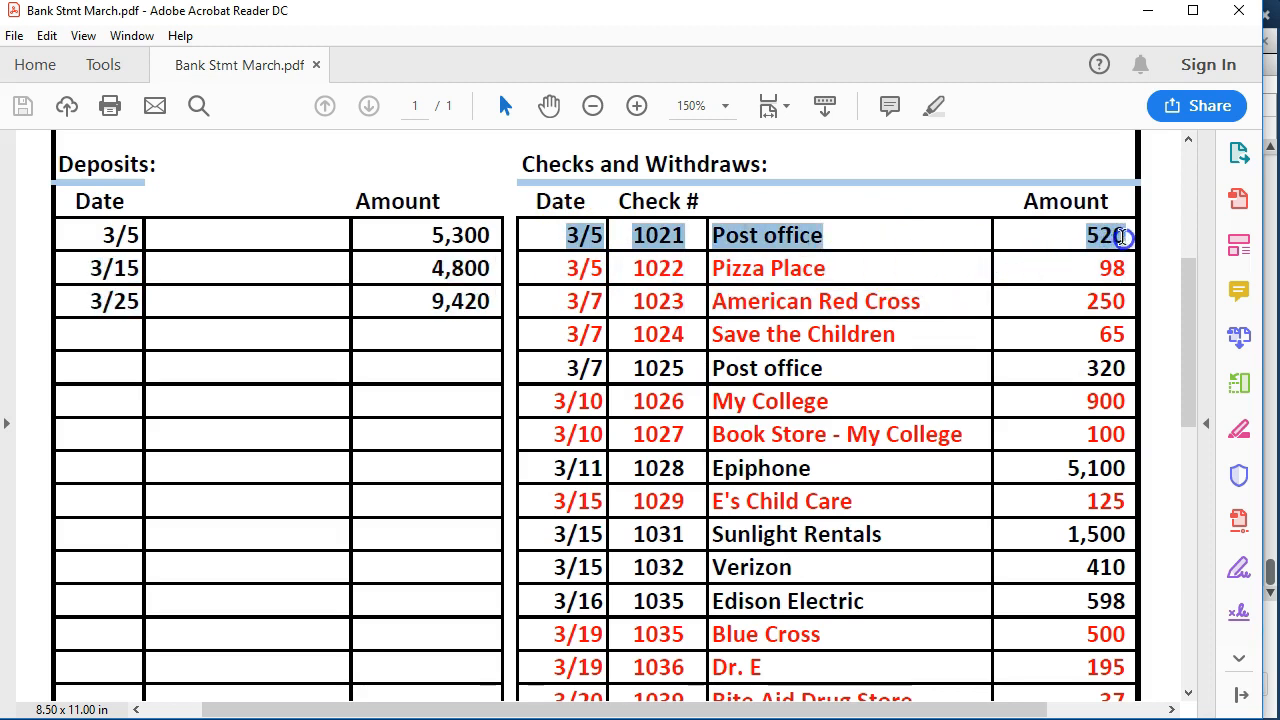
pyautogui.rightClick(1110, 238)
pyautogui.click(1100, 296)
# - Highlight the row of check 1022 to Pizza Place, and look over the American Red Cross check
pyautogui.moveTo(567, 268); pyautogui.dragTo(1115, 262)
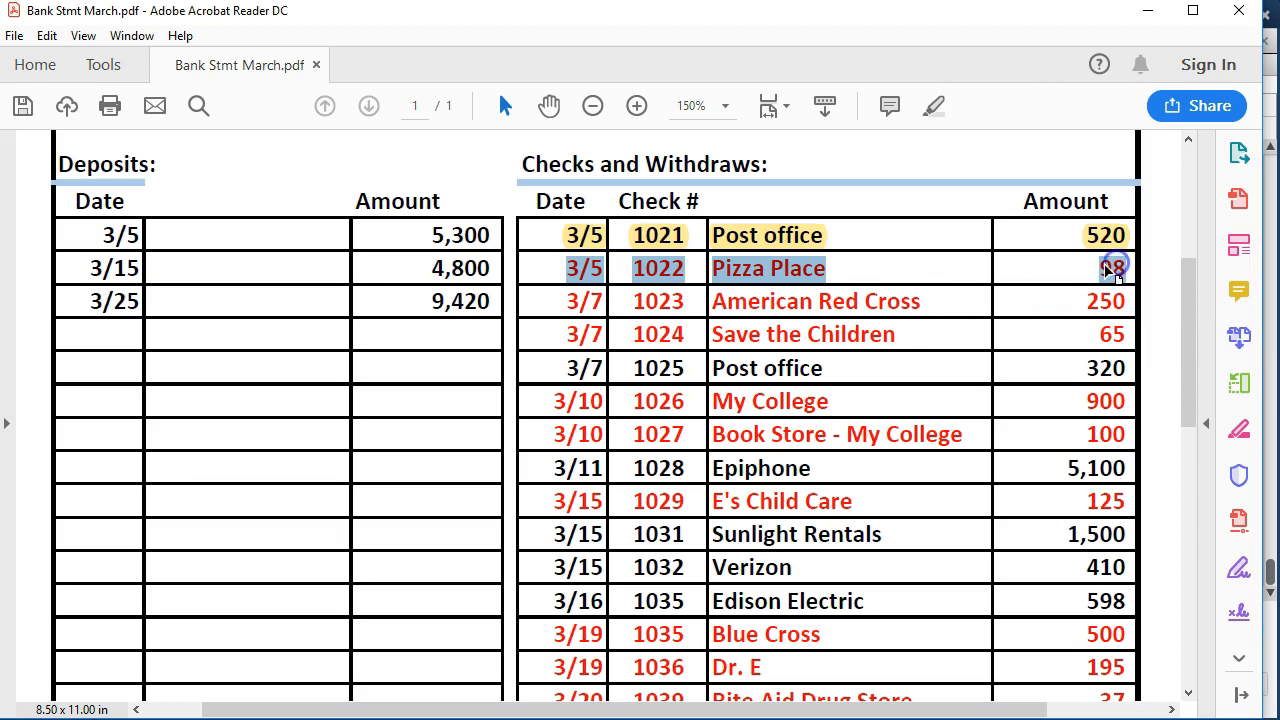
pyautogui.rightClick(1112, 263)
pyautogui.click(1096, 328)
pyautogui.click(848, 302)
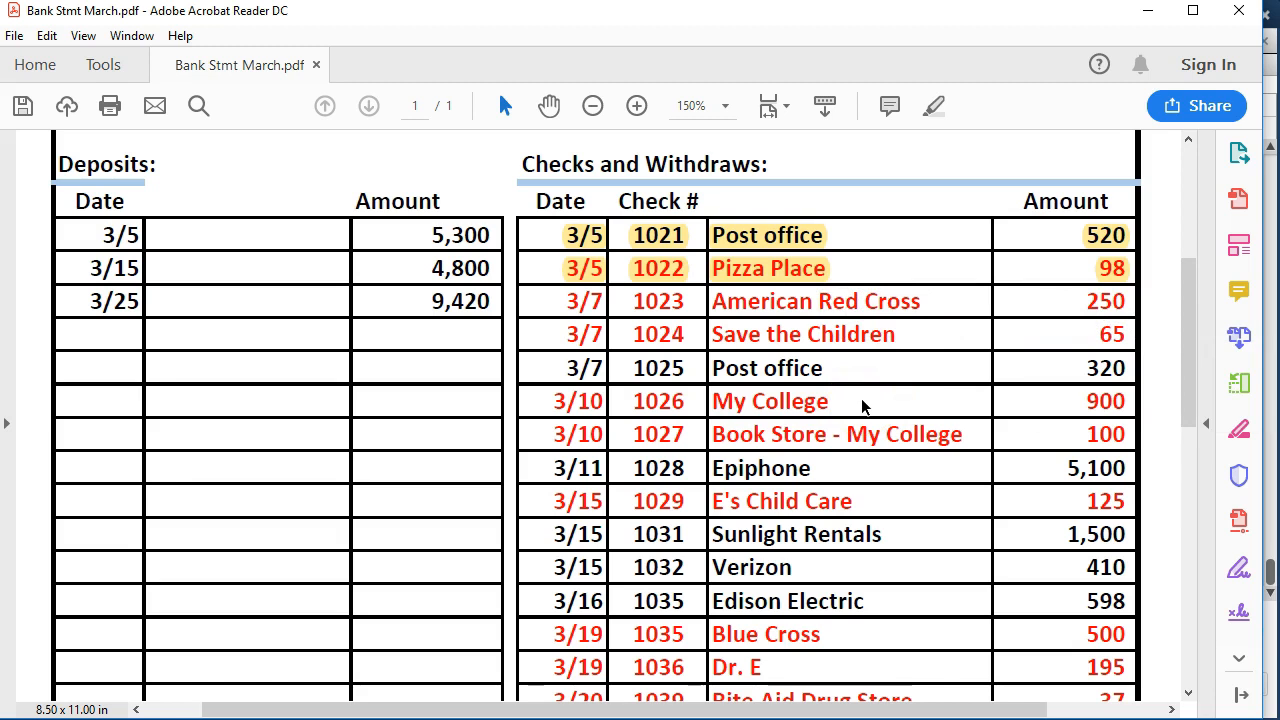
pyautogui.click(955, 477)
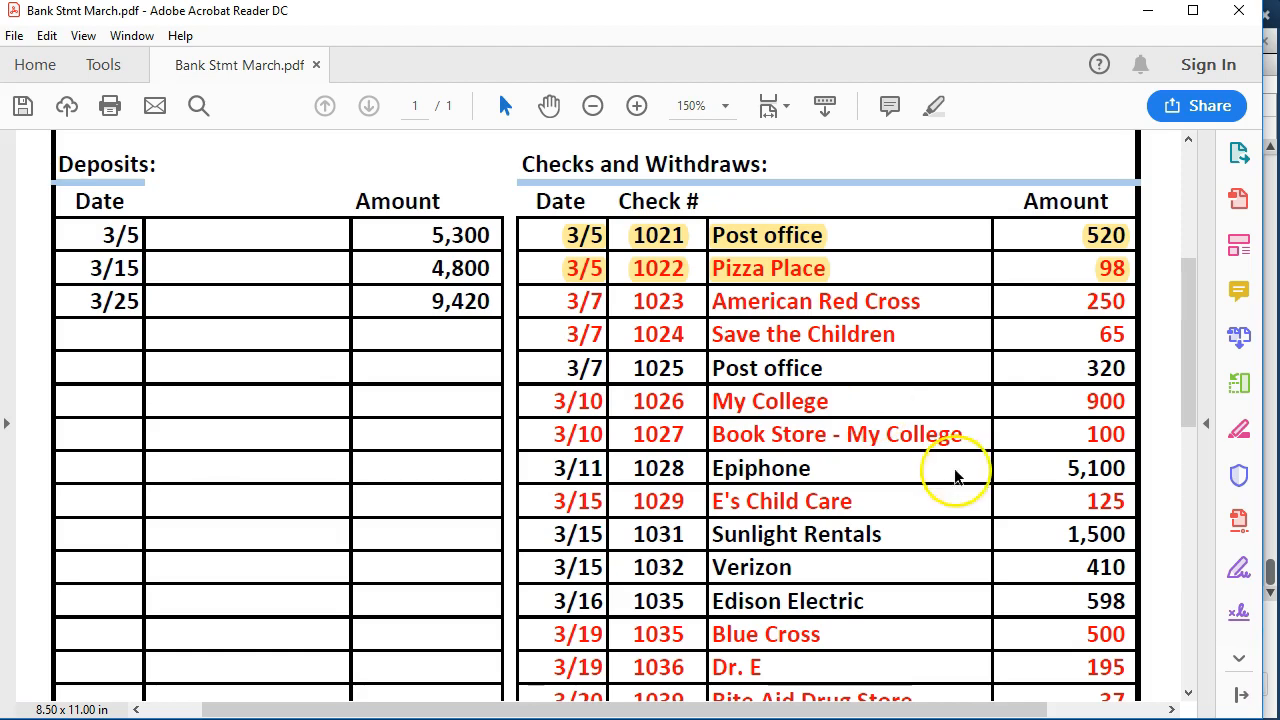
# - Switch to QuickBooks and start a register entry dated 03/07/2019 with check number 1023
pyautogui.click(600, 719)
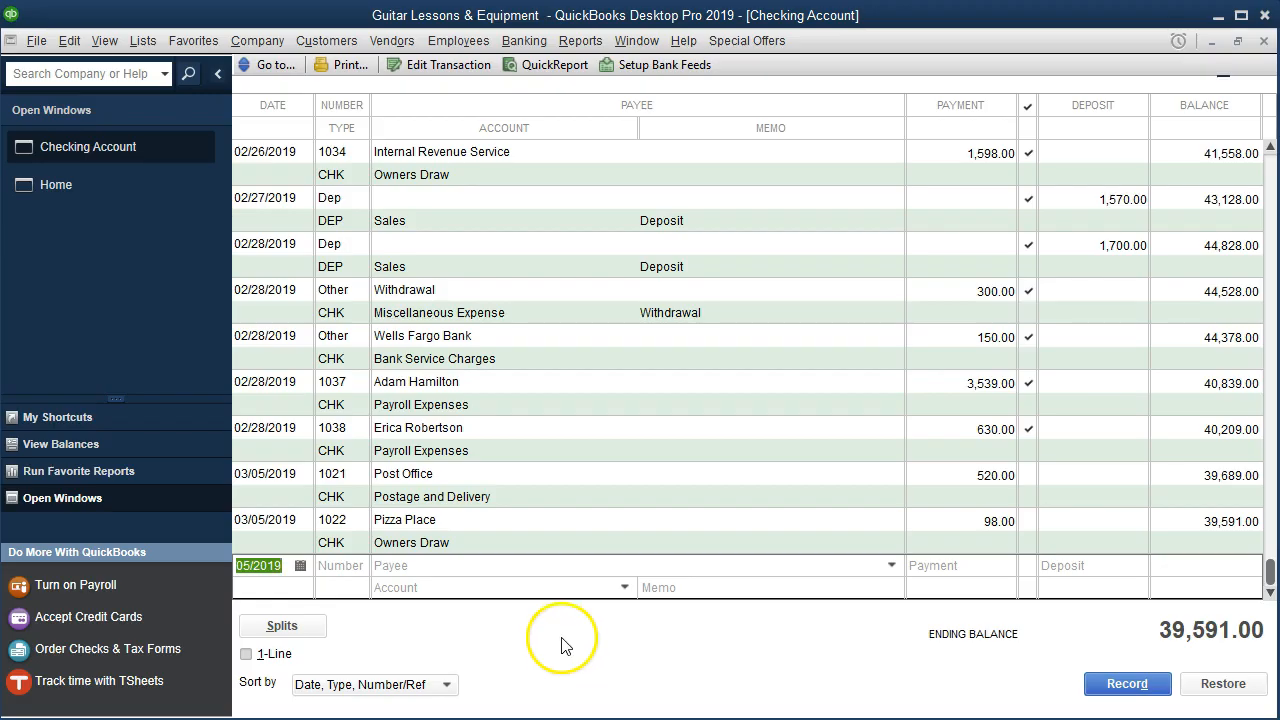
pyautogui.press('+')
pyautogui.press('+')
pyautogui.press('Tab')
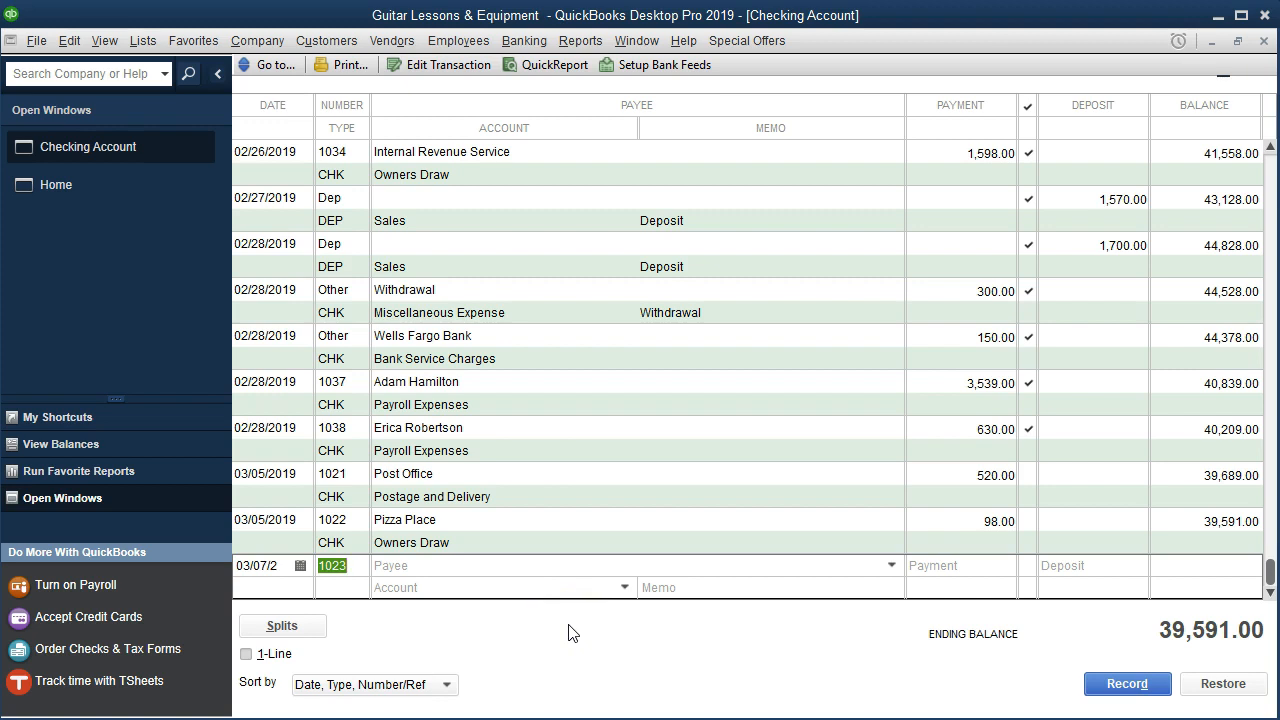
pyautogui.press('Tab')
# - Enter American Red Cross as the payee of check 1023 and quick-add it to the name list as a vendor
pyautogui.write('A')
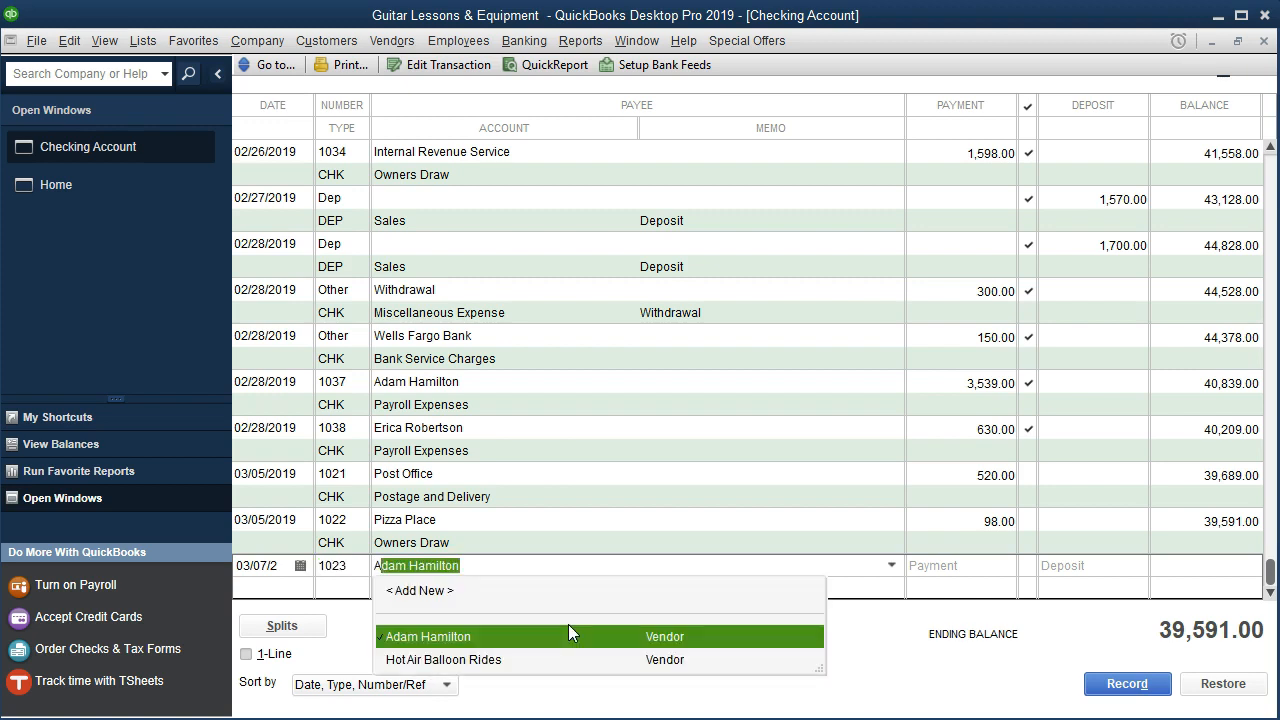
pyautogui.write('meric')
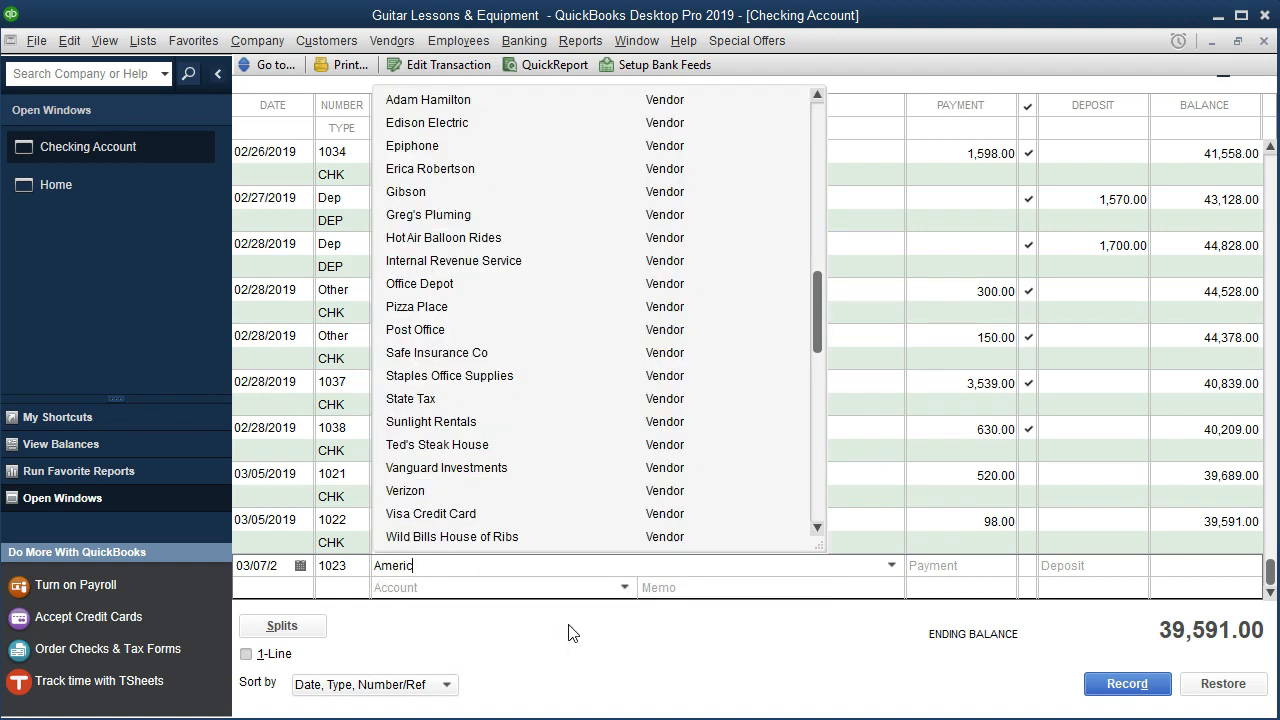
pyautogui.write('an Red Cross')
pyautogui.click(536, 580)
pyautogui.press('Tab')
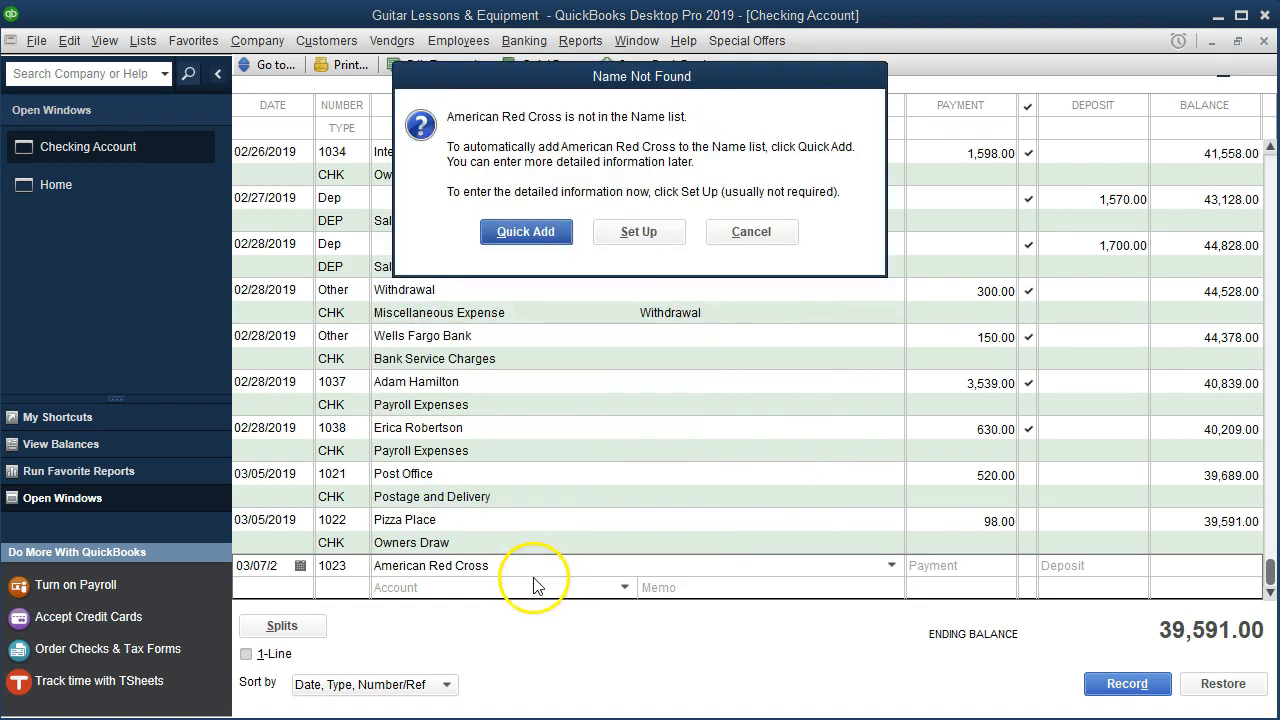
pyautogui.click(526, 231)
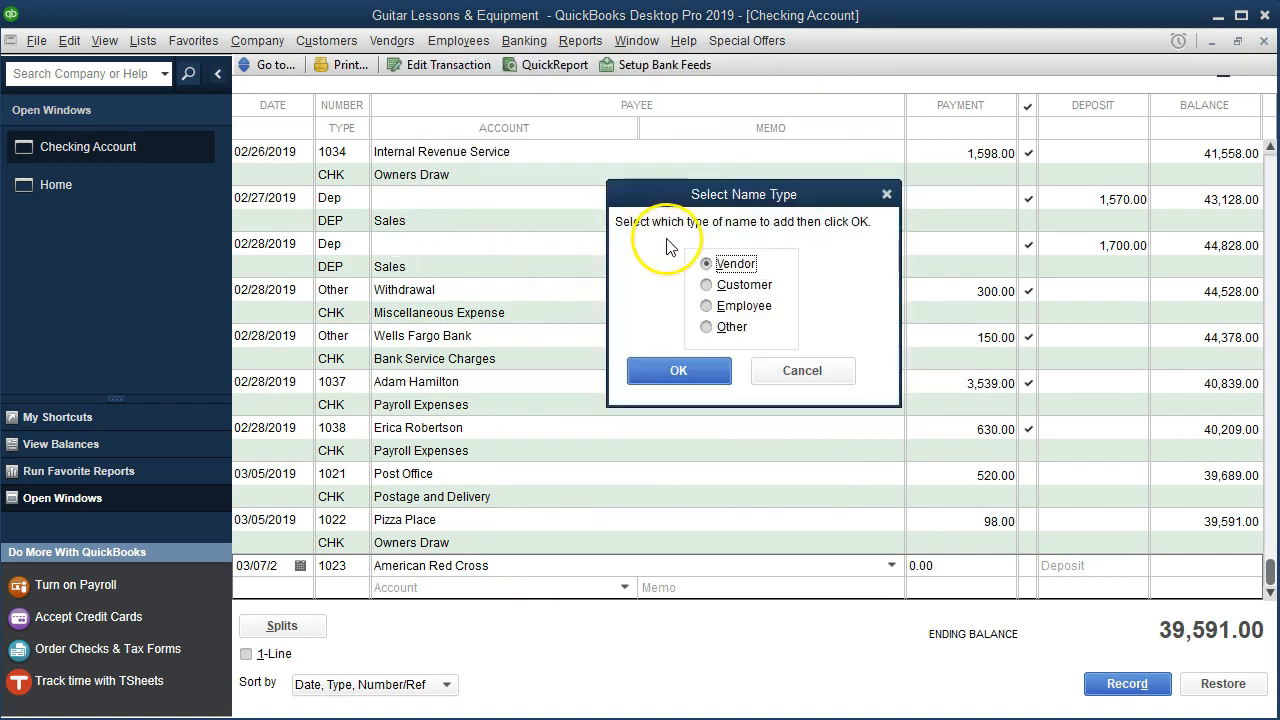
pyautogui.click(672, 368)
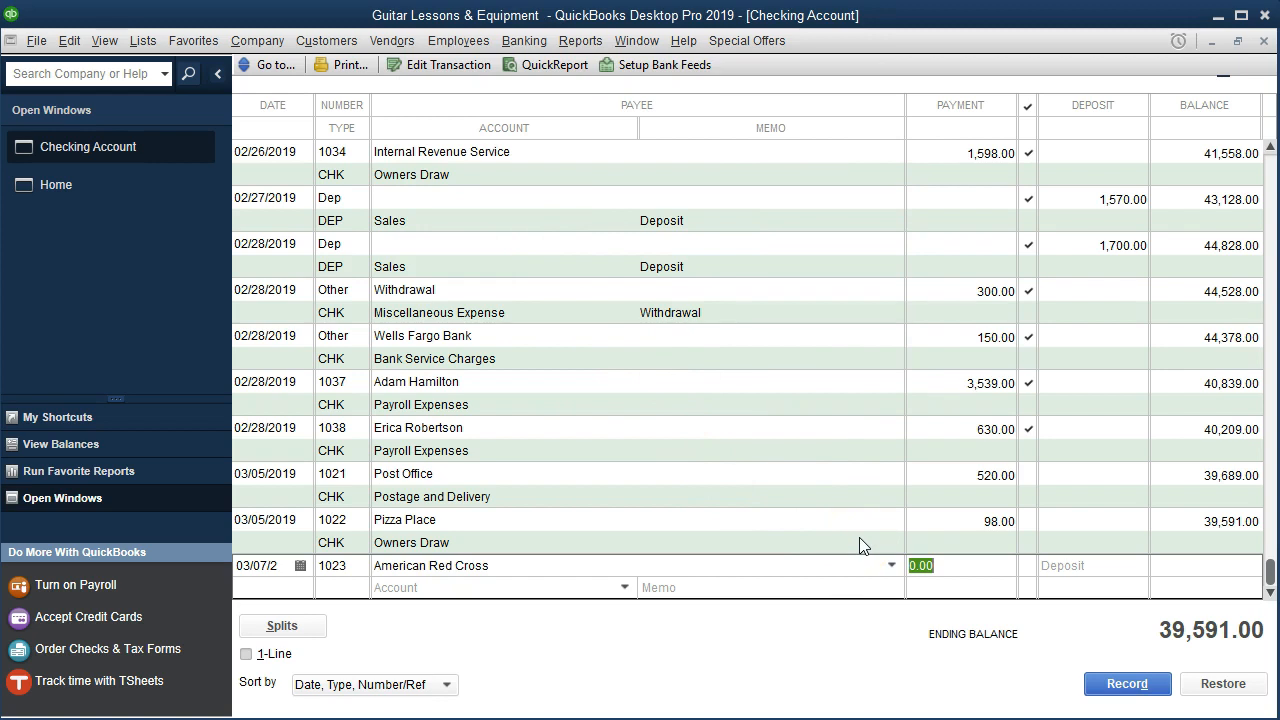
# - Set the American Red Cross payment to 250, open its split details, and widen the account column
pyautogui.write('250')
pyautogui.press('Tab')
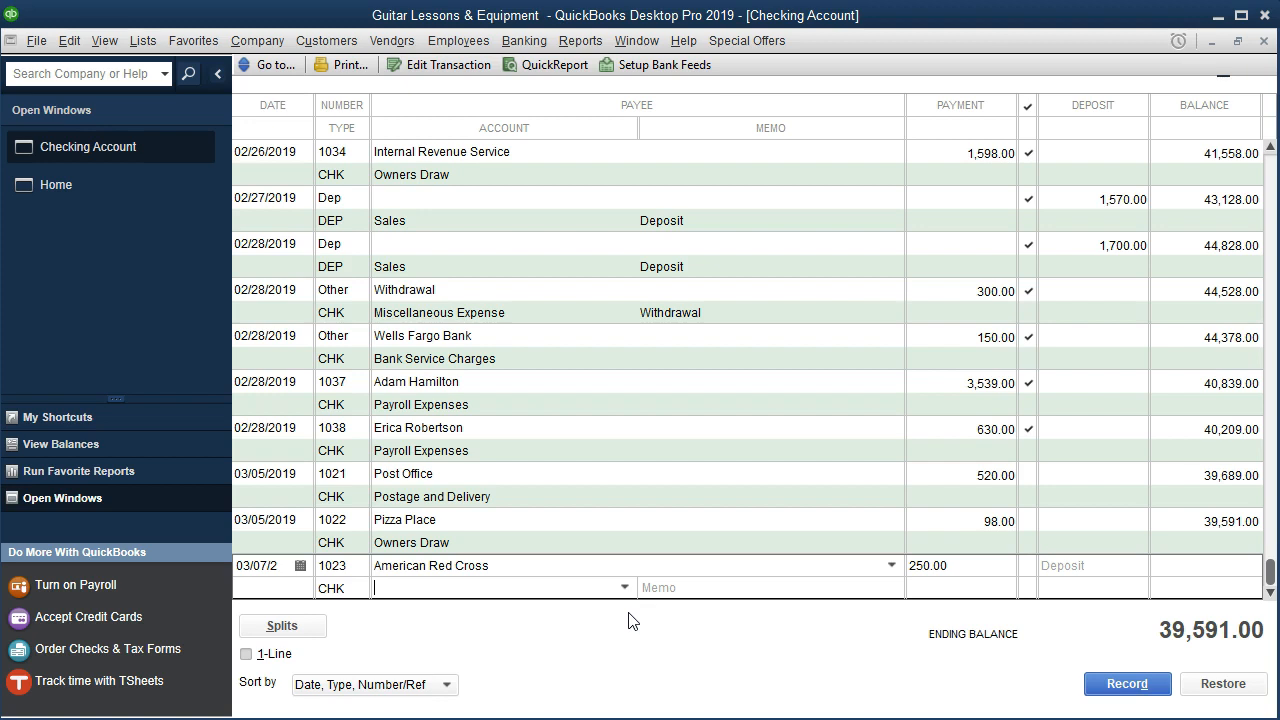
pyautogui.click(318, 630)
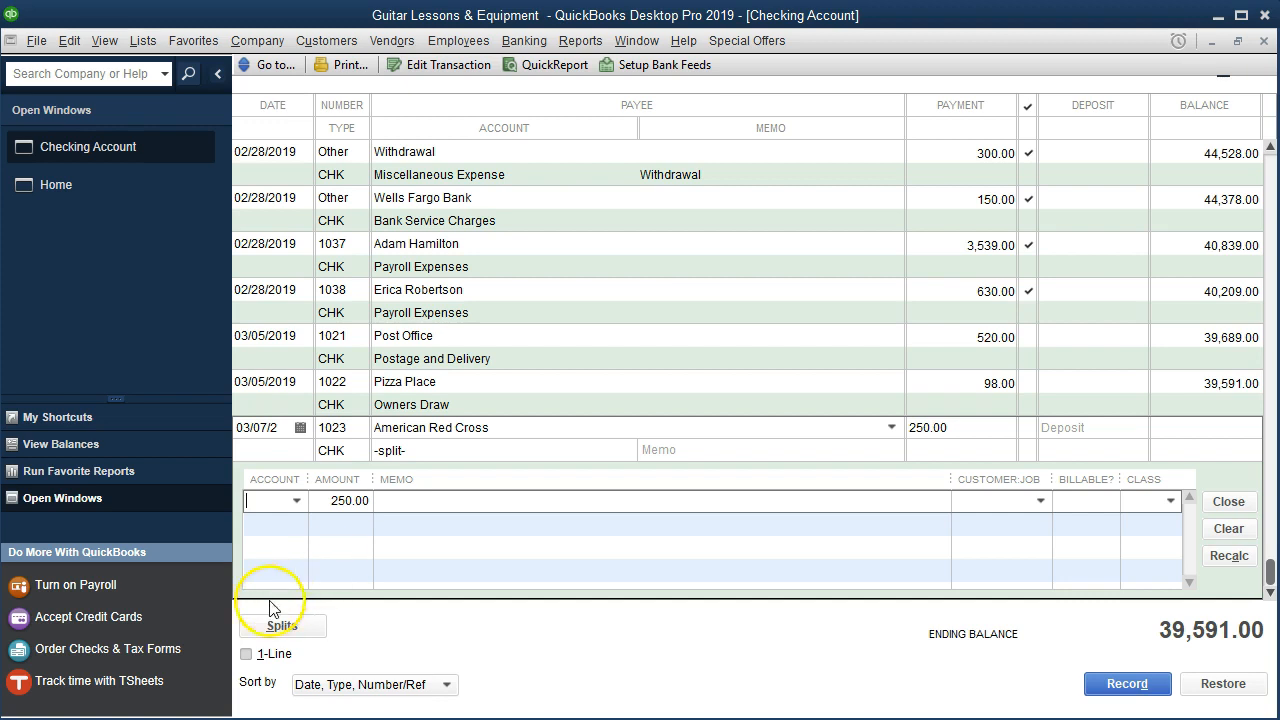
pyautogui.moveTo(308, 479); pyautogui.dragTo(421, 483)
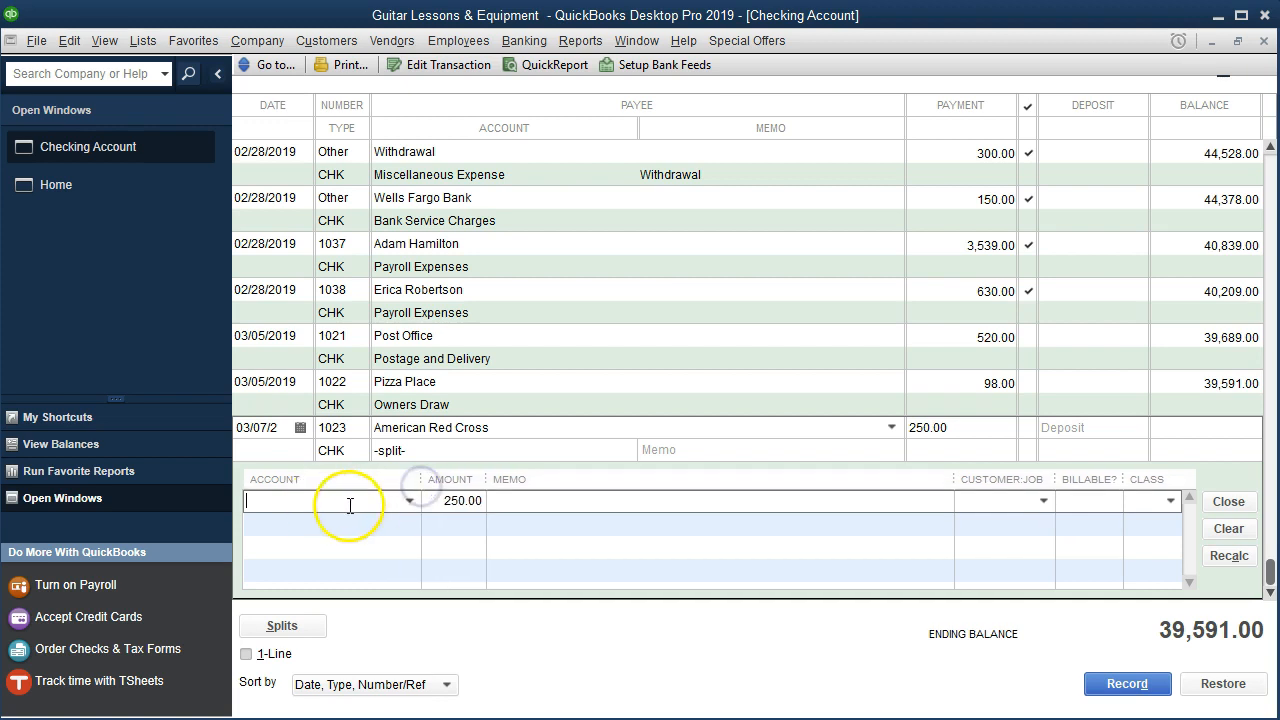
# - Assign the 250 split line to a new Expense account named Personal Deduction-Charity, leaving its tax line unassigned
pyautogui.click(371, 505)
pyautogui.write('Personal Deduction-Charity')
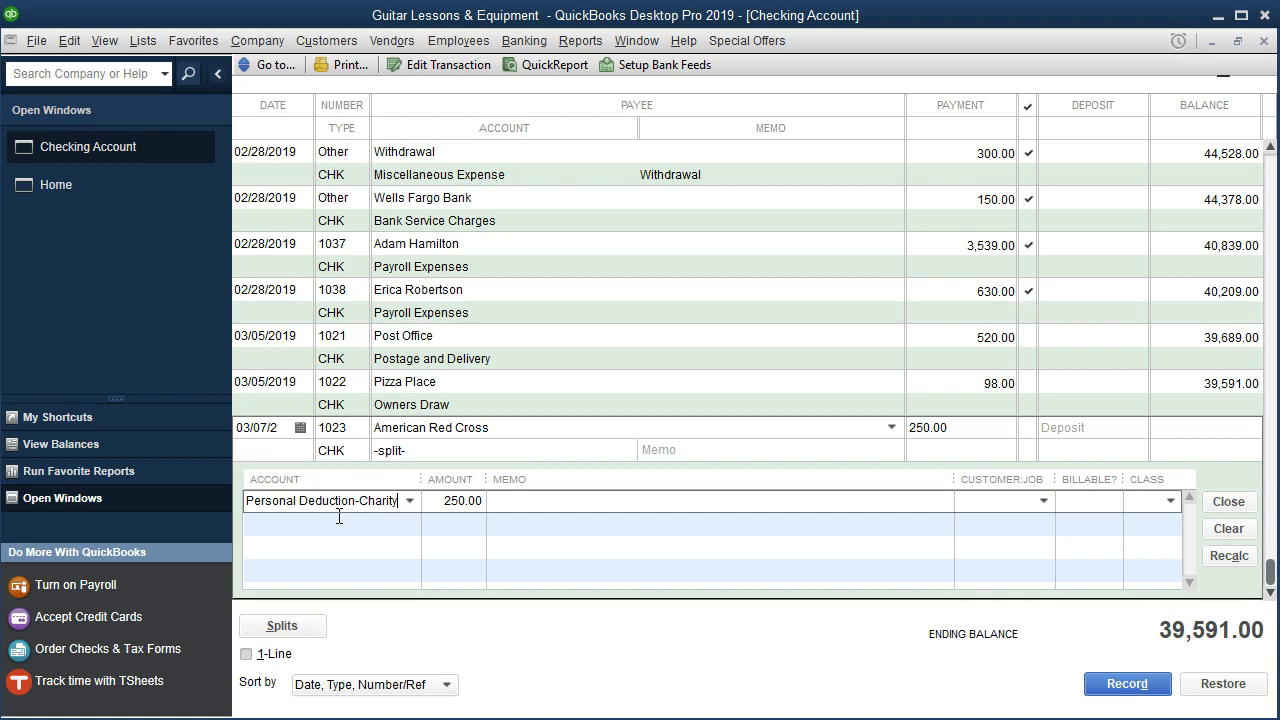
pyautogui.press('Tab')
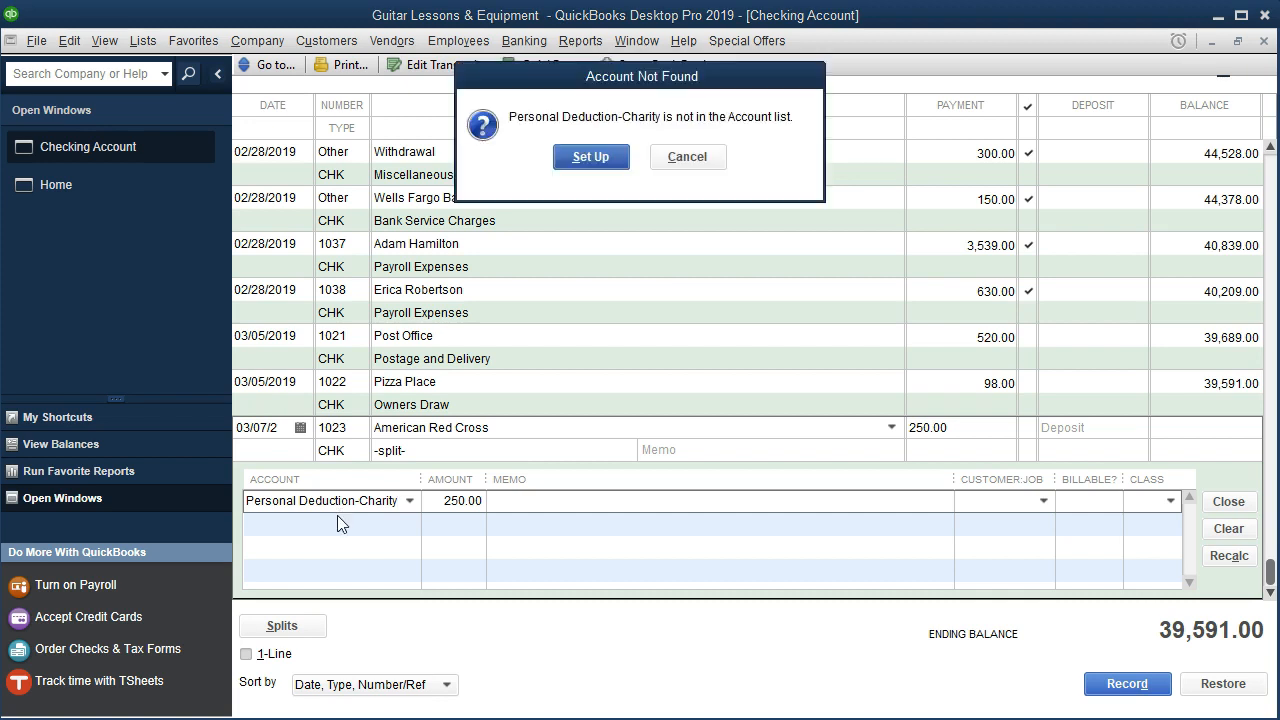
pyautogui.click(588, 158)
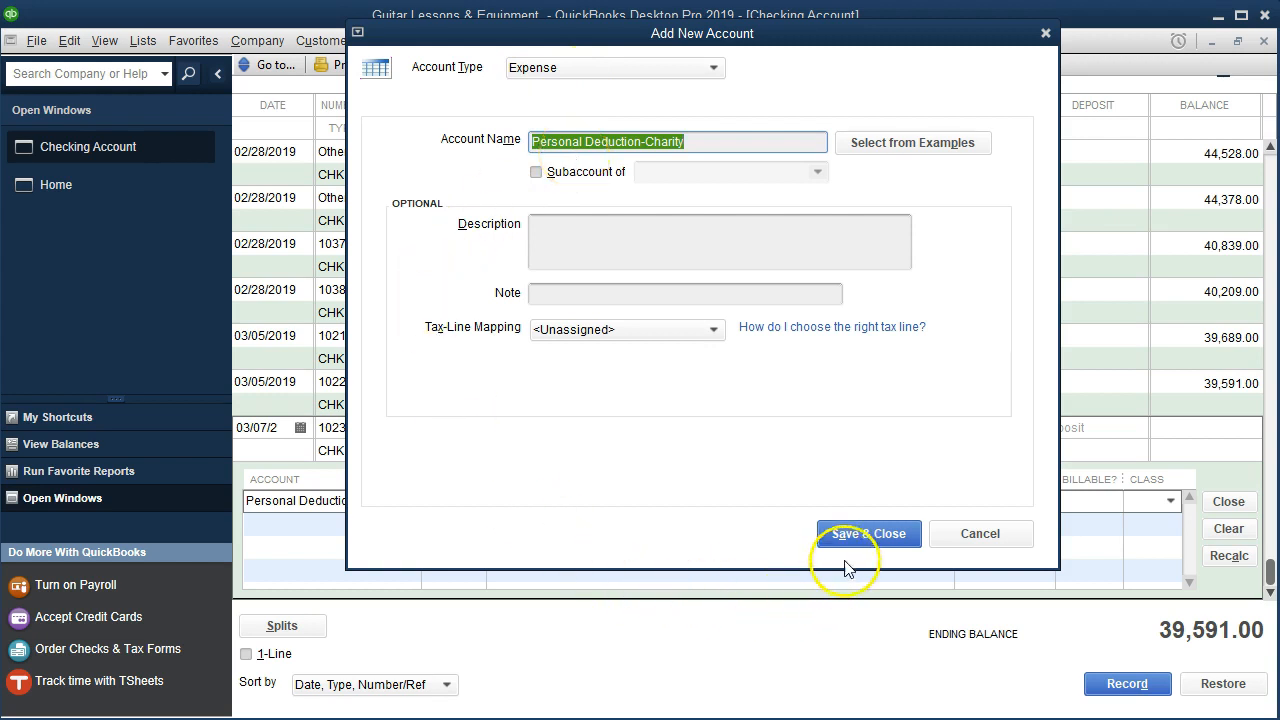
pyautogui.click(861, 533)
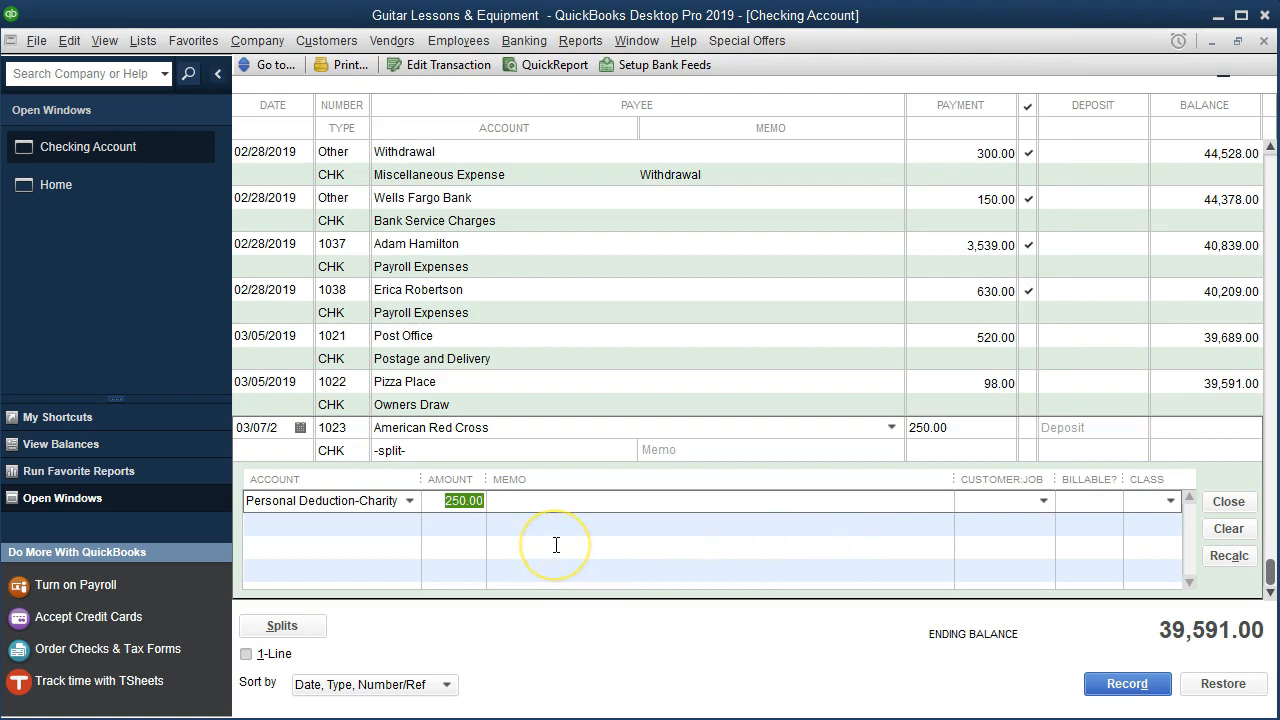
# - Assign the class Tax Deduction-Personal to the charity split line, leaving its memo and customer job empty
pyautogui.press('Tab')
pyautogui.press('Tab')
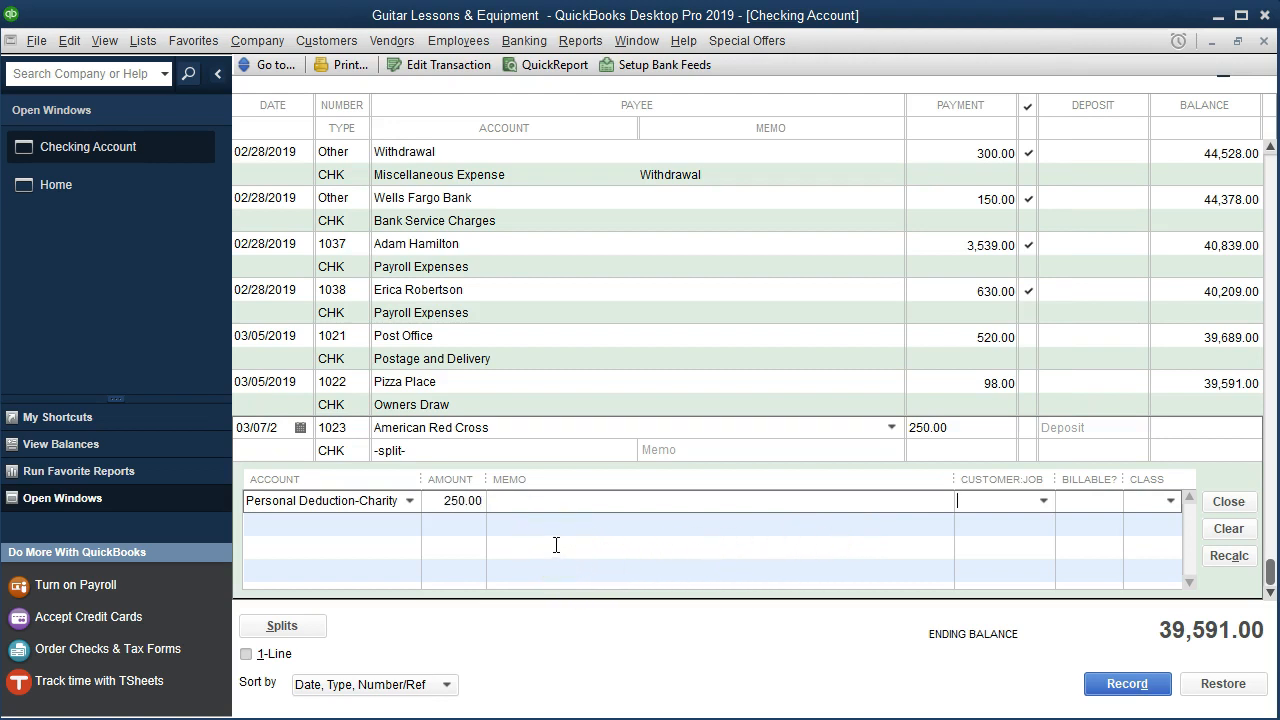
pyautogui.click(1172, 502)
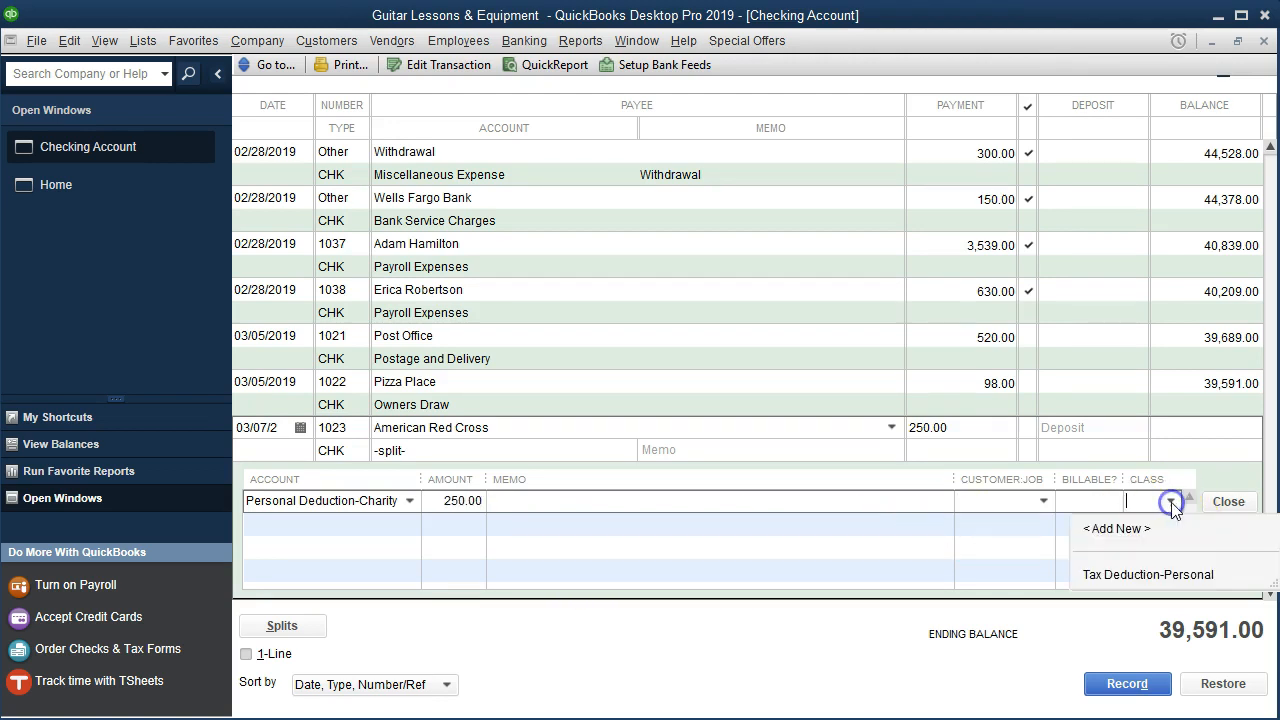
pyautogui.click(1158, 577)
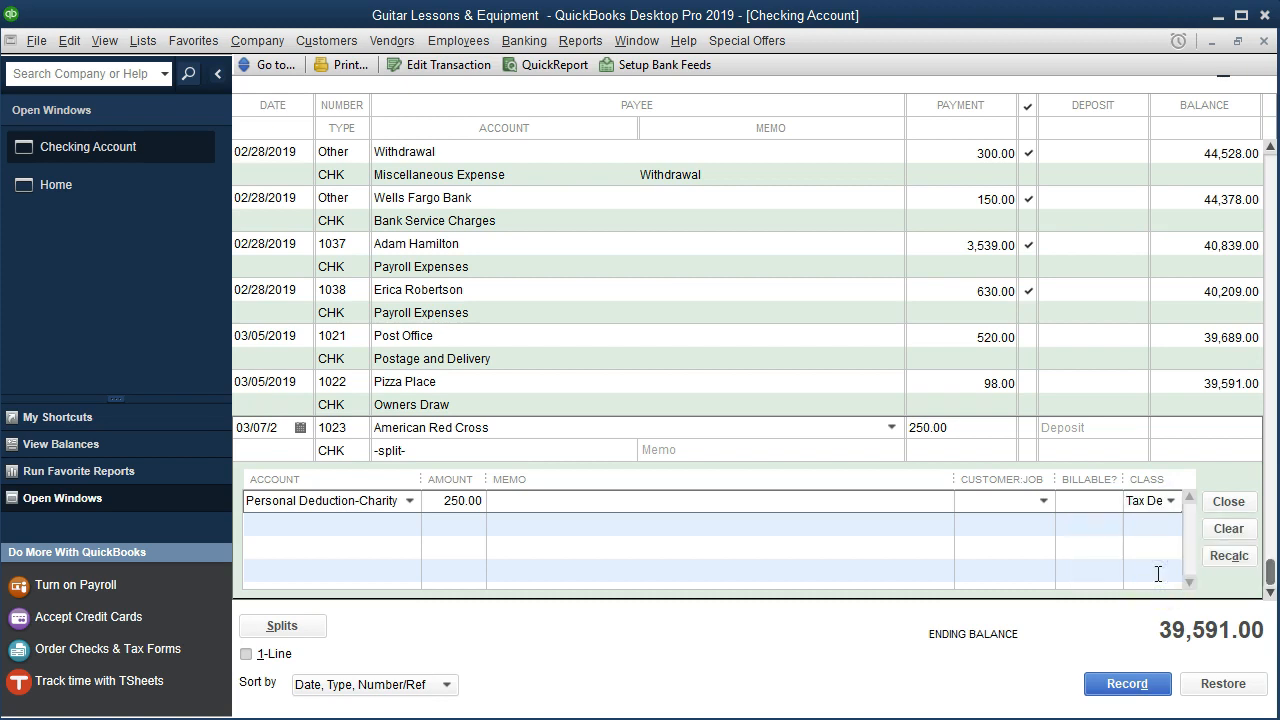
# - Keep Tax Deduction-Personal as the class on the charity split line and record the American Red Cross check
pyautogui.click(1170, 501)
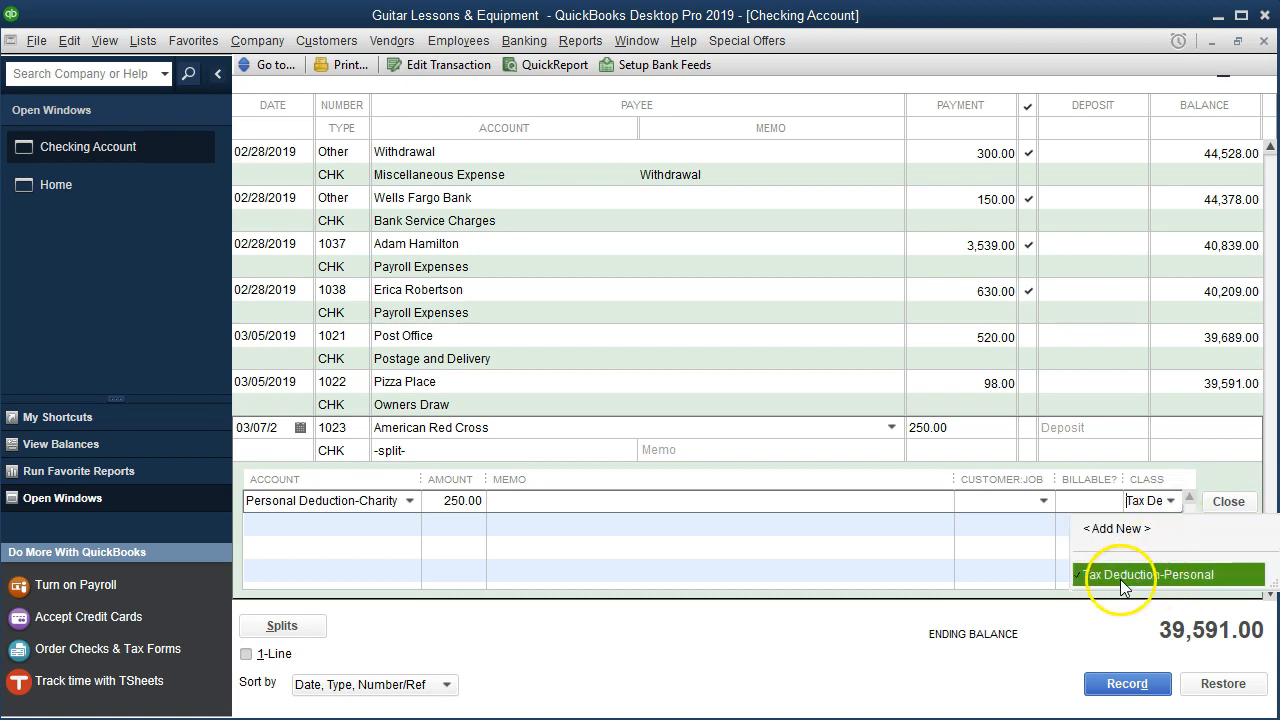
pyautogui.click(1134, 502)
pyautogui.press('Tab')
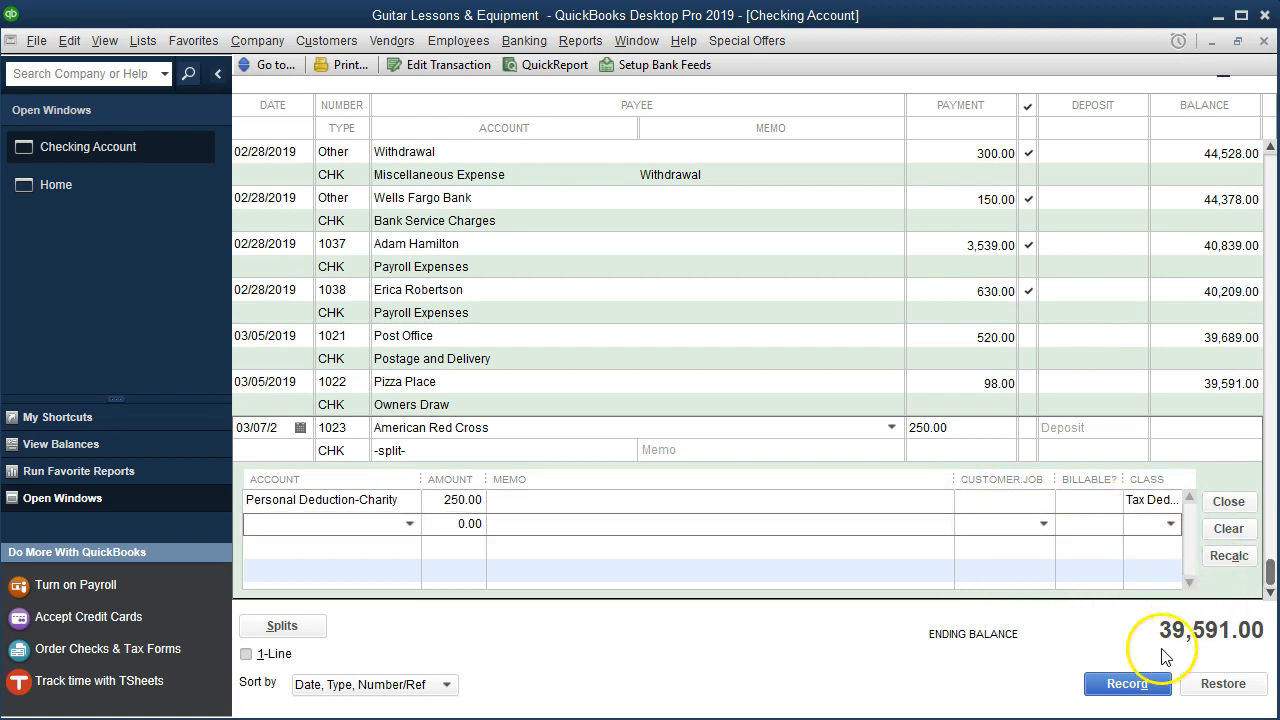
pyautogui.click(1130, 684)
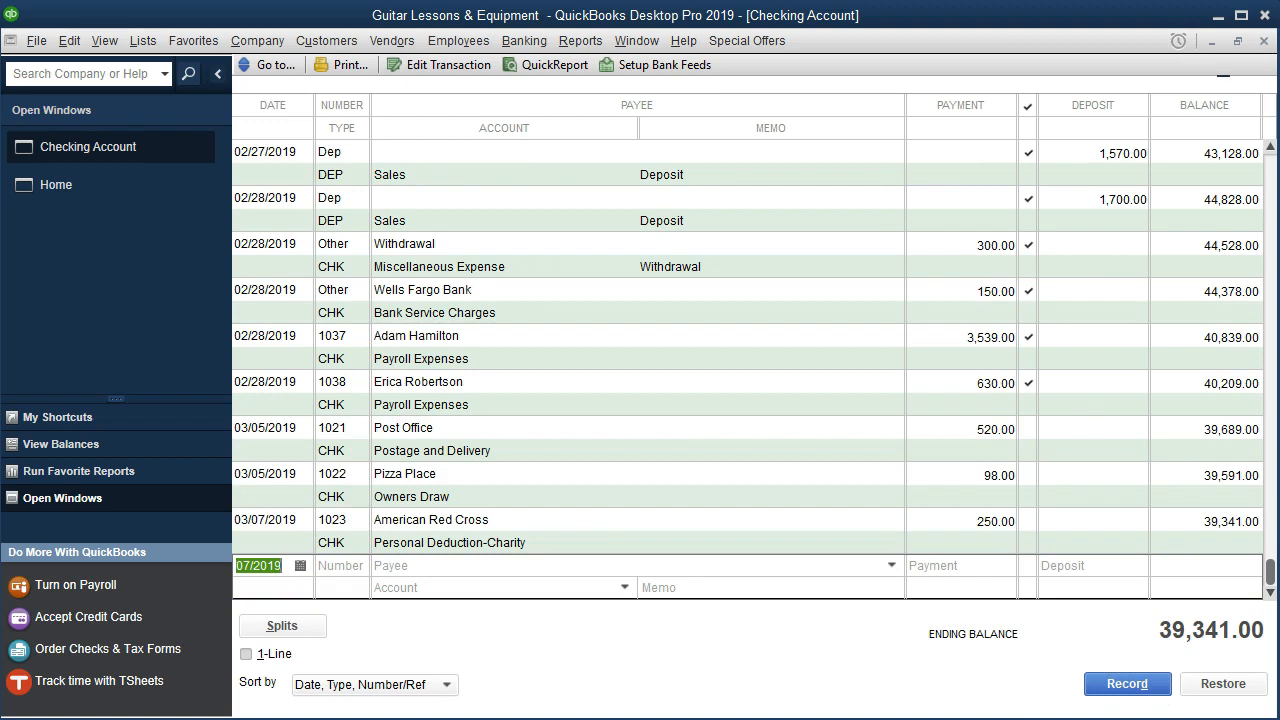
pyautogui.click(285, 566)
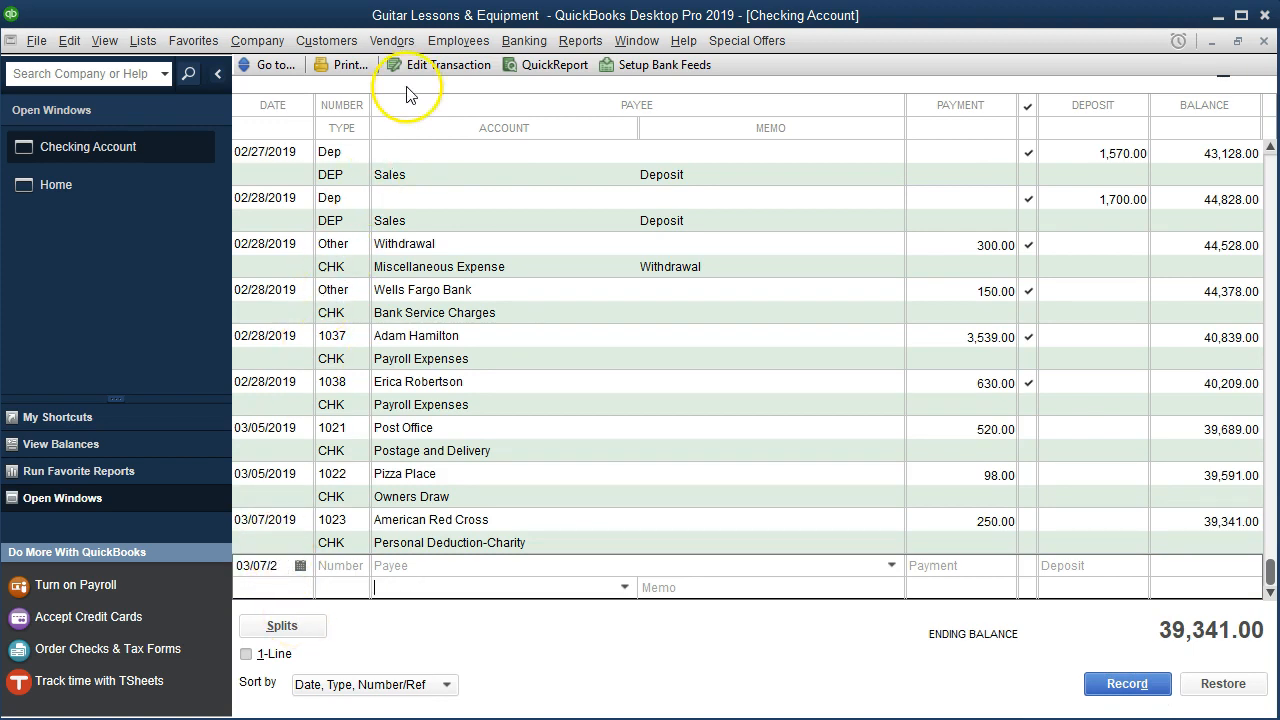
# - Run the Profit & Loss by Class report for 01/01/2019 to 12/31/2019 and review its class columns down to net income
pyautogui.click(566, 46)
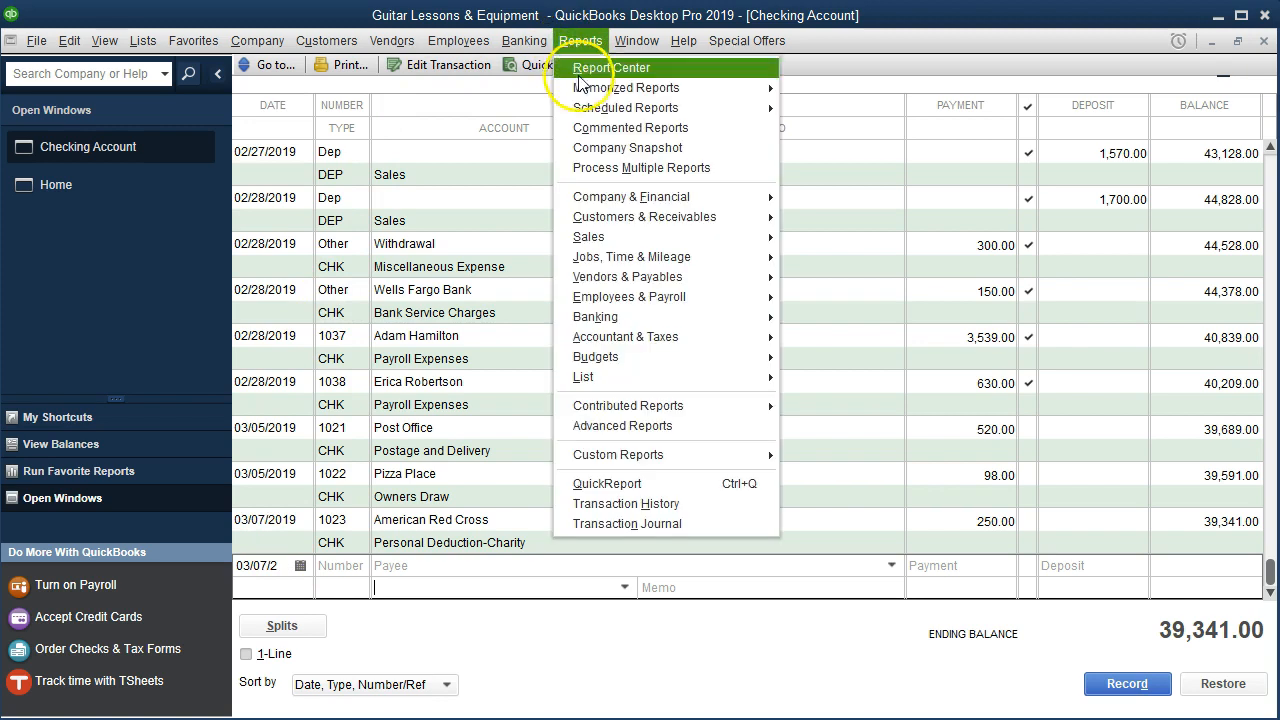
pyautogui.moveTo(714, 196)
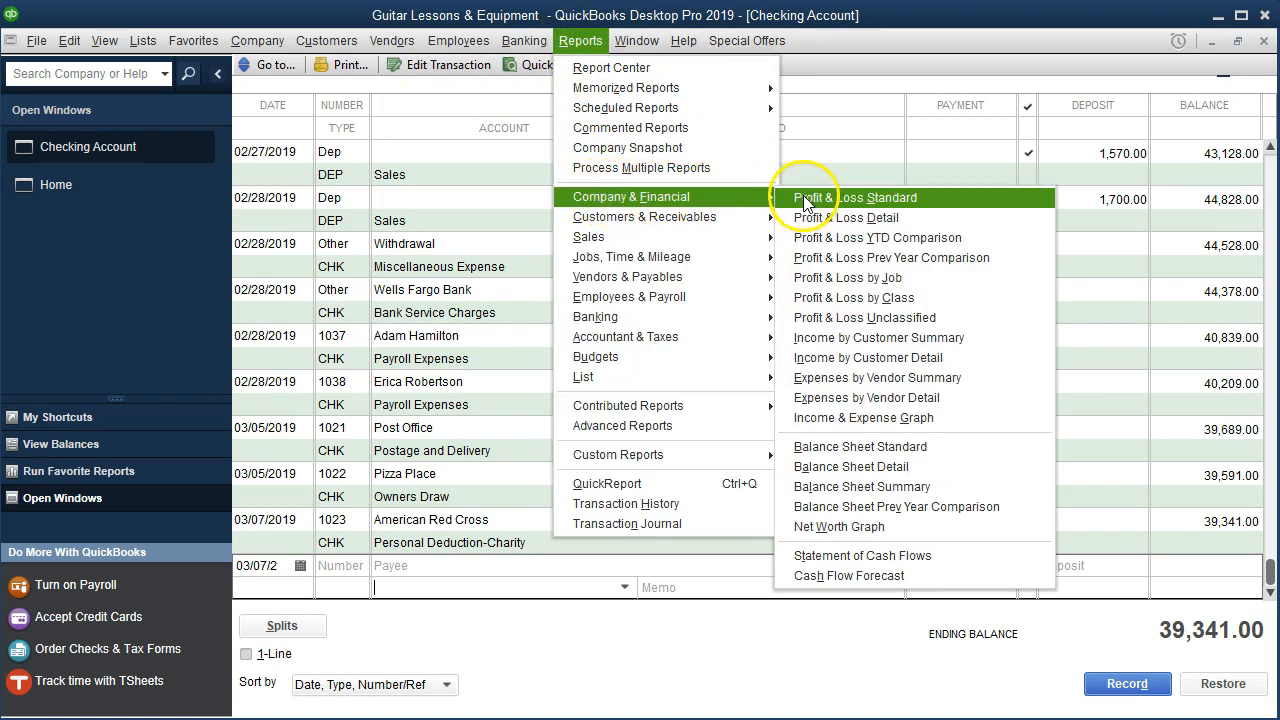
pyautogui.click(918, 302)
pyautogui.press('Tab')
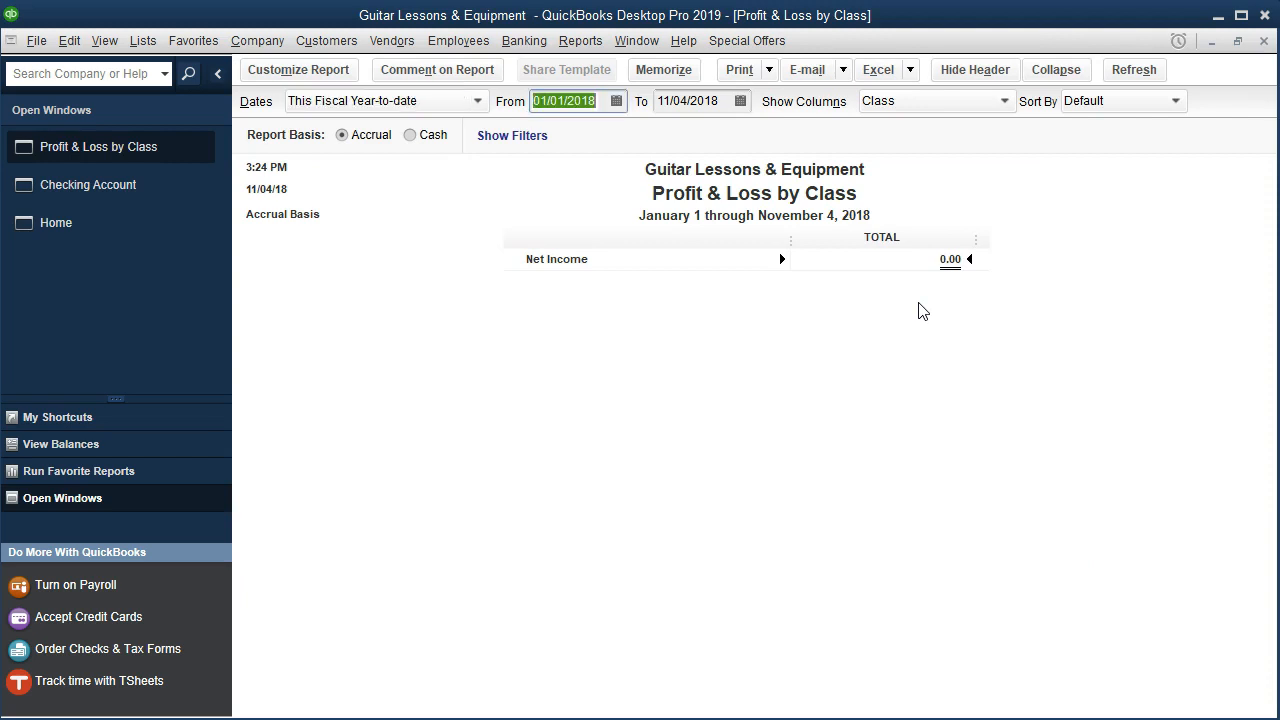
pyautogui.write('010119')
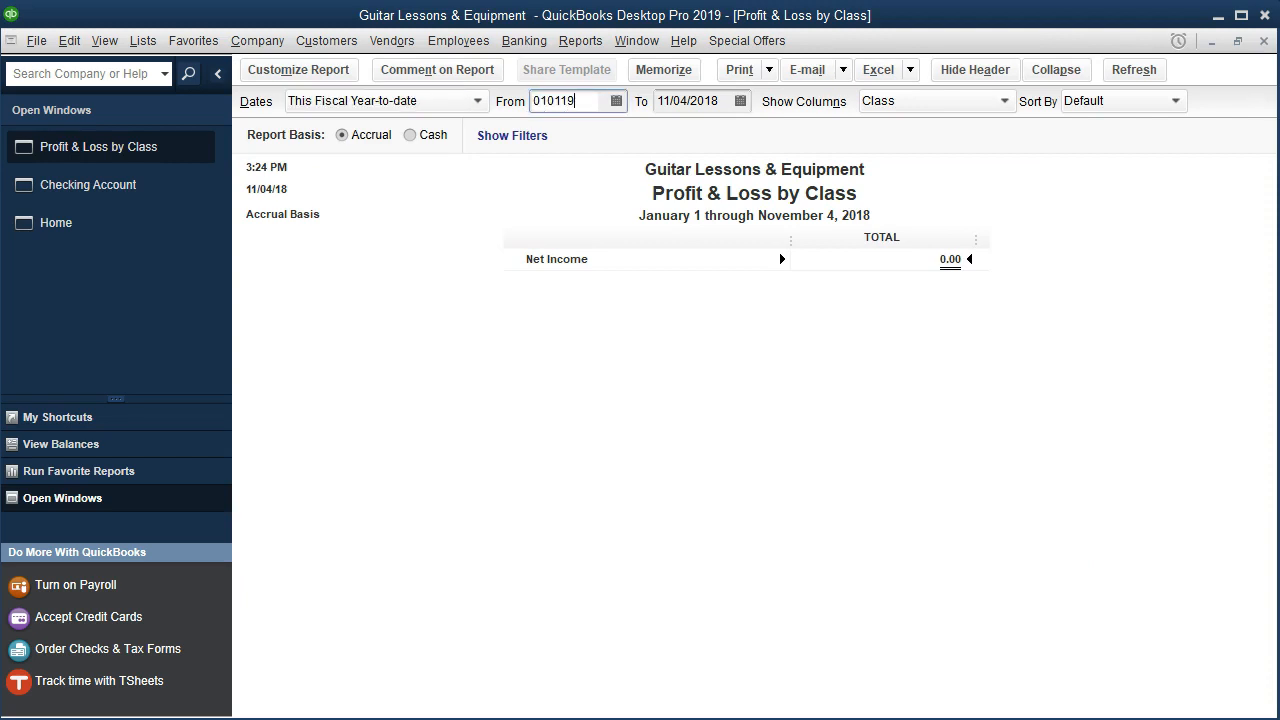
pyautogui.press('Tab')
pyautogui.write('123119')
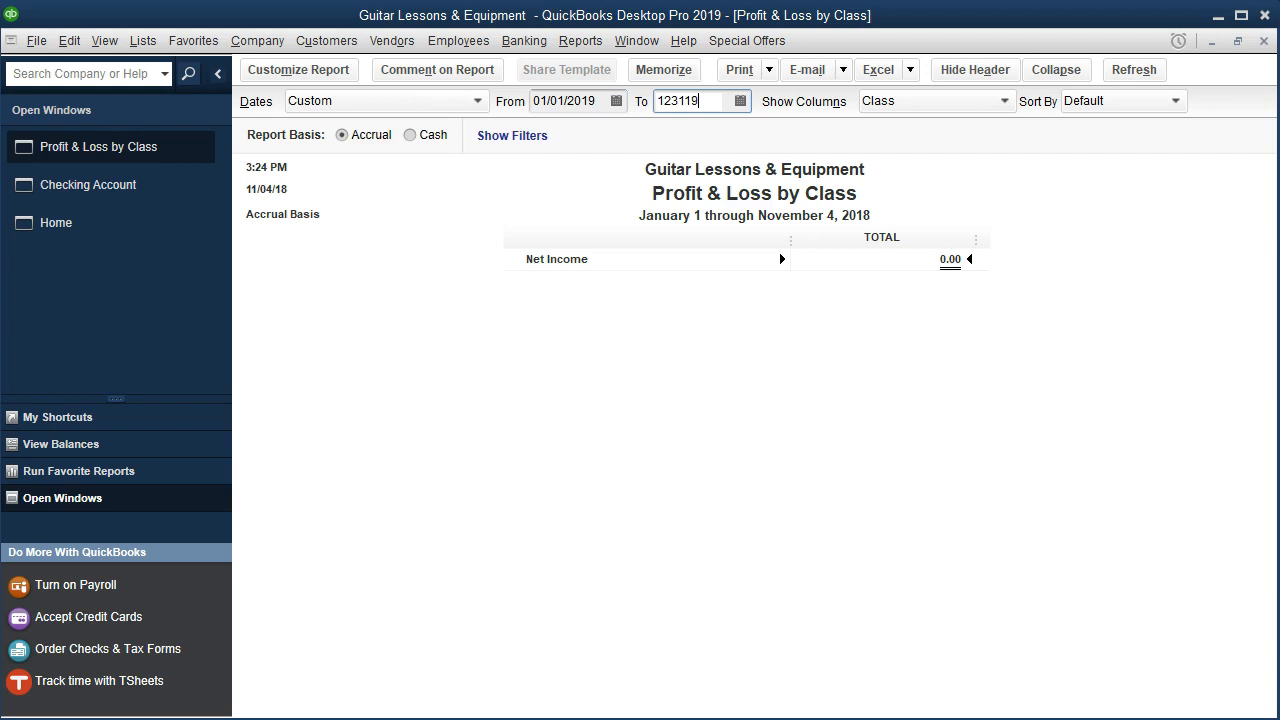
pyautogui.press('Tab')
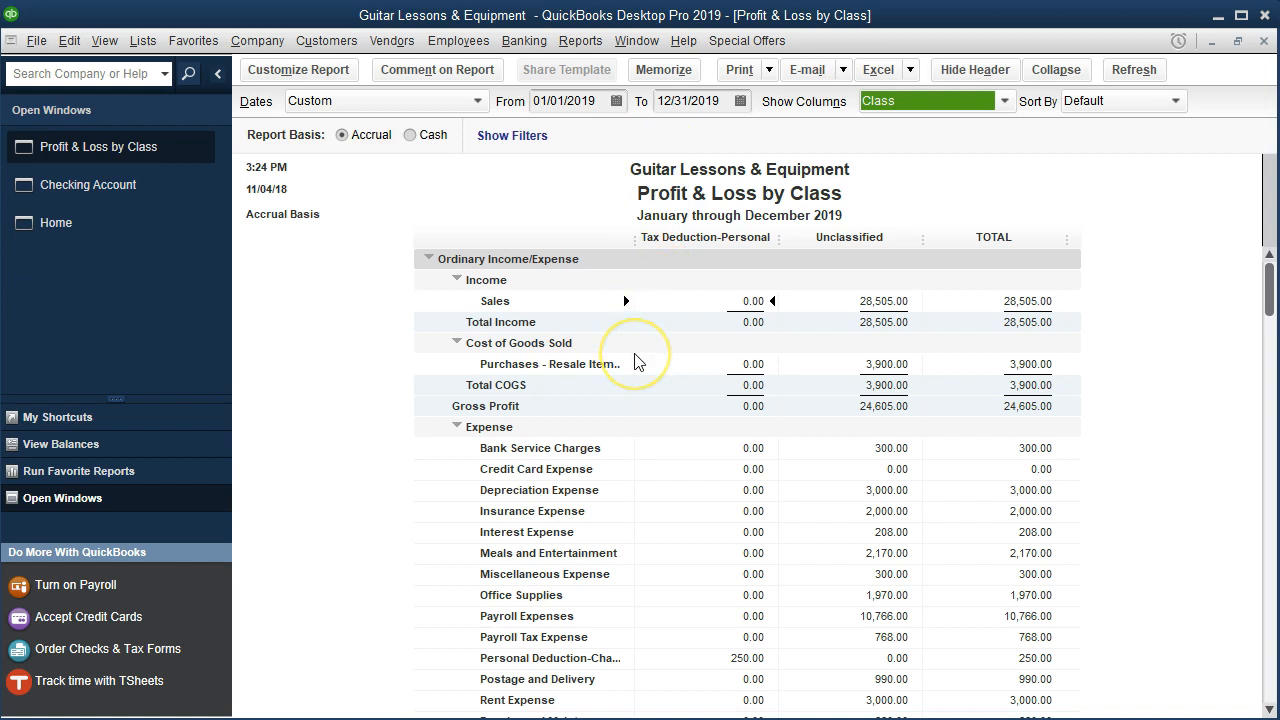
pyautogui.scroll(-2, 634, 360)
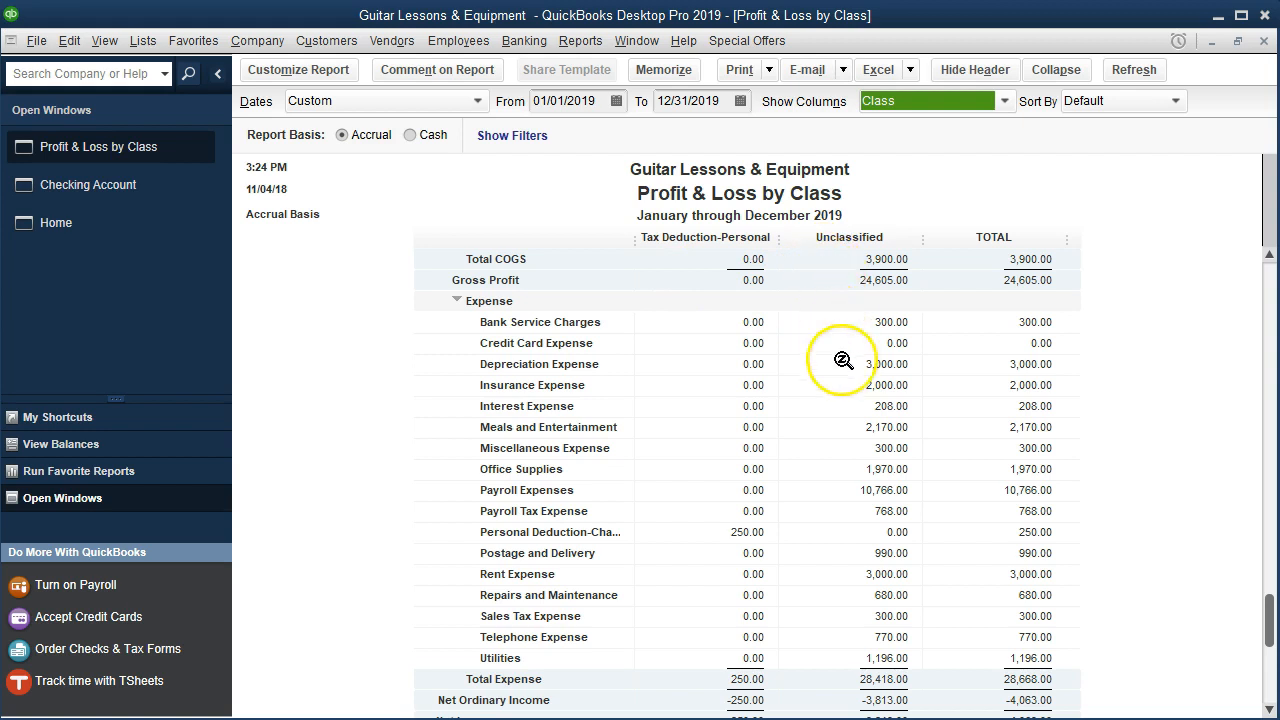
pyautogui.scroll(-1, 846, 432)
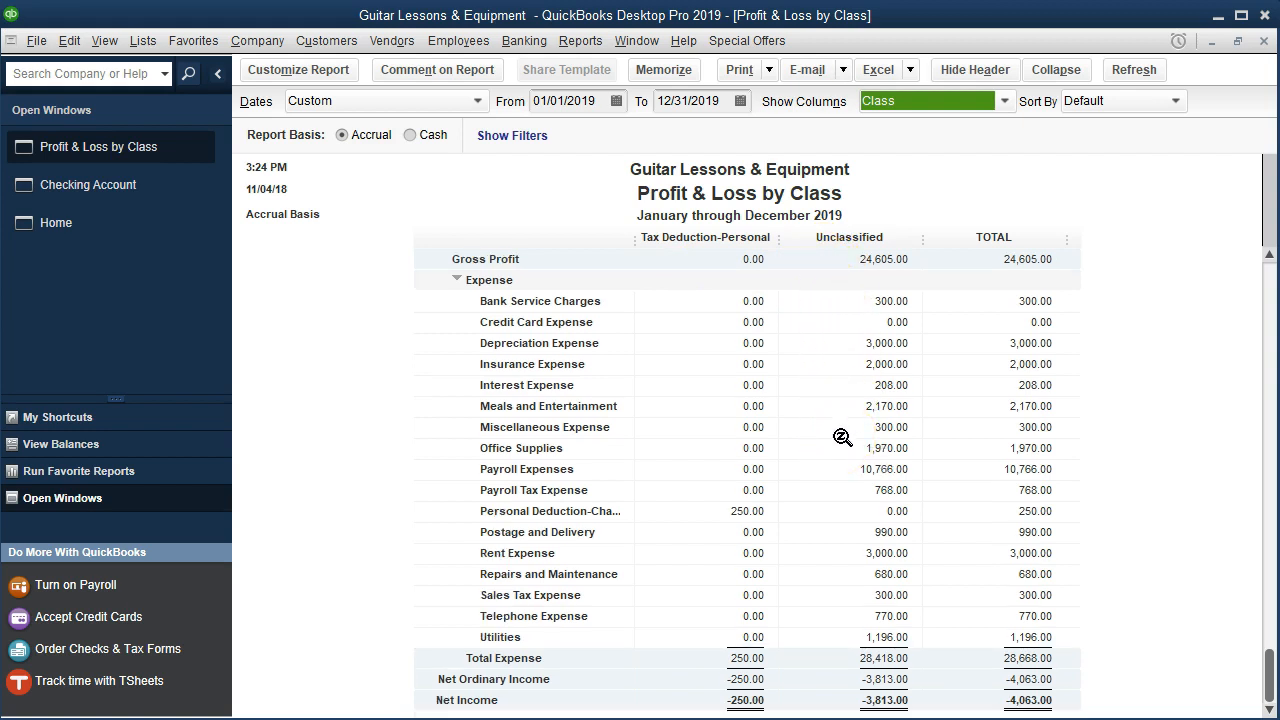
pyautogui.scroll(3, 842, 437)
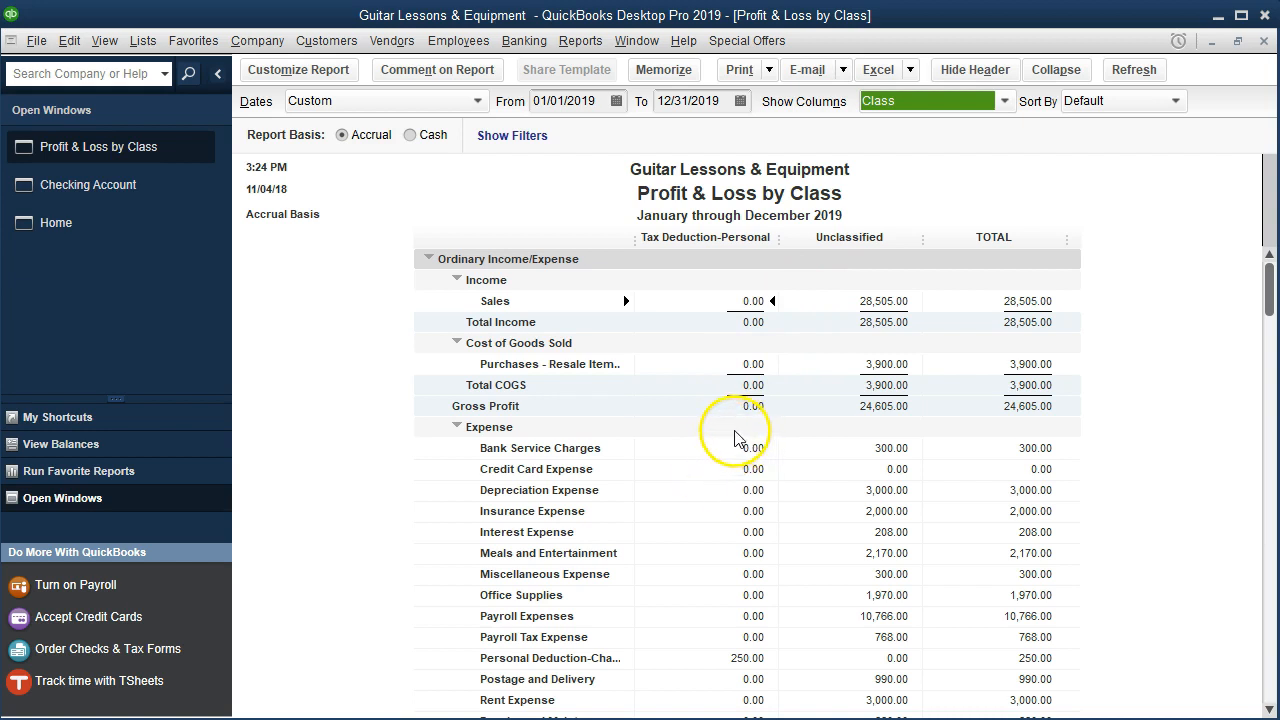
# - Highlight the check 1023 American Red Cross row in Bank Stmt March.pdf in Adobe Acrobat Reader, and return to the QuickBooks checking register
pyautogui.click(111, 196)
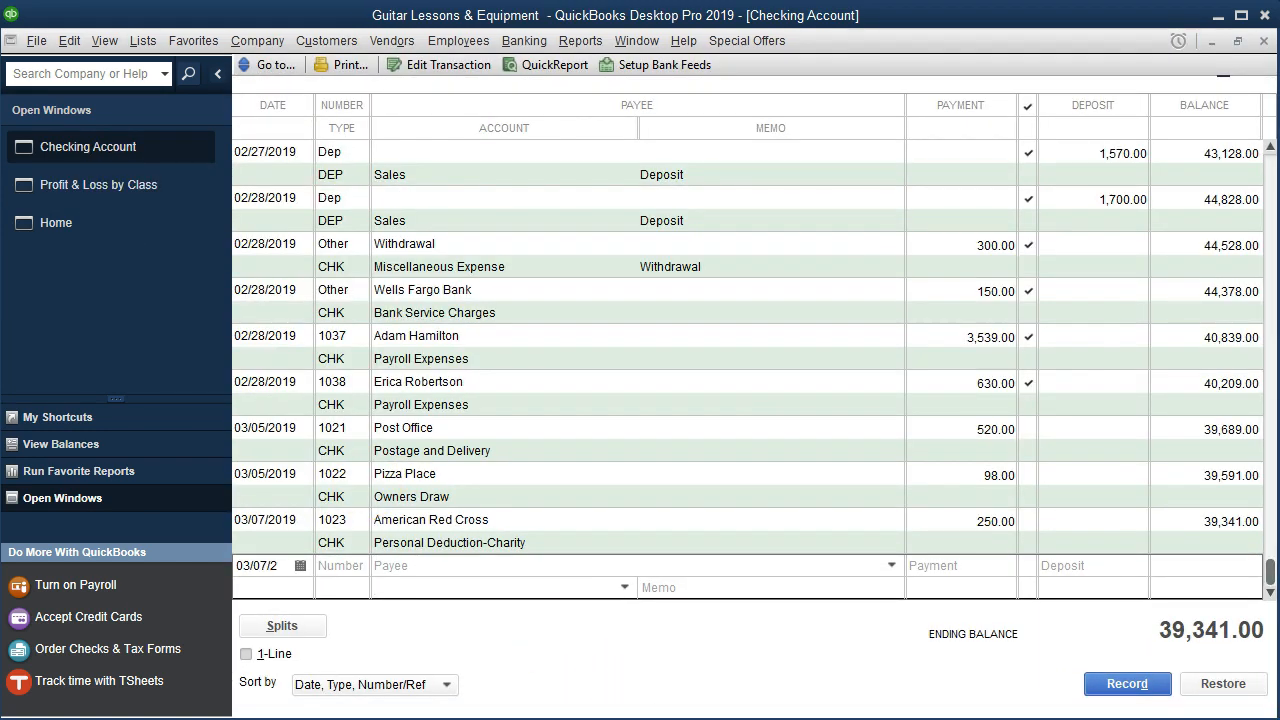
pyautogui.hotkey('alt', 'Tab')
pyautogui.moveTo(566, 292); pyautogui.dragTo(1128, 298)
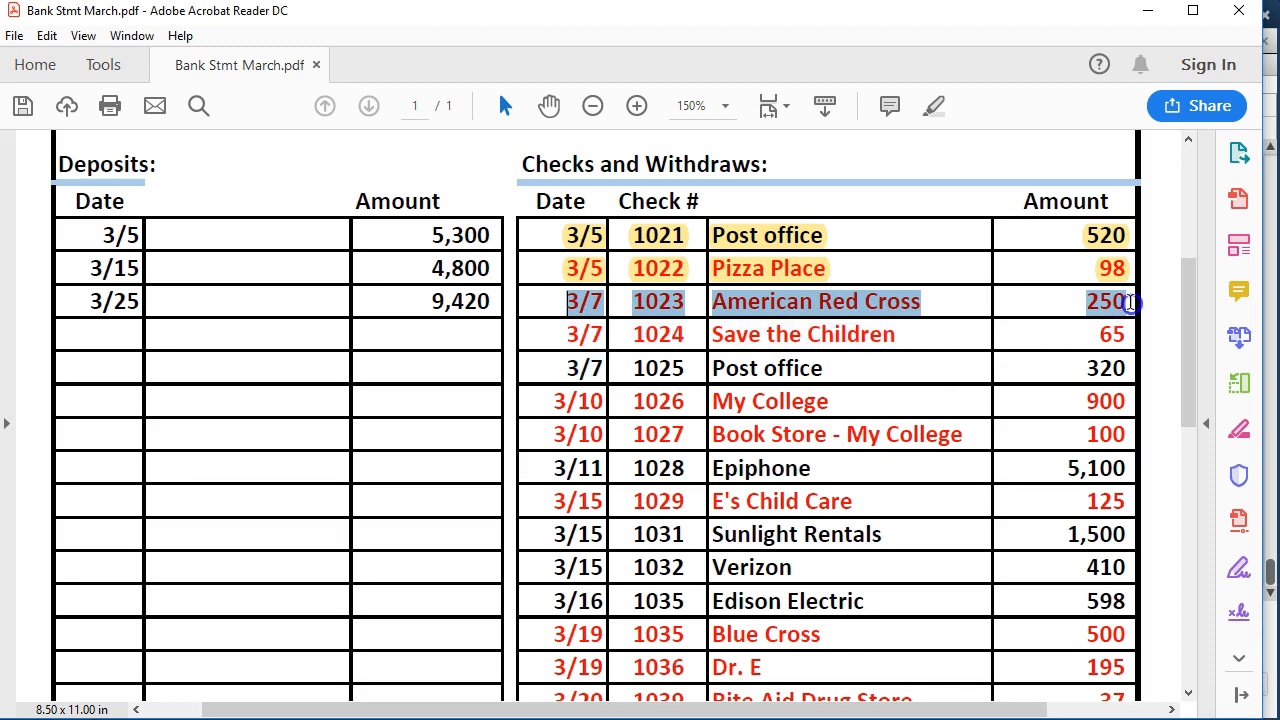
pyautogui.rightClick(1108, 311)
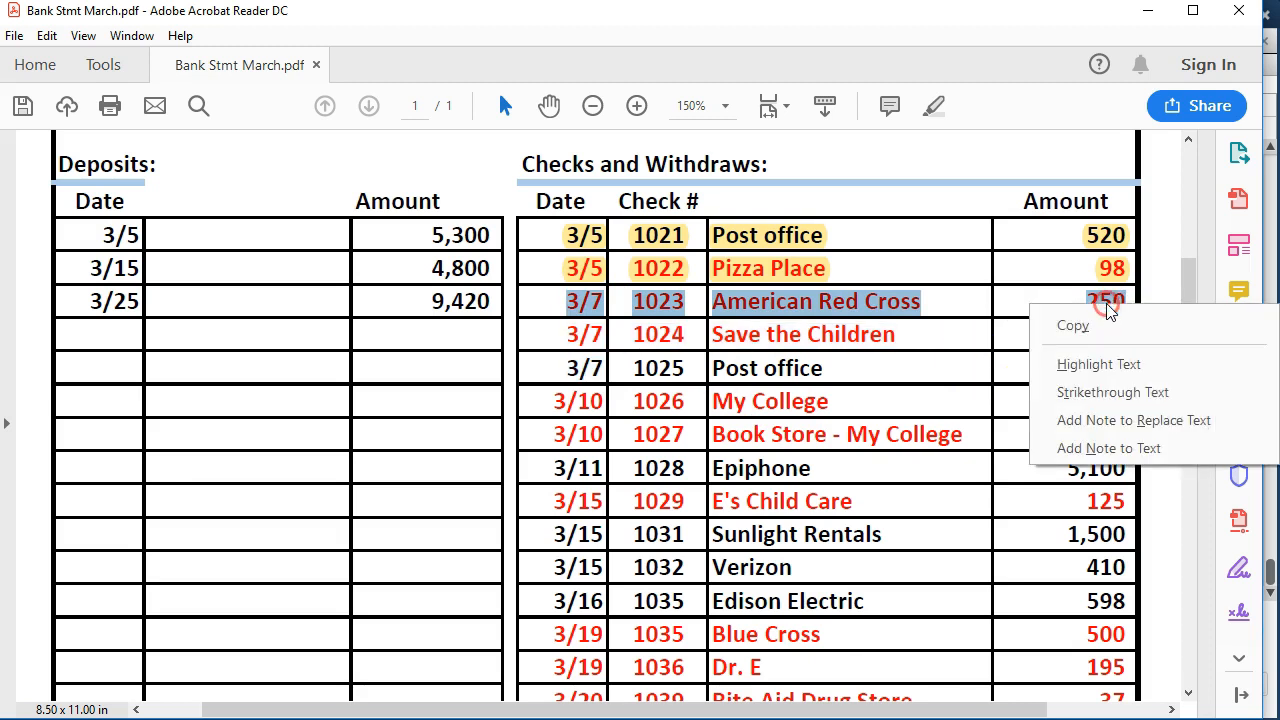
pyautogui.click(1095, 364)
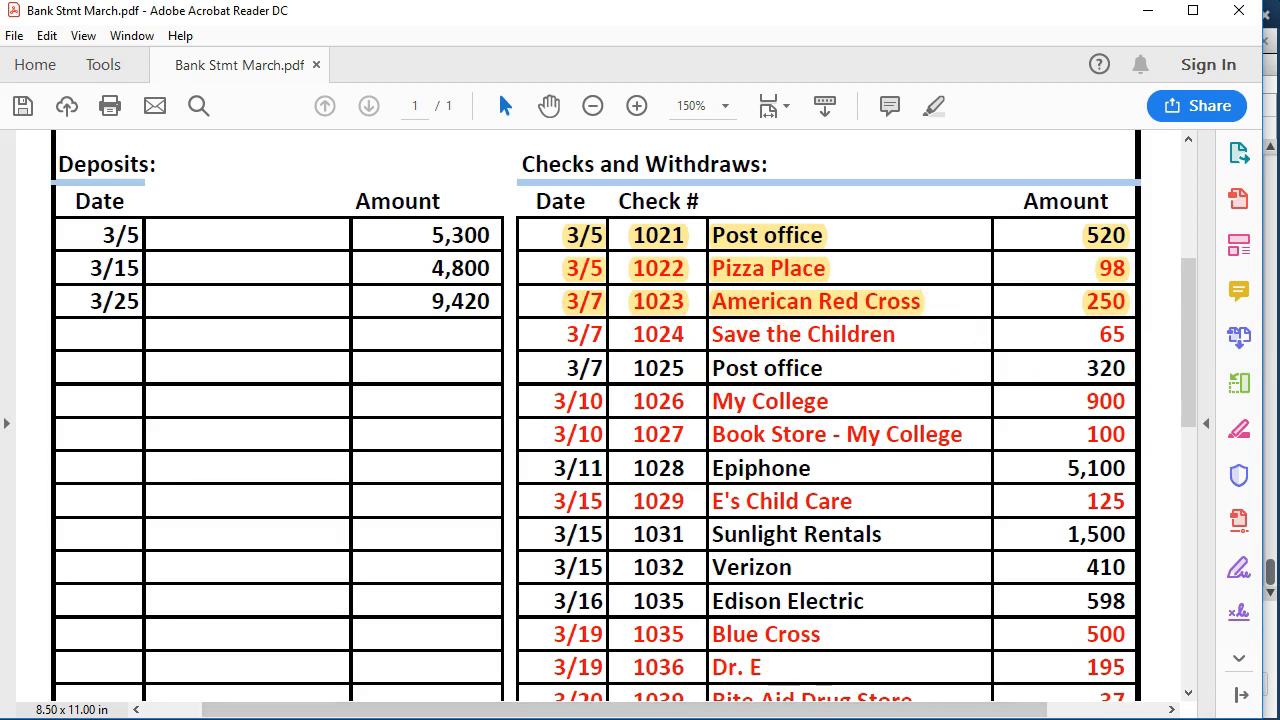
pyautogui.click(780, 716)
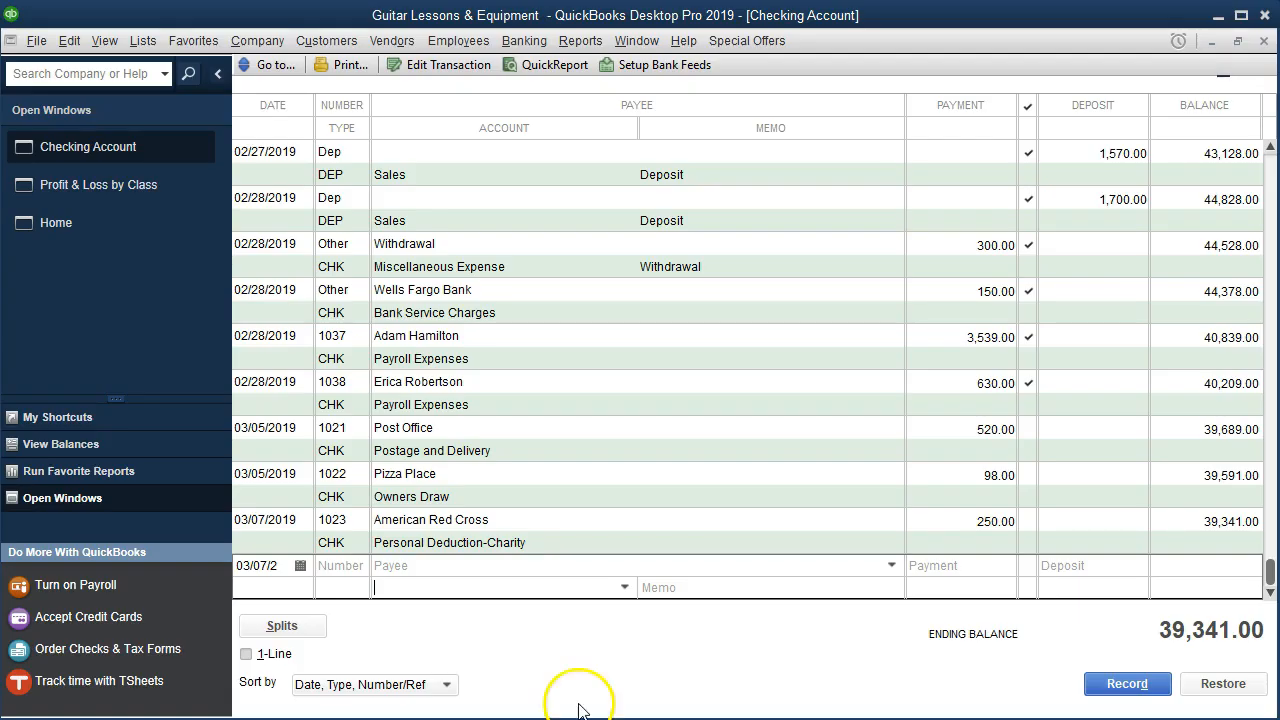
# - Start check 1024 dated 03/07/2019 with payee Save The Children, quick-adding the payee as a vendor
pyautogui.click(285, 560)
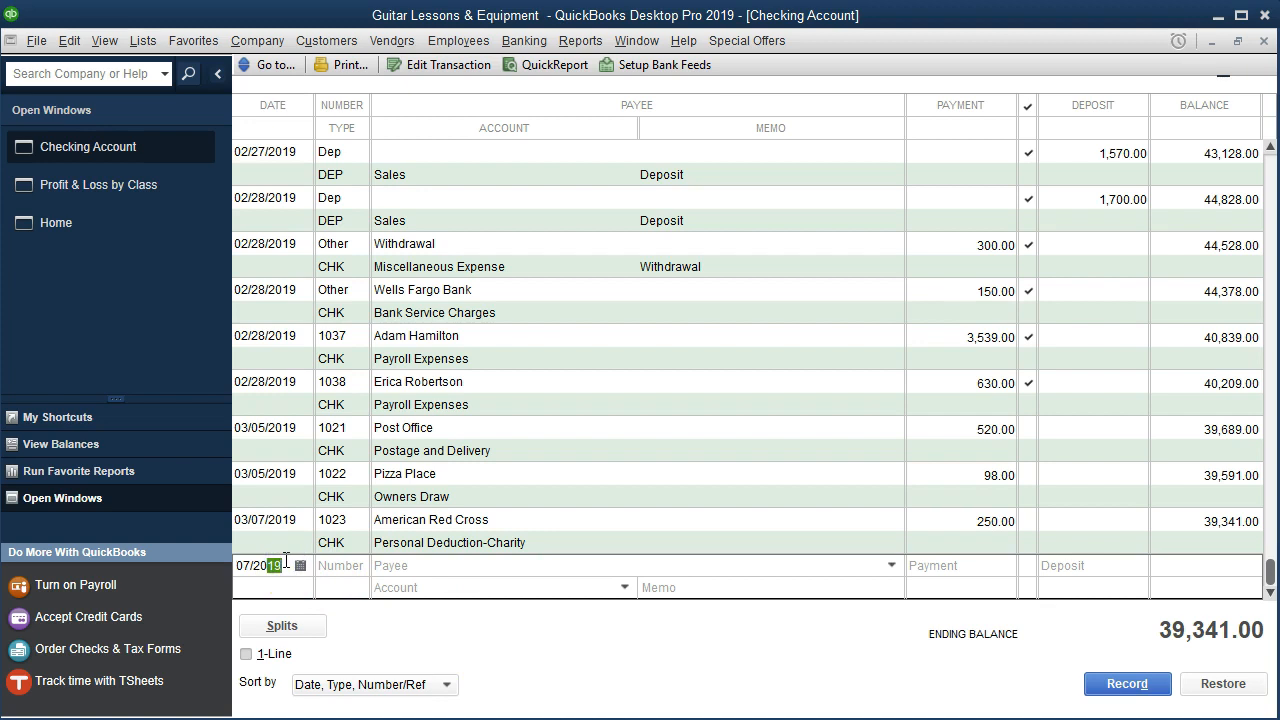
pyautogui.press('Tab')
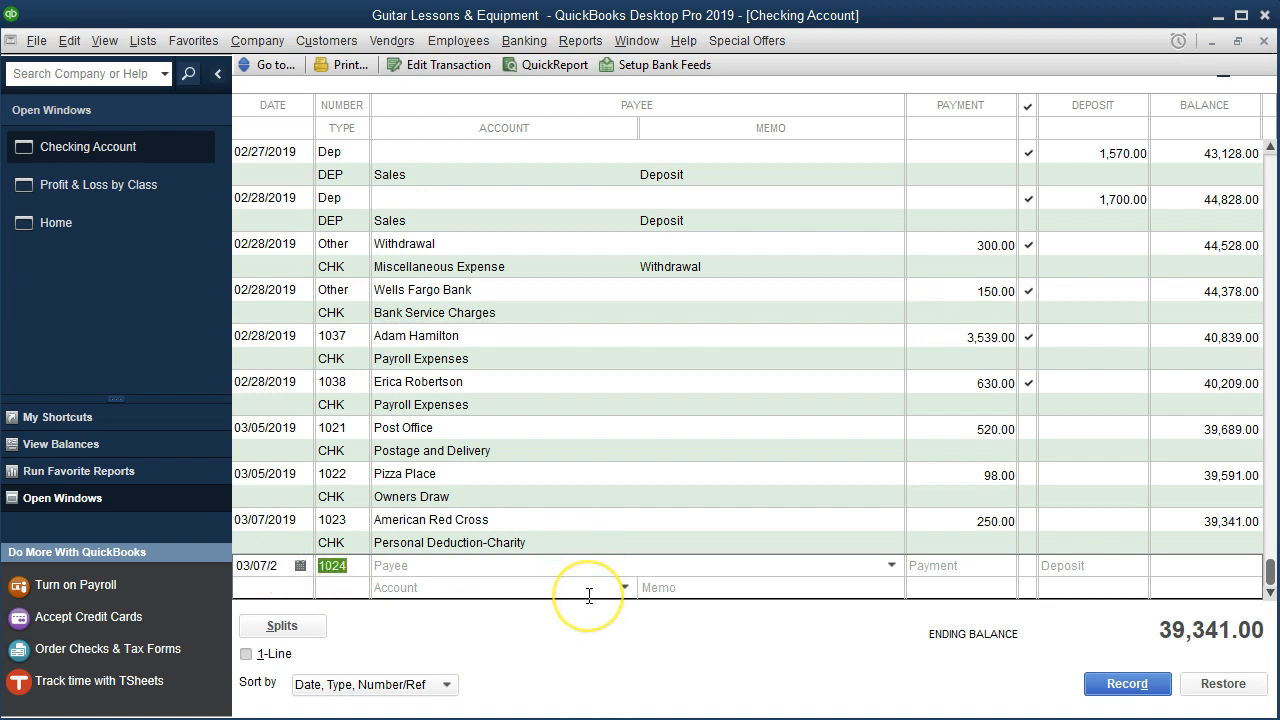
pyautogui.press('Tab')
pyautogui.write('Save T')
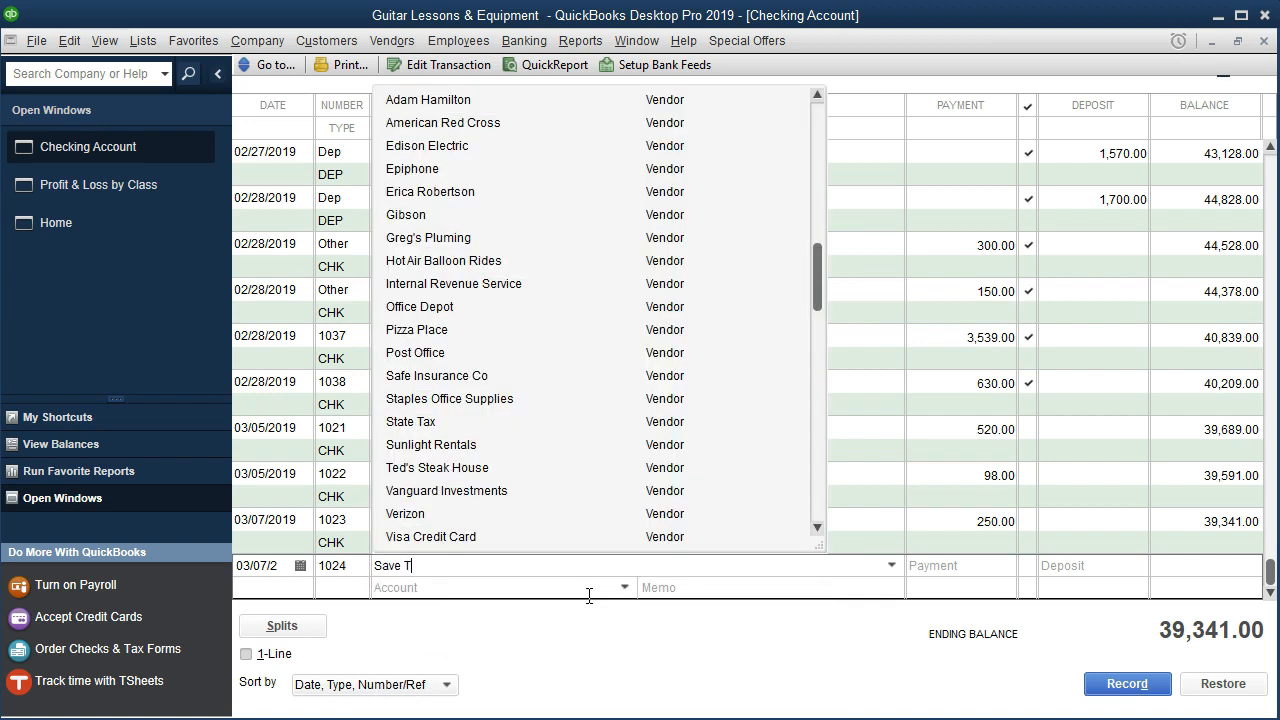
pyautogui.write('he Children')
pyautogui.press('Tab')
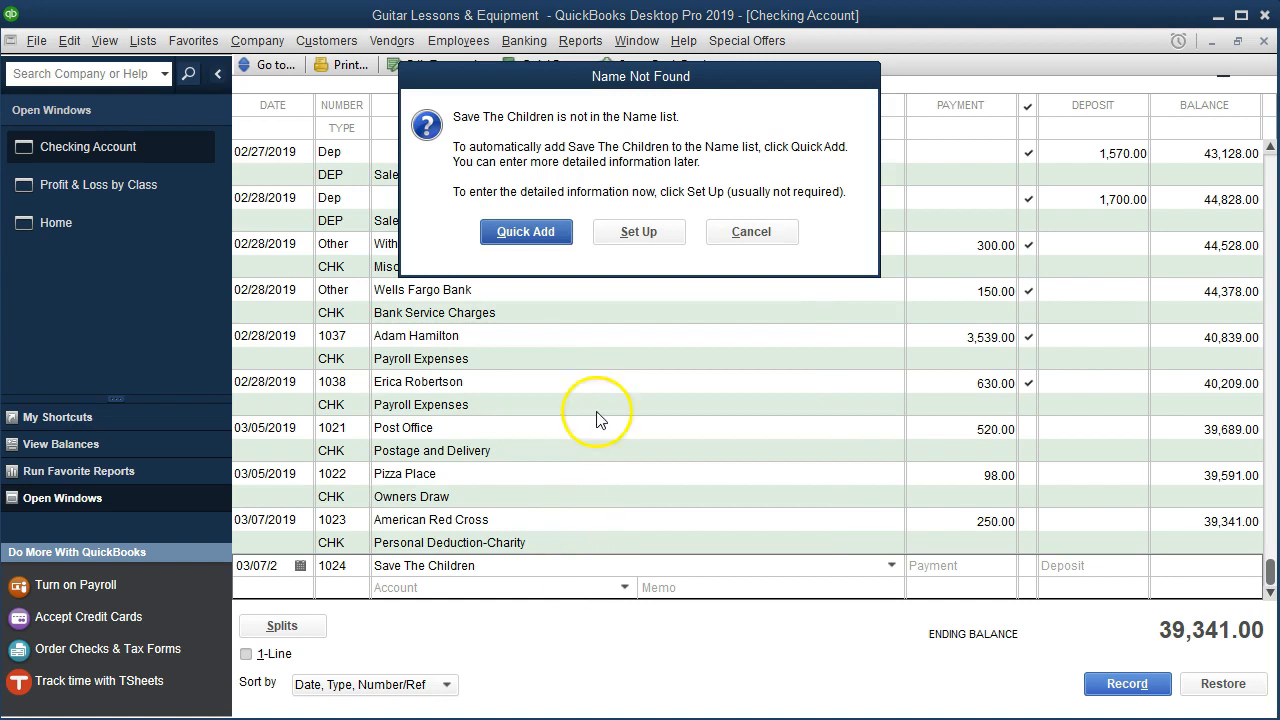
pyautogui.click(520, 231)
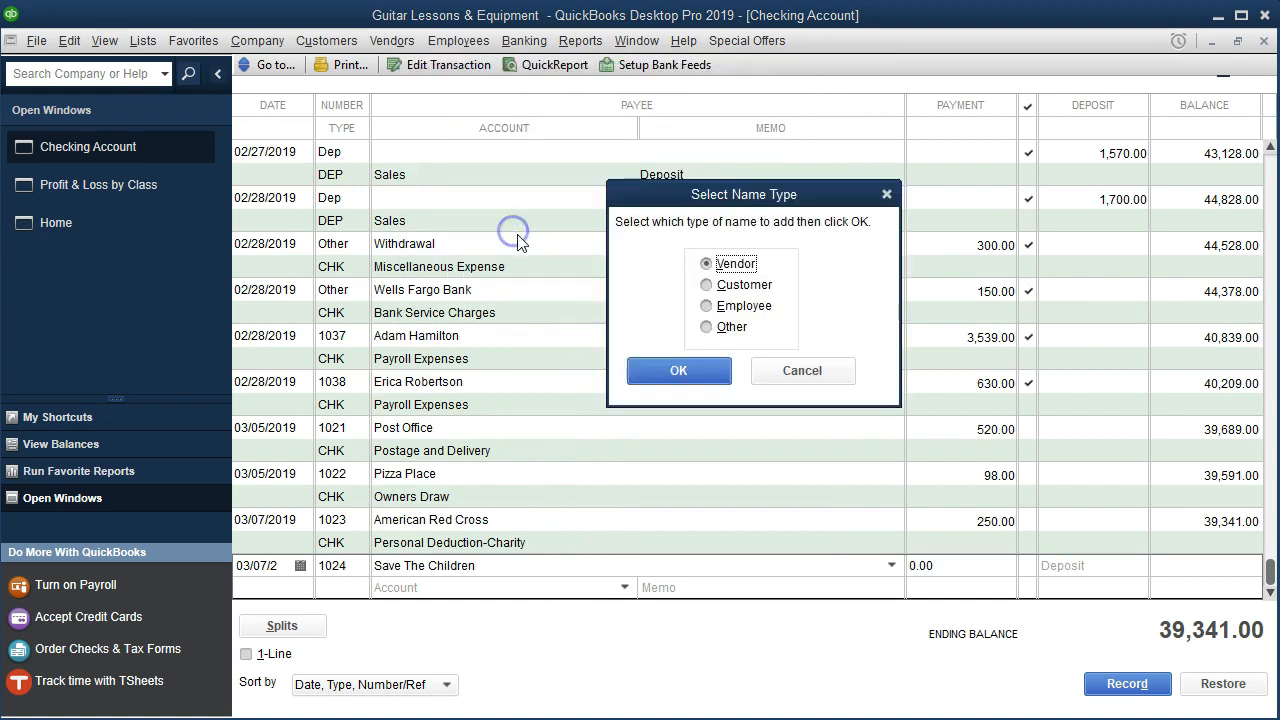
pyautogui.click(640, 366)
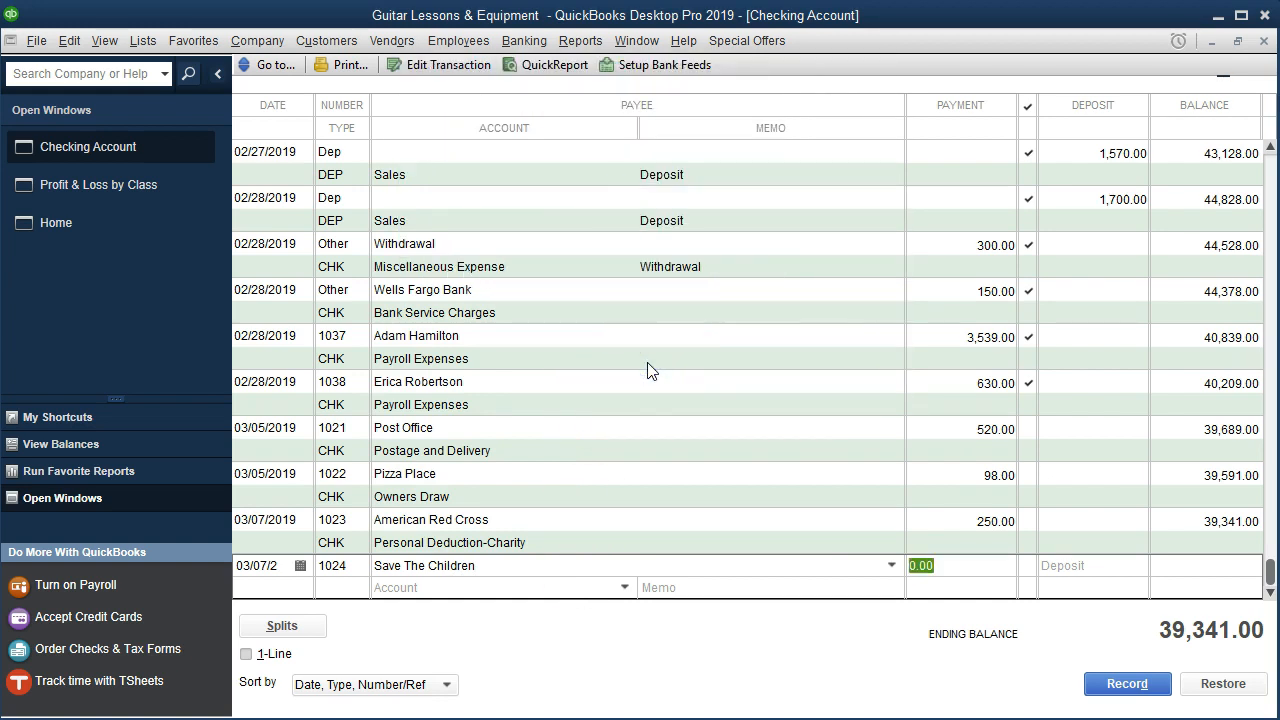
# - Set the Save The Children payment to 65 and assign it to the Personal Deduction-Charity account
pyautogui.write('65')
pyautogui.press('Tab')
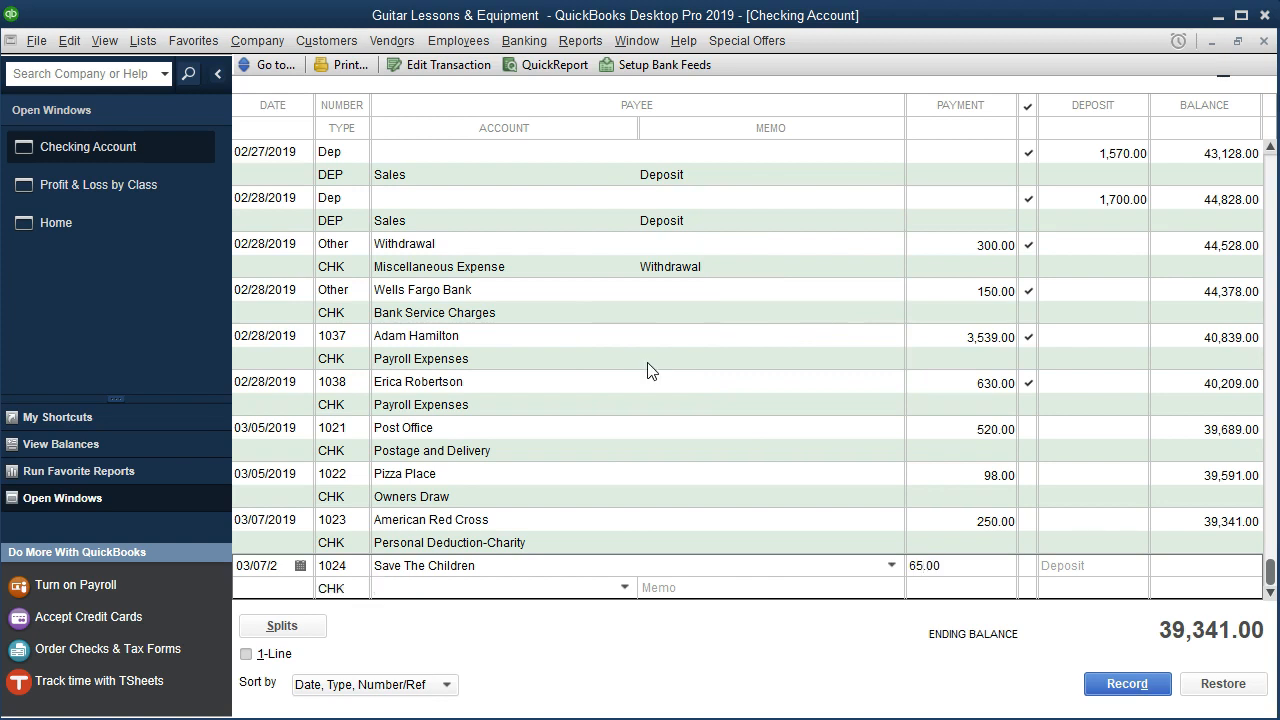
pyautogui.click(562, 606)
pyautogui.write('Personal Deduction-Charity')
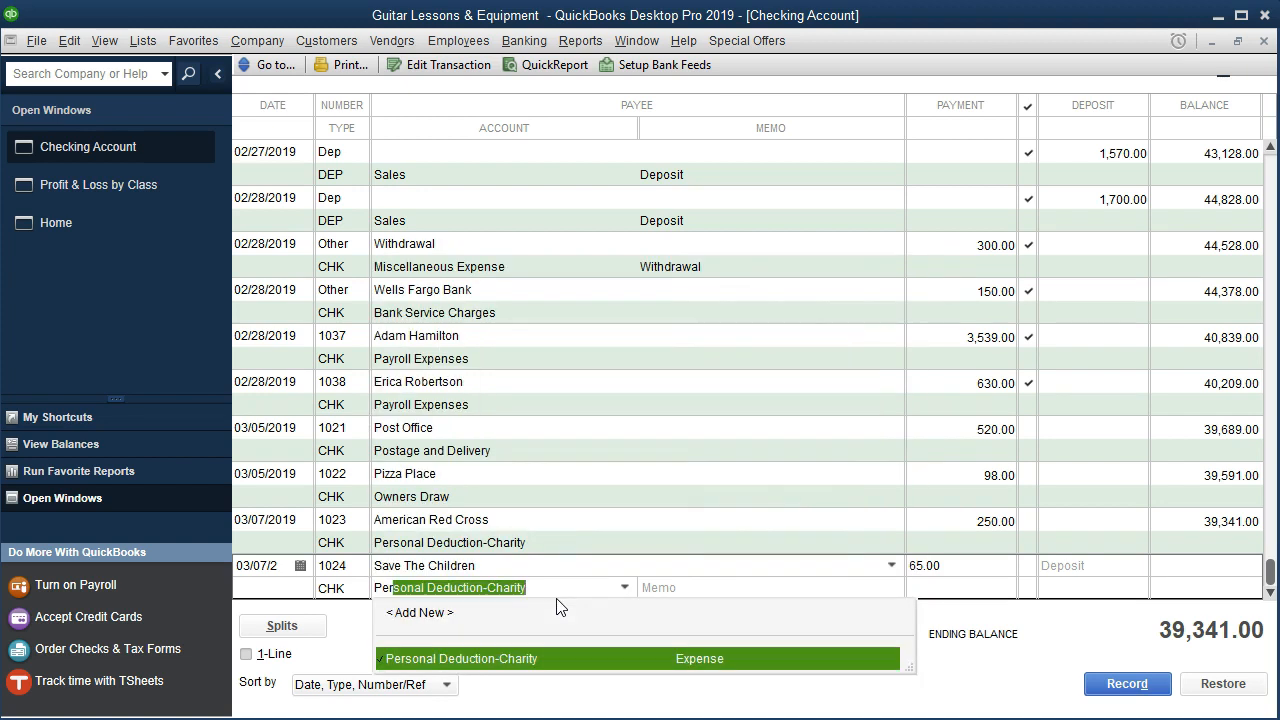
pyautogui.press('Tab')
pyautogui.click(575, 595)
pyautogui.click(680, 596)
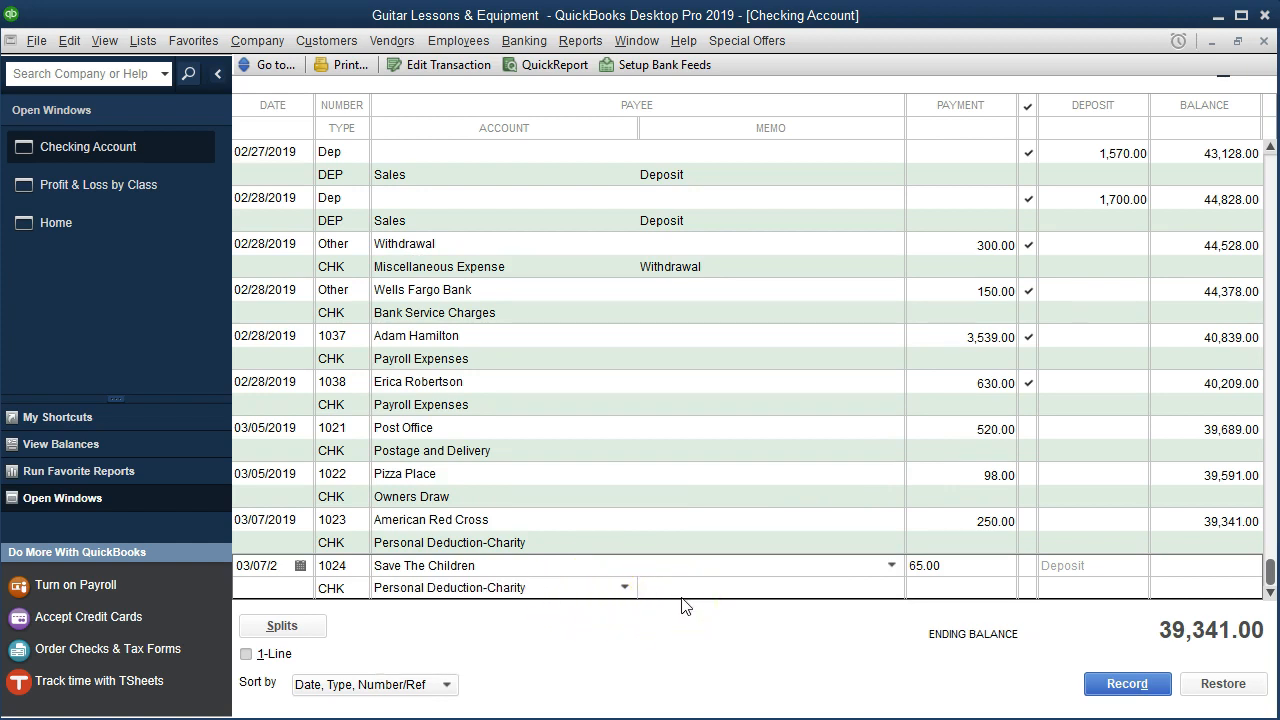
# - Open the 65 split details, leave the class empty, and record the check while keeping number 1024
pyautogui.click(320, 627)
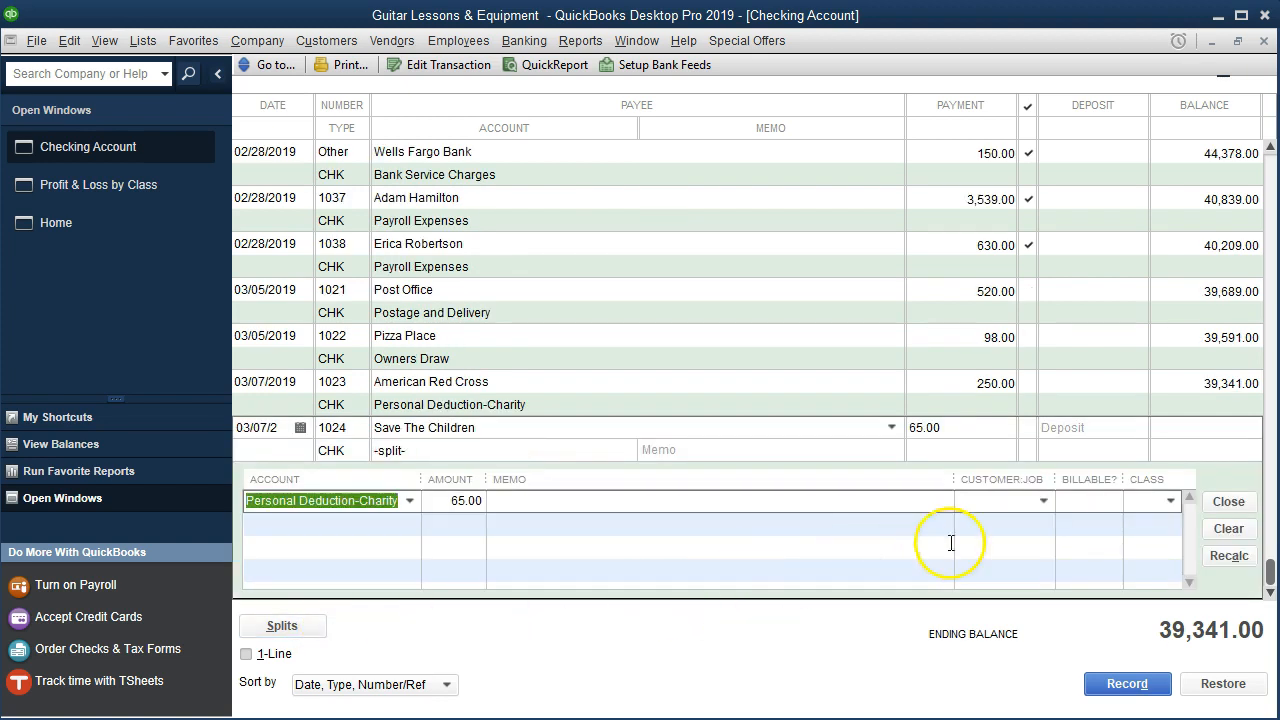
pyautogui.click(1170, 501)
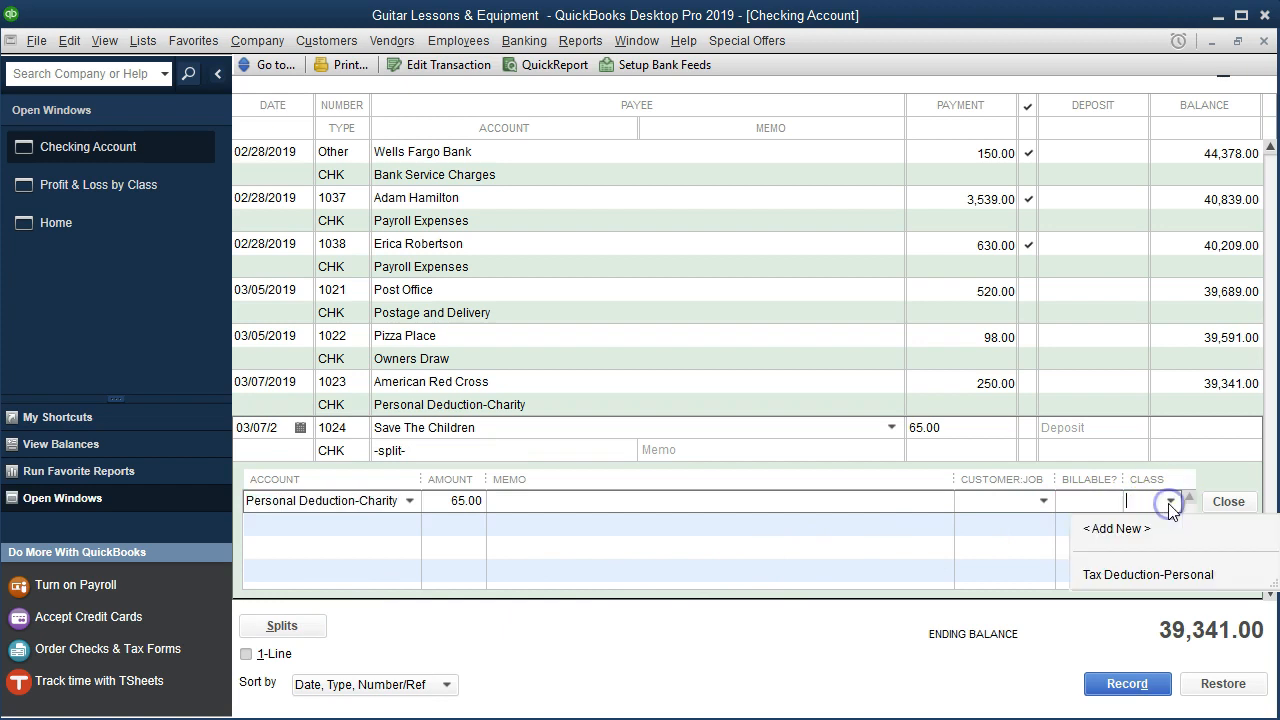
pyautogui.click(1118, 578)
pyautogui.click(897, 507)
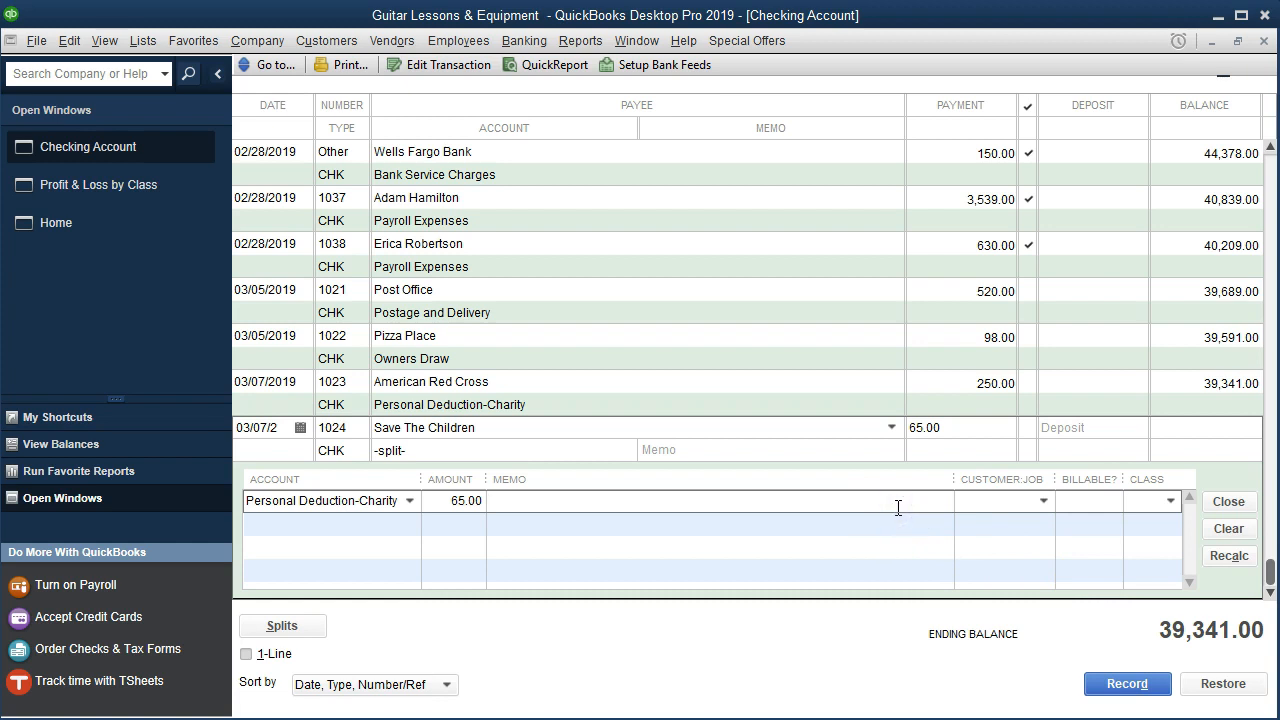
pyautogui.click(937, 508)
pyautogui.click(1051, 571)
pyautogui.click(1117, 684)
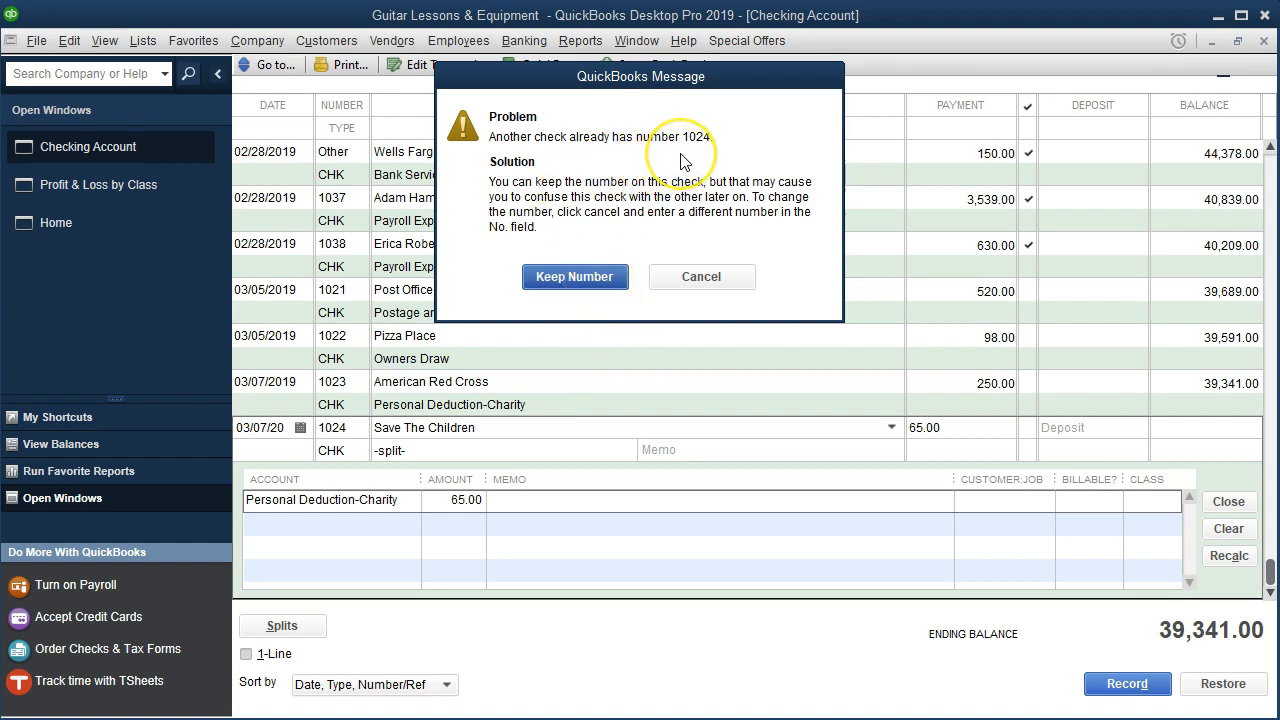
pyautogui.click(589, 278)
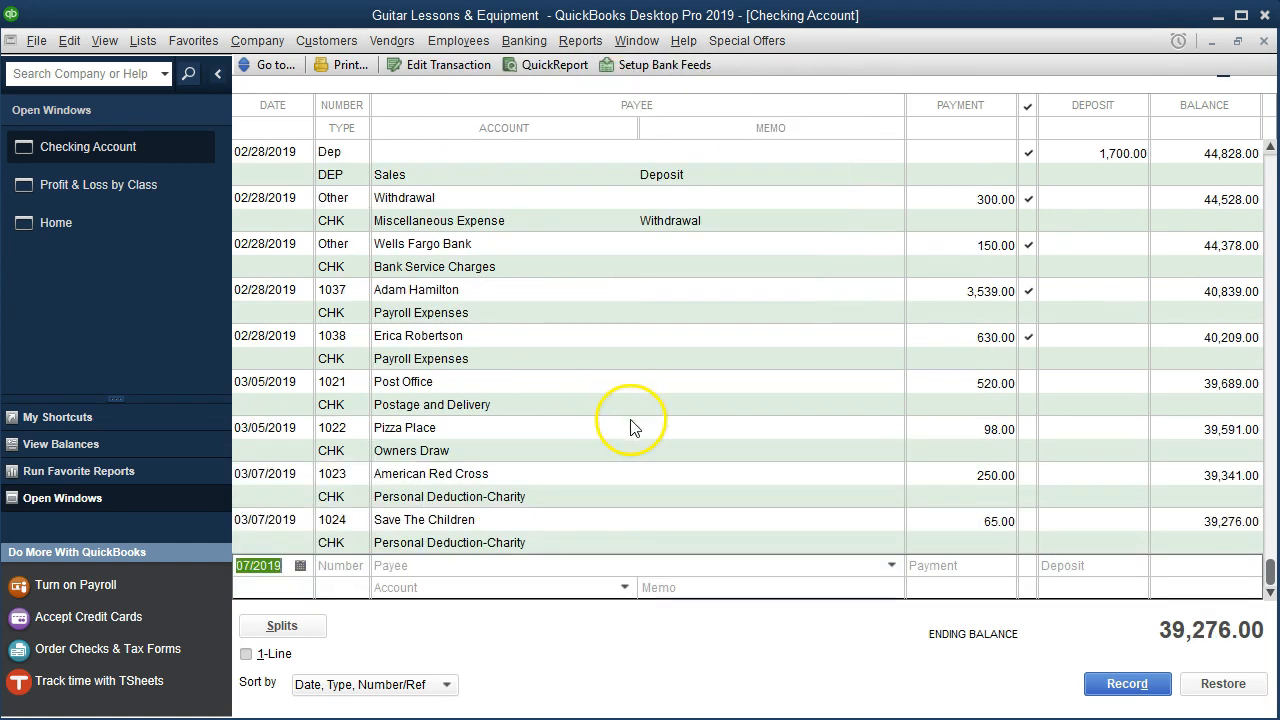
# - Return to the Profit & Loss by Class report and check the unclassified amount for Personal Deduction-Charity
pyautogui.click(140, 190)
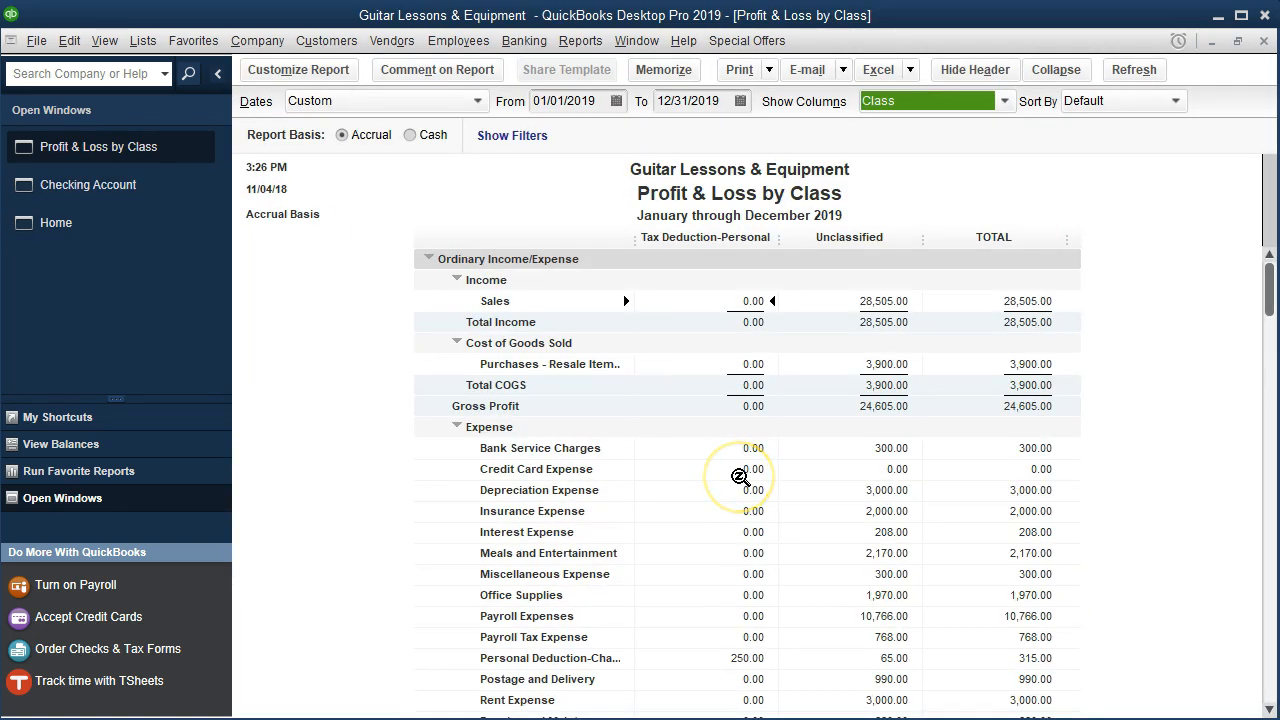
pyautogui.scroll(-1, 740, 477)
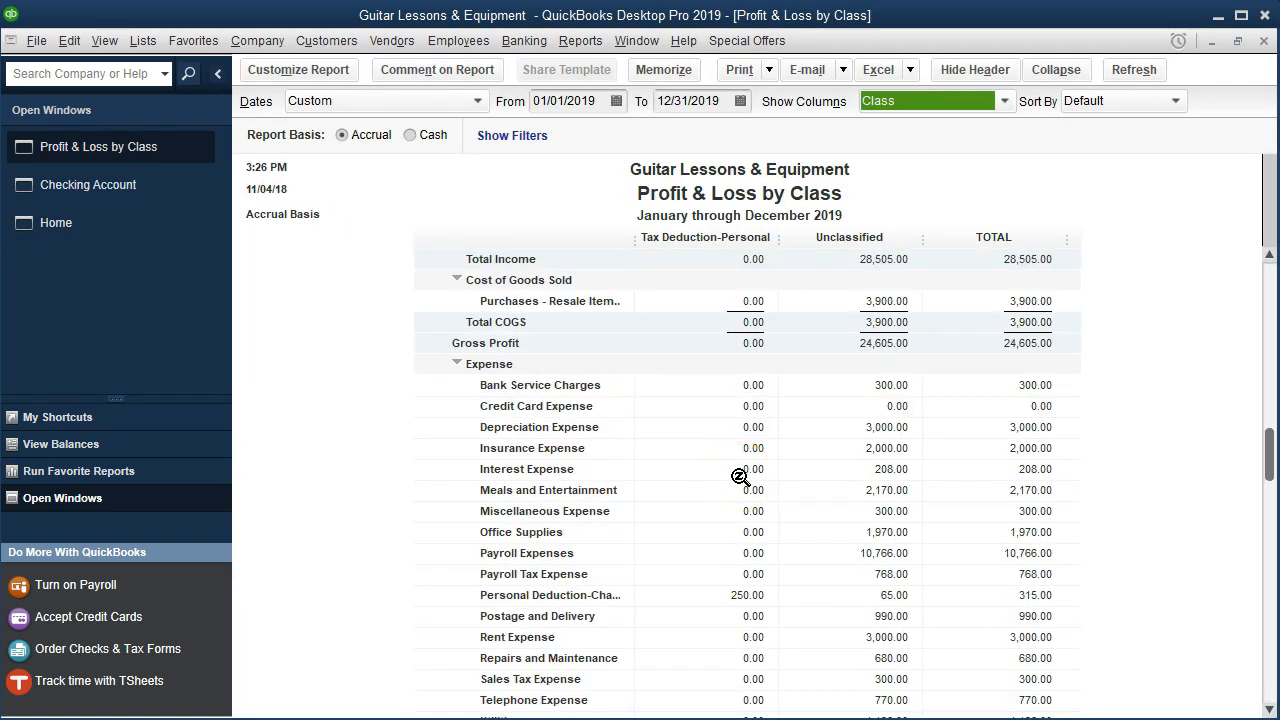
pyautogui.click(882, 594)
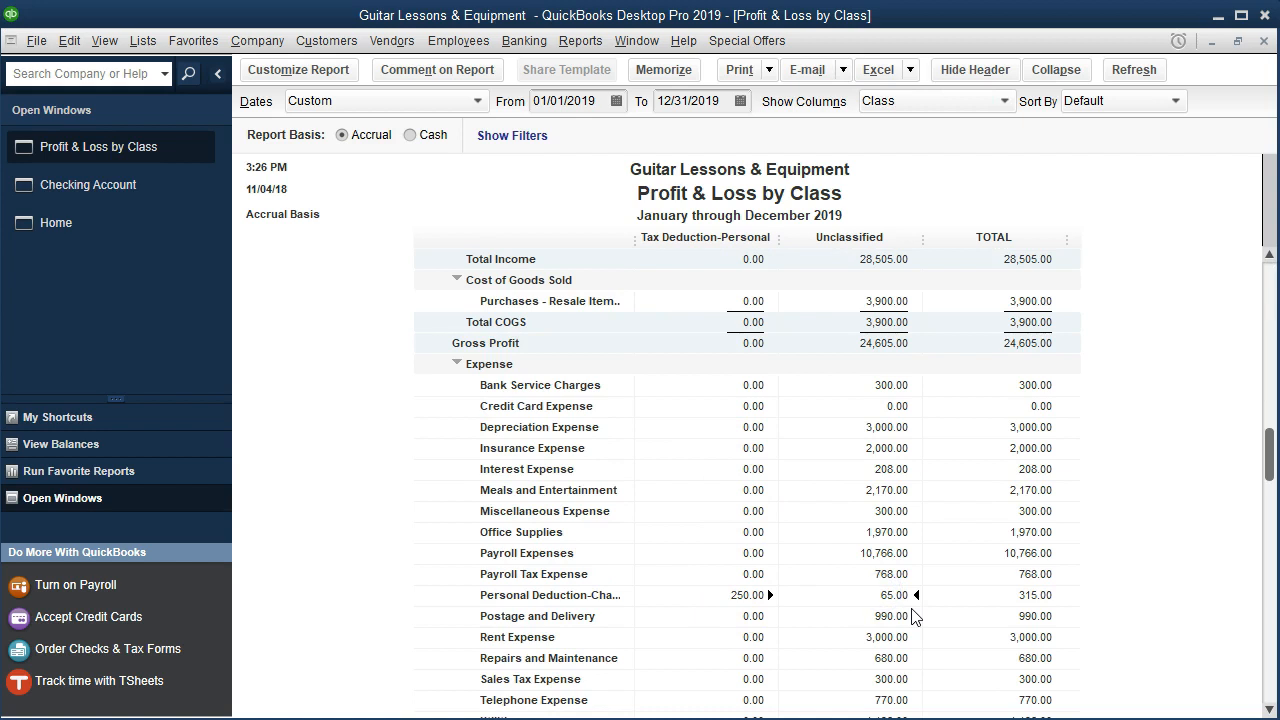
# - Drill down from the unclassified Personal Deduction-Charity amount to the Save The Children check, inspect its class, and return to the report
pyautogui.scroll(-1, 912, 610)
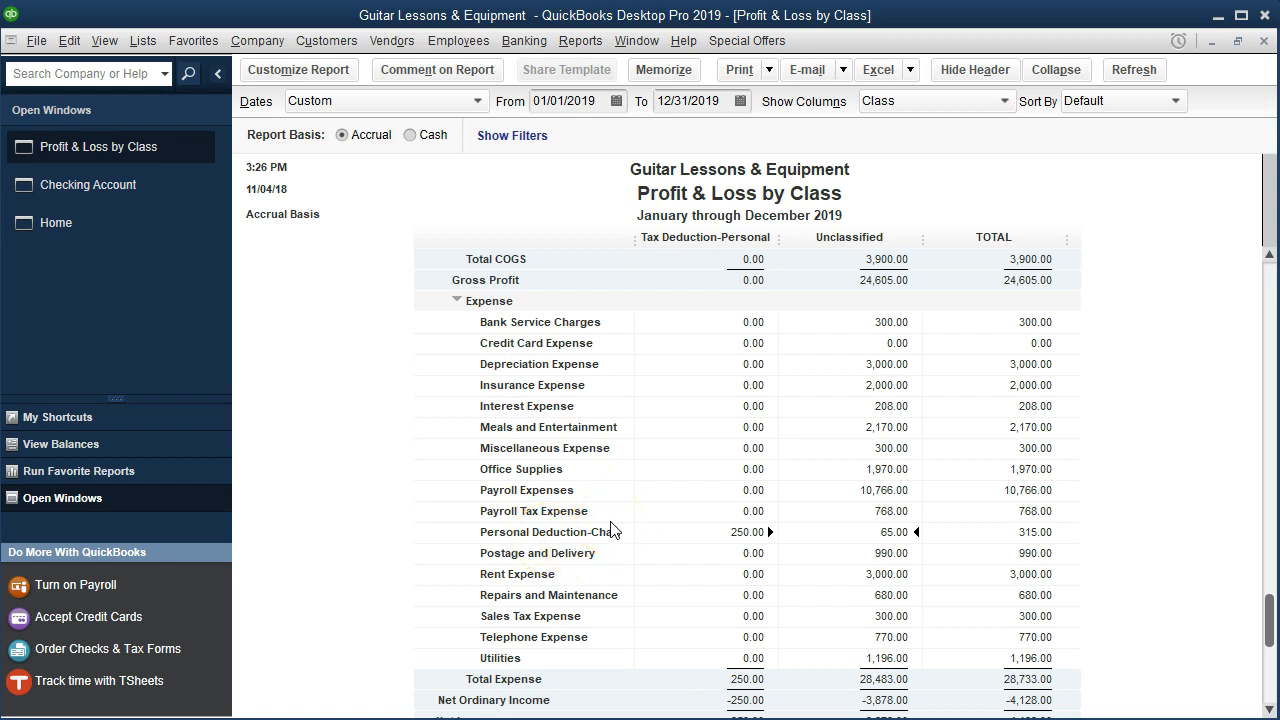
pyautogui.click(878, 533)
pyautogui.doubleClick(862, 540)
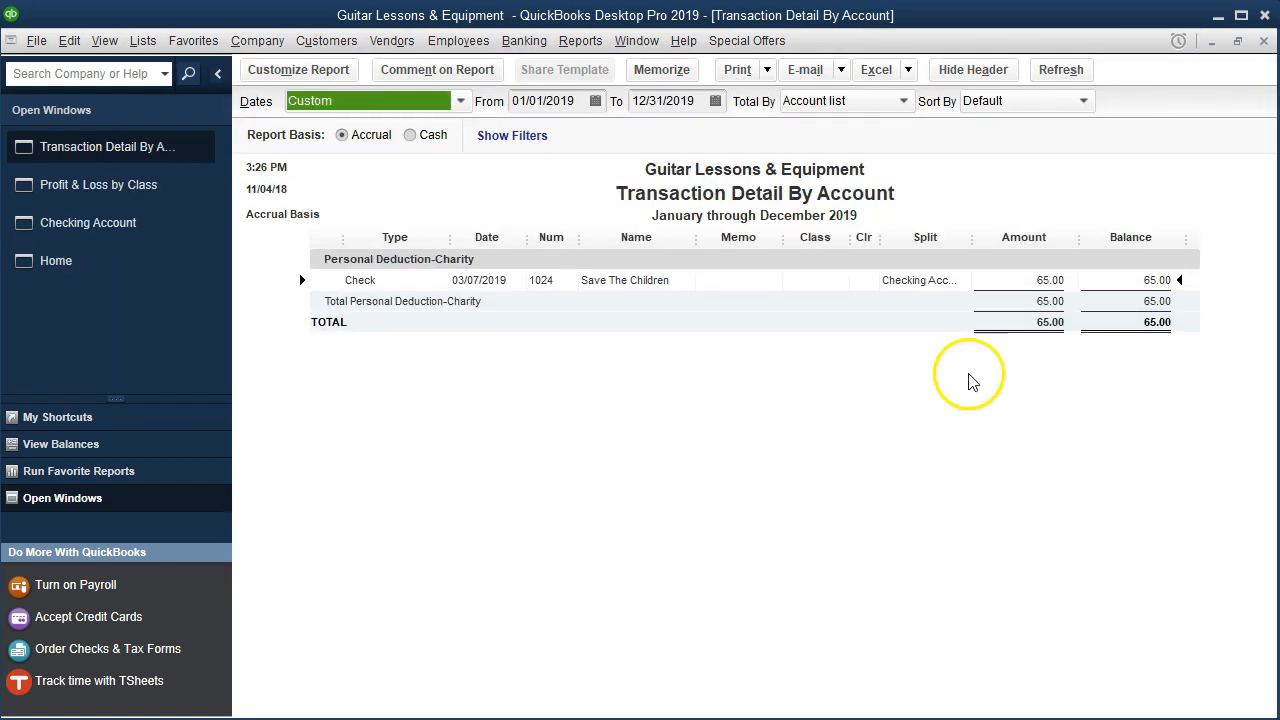
pyautogui.doubleClick(1006, 280)
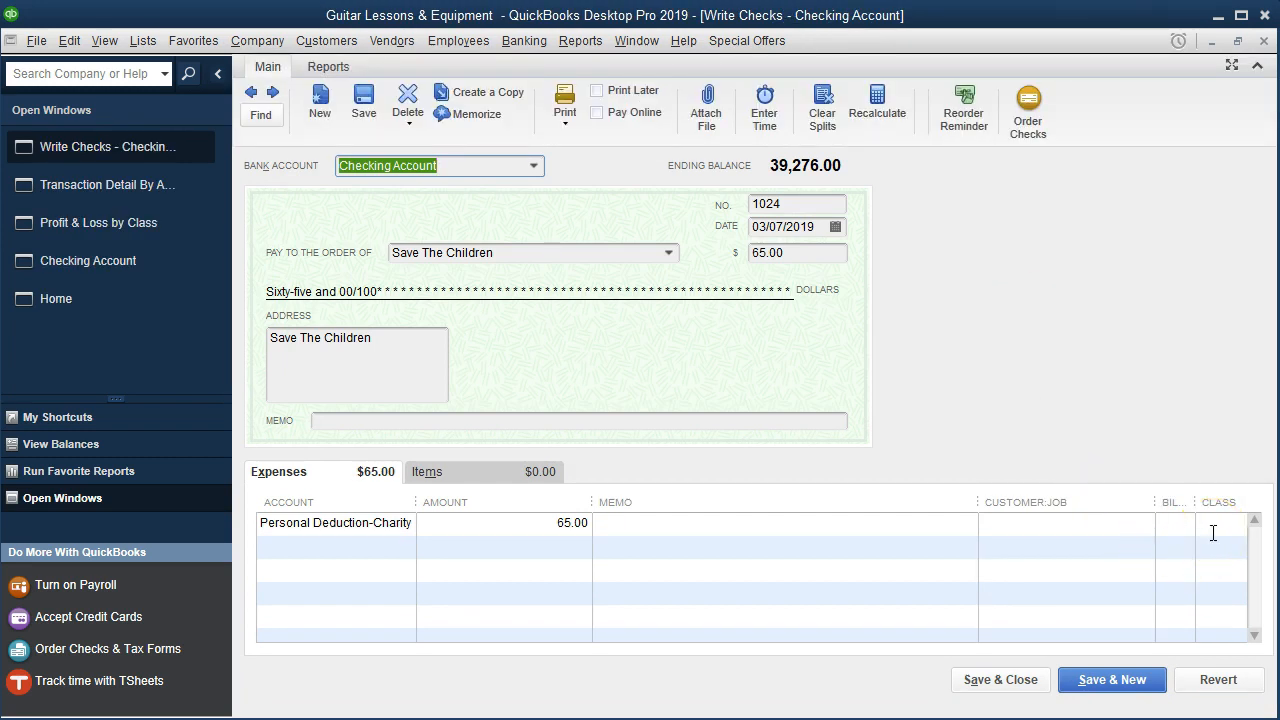
pyautogui.click(1265, 42)
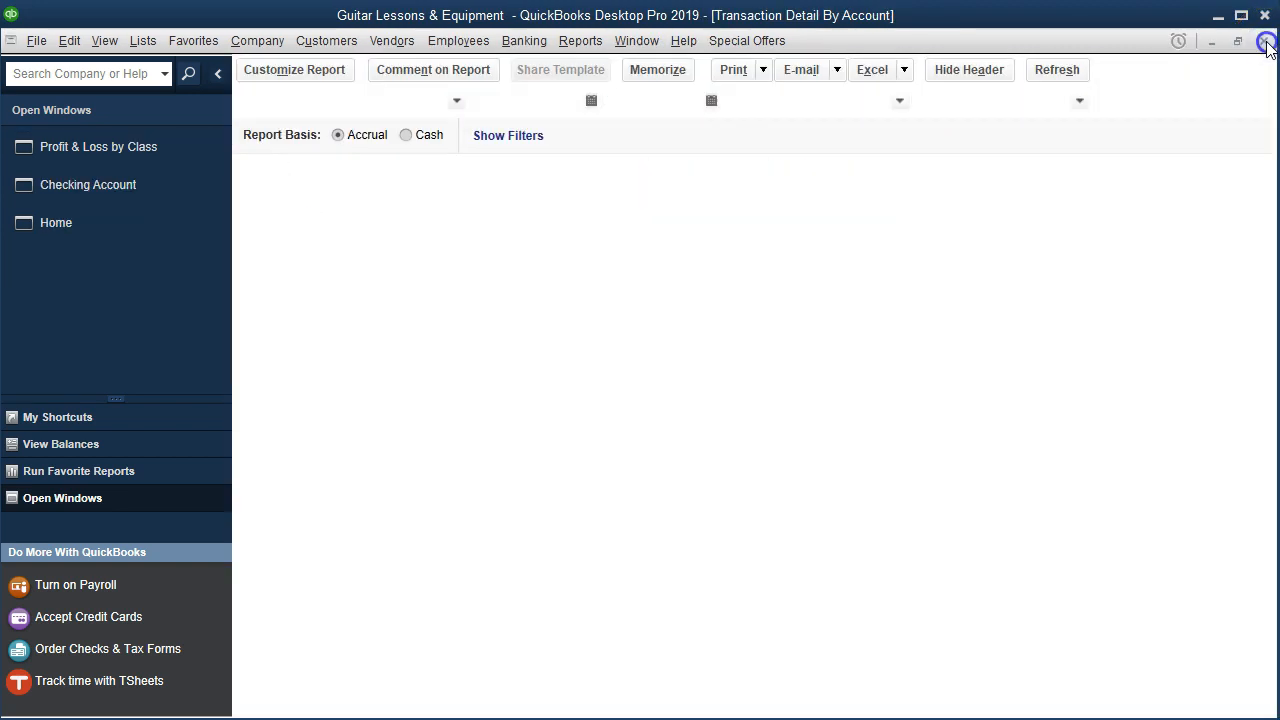
pyautogui.click(1265, 42)
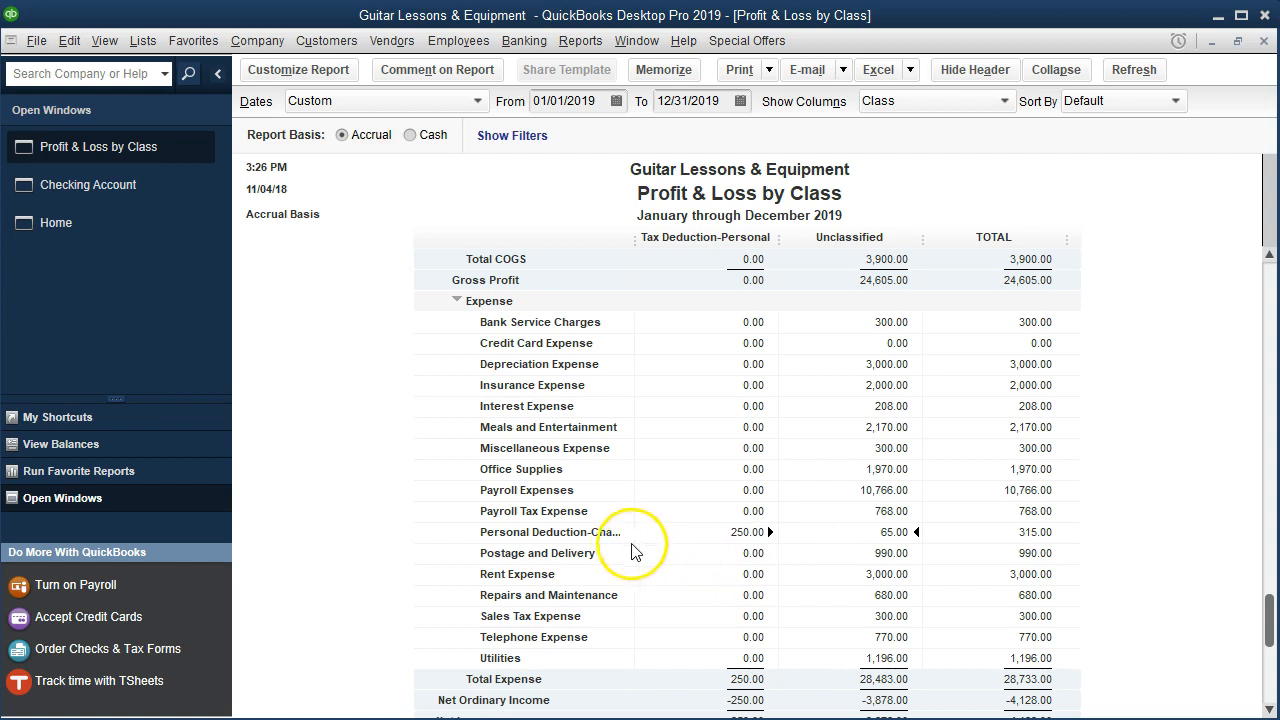
# - Reopen the Save The Children check from the unclassified charity amount, assign class Tax Deduction-Personal, record the change, and return to the report
pyautogui.scroll(-1, 808, 577)
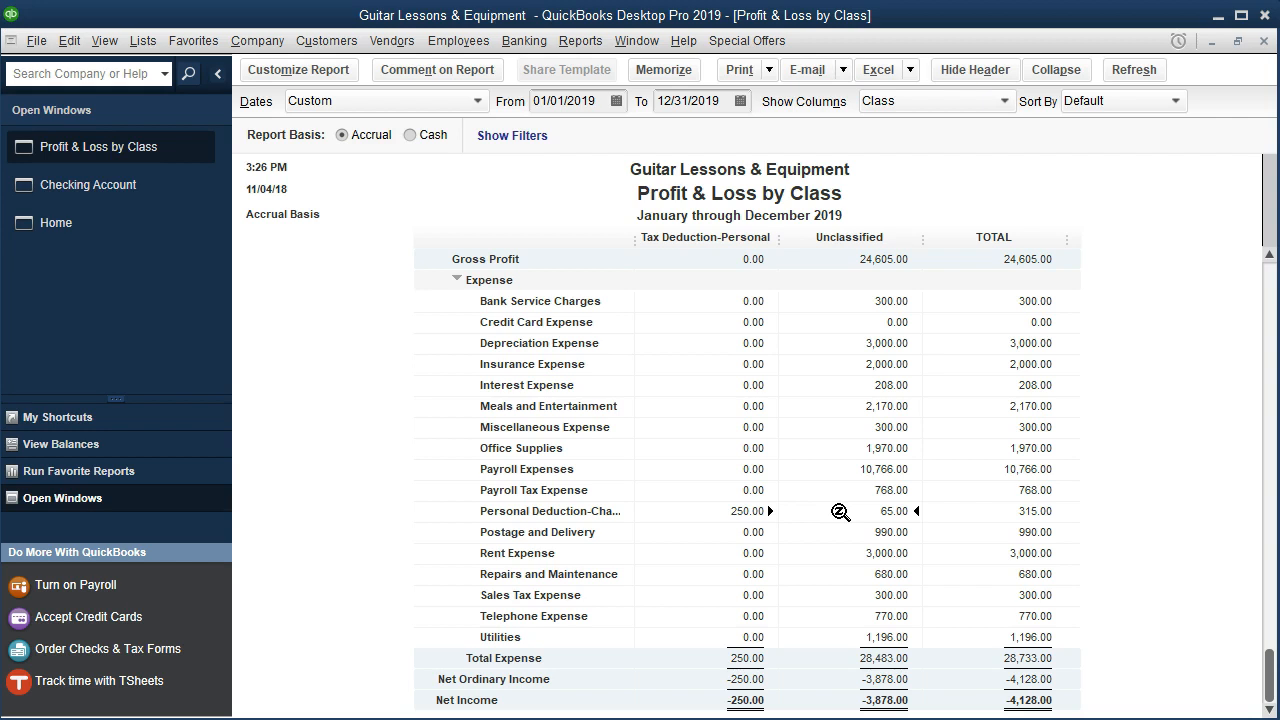
pyautogui.doubleClick(840, 512)
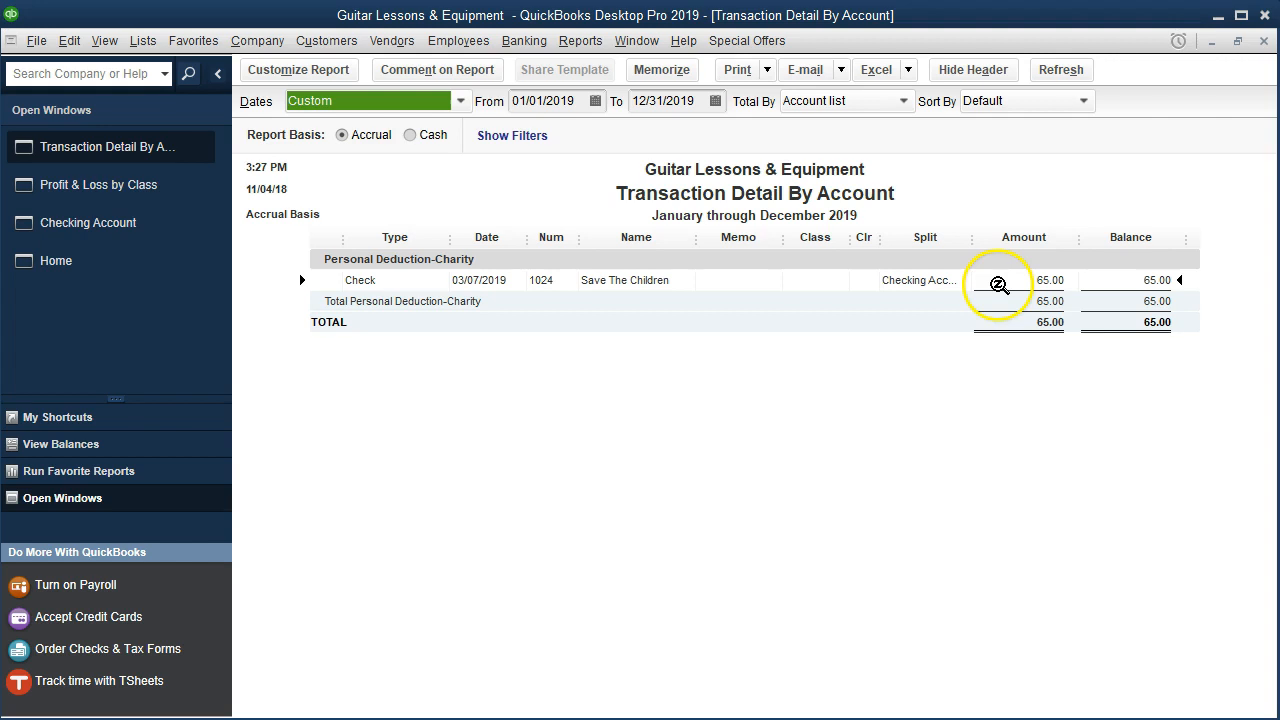
pyautogui.doubleClick(998, 283)
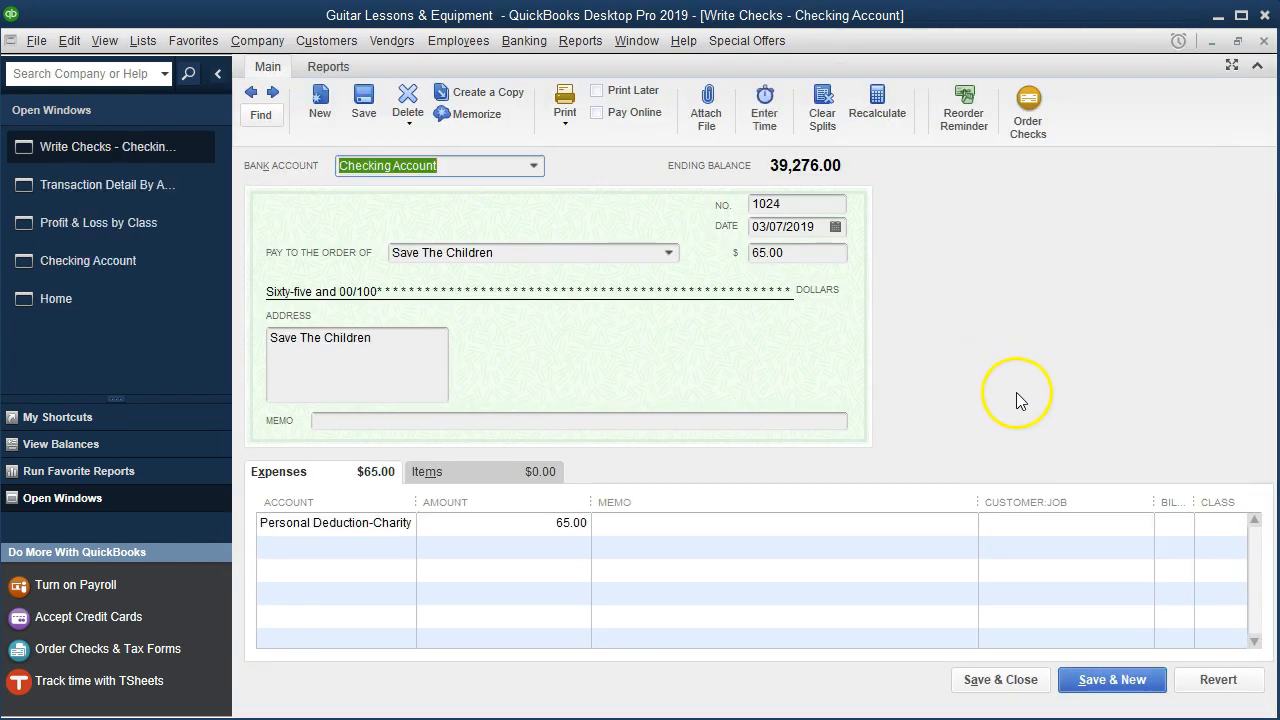
pyautogui.click(1212, 522)
pyautogui.click(1237, 524)
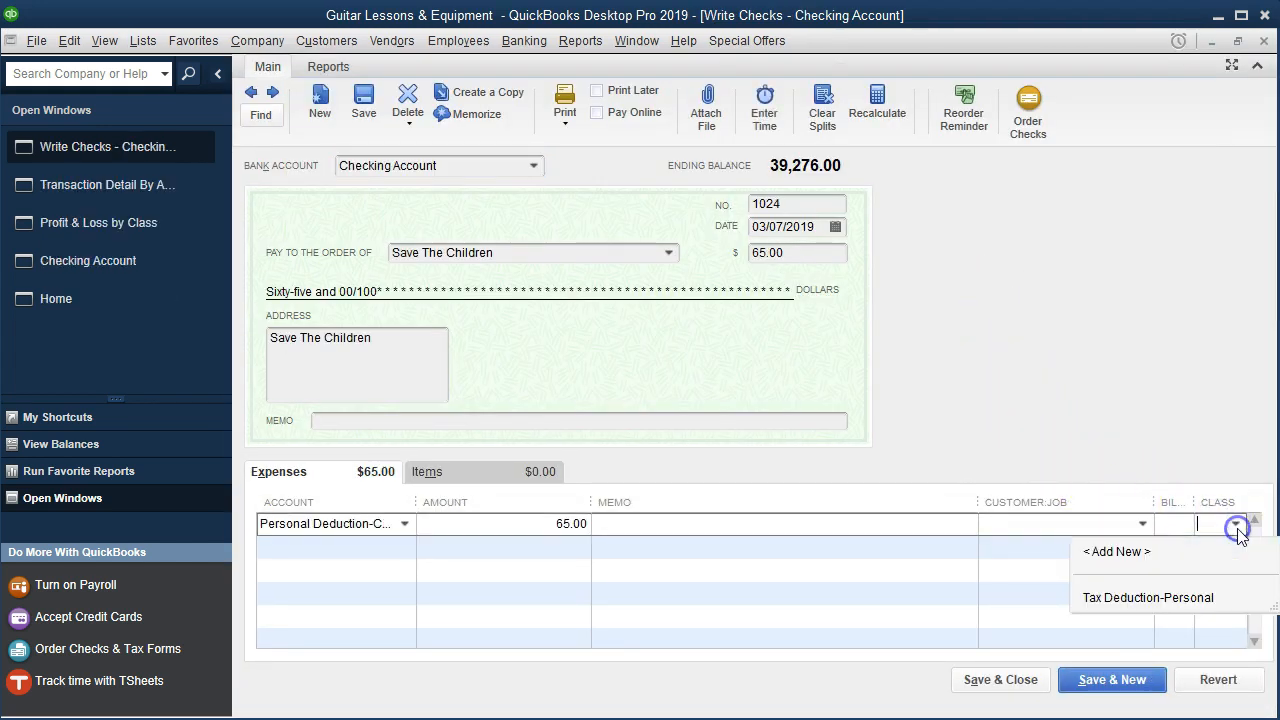
pyautogui.click(1166, 600)
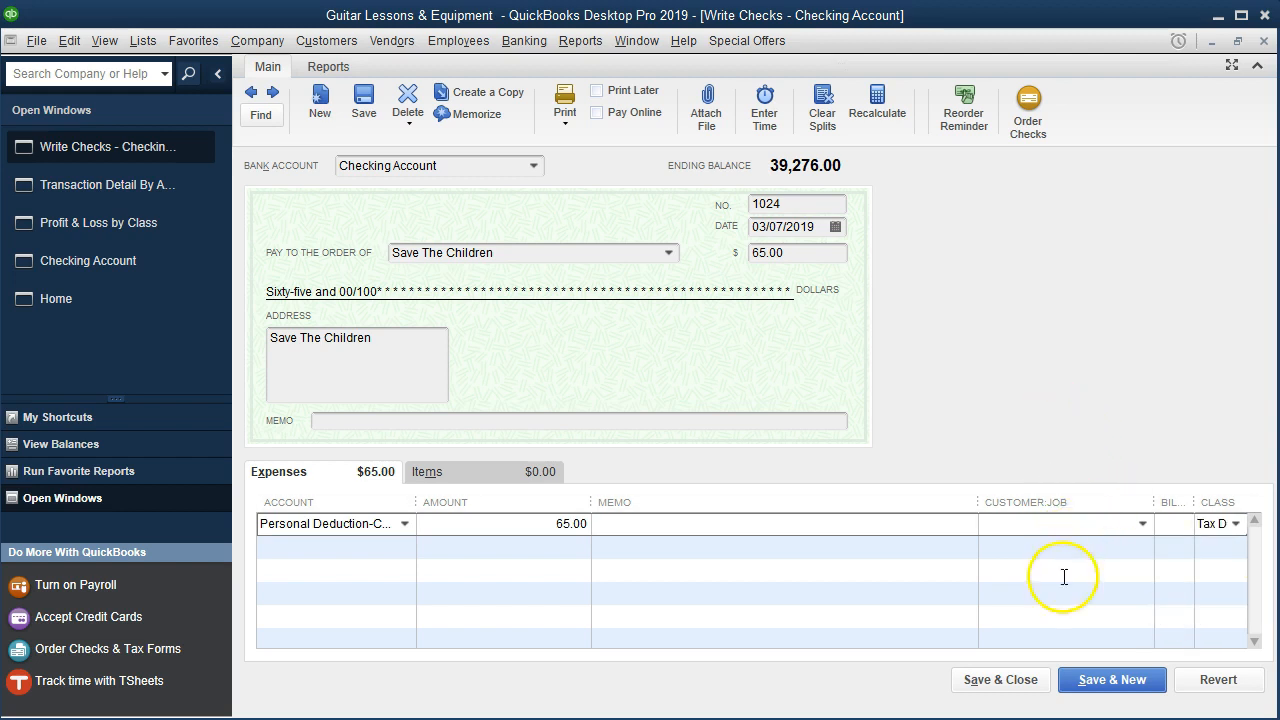
pyautogui.click(1000, 679)
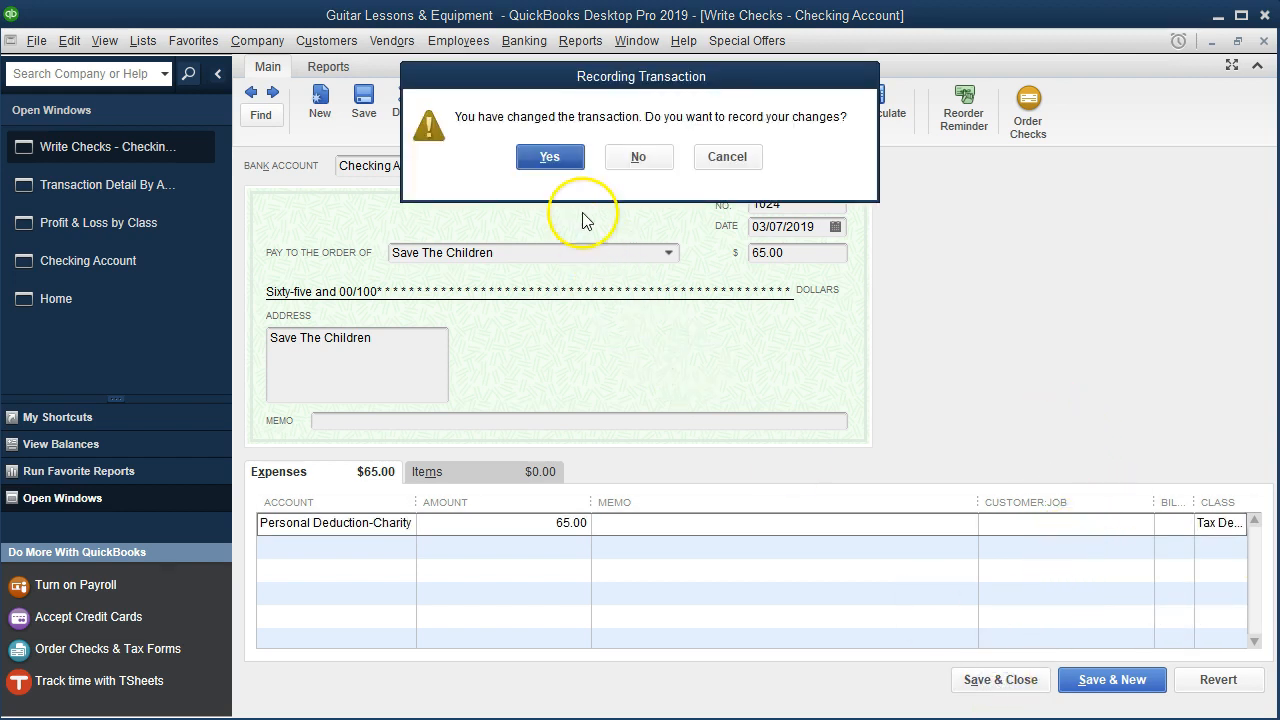
pyautogui.click(549, 157)
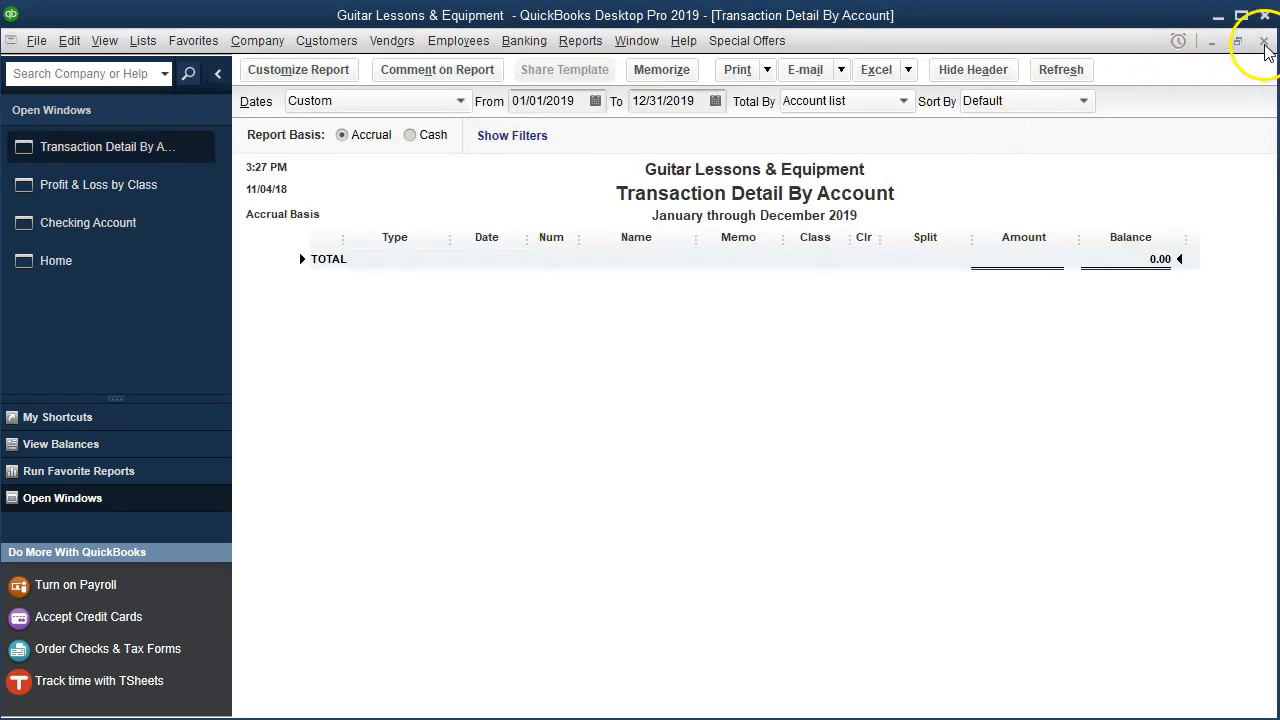
pyautogui.click(1264, 43)
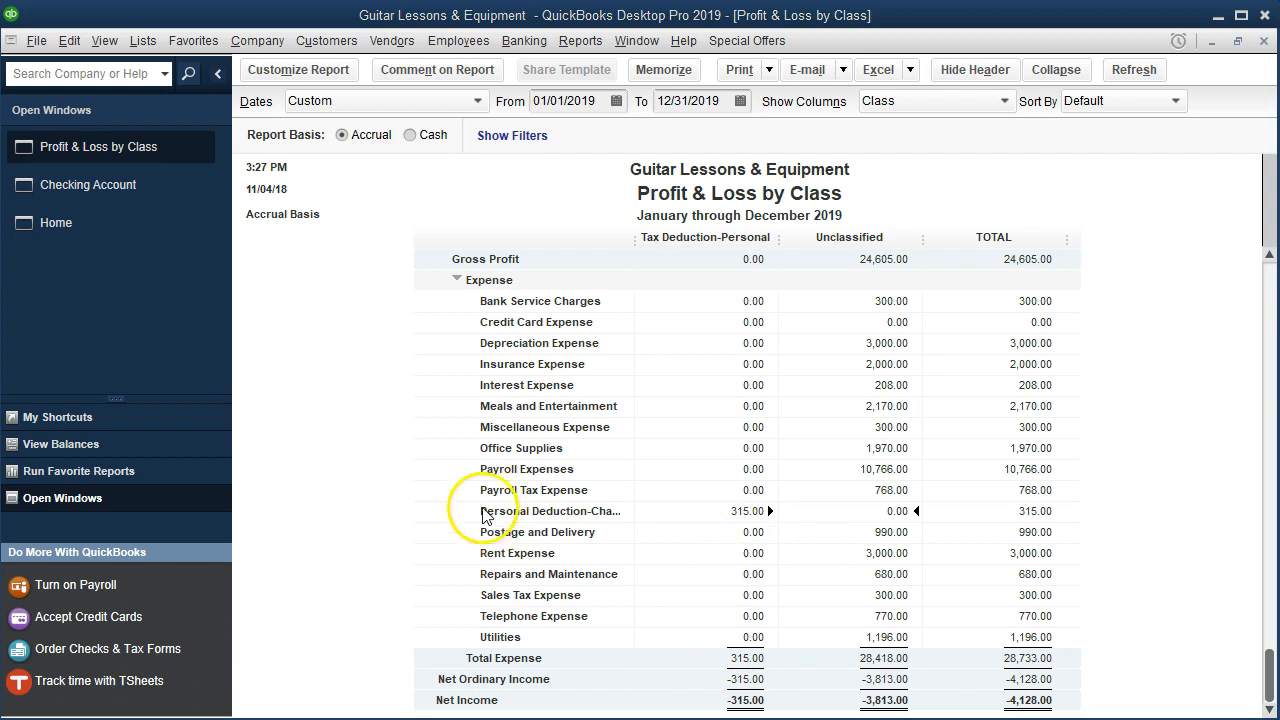
# - In the checking register, inspect check 1024's split details and its full check form, widening the Class column to read the class
pyautogui.click(118, 186)
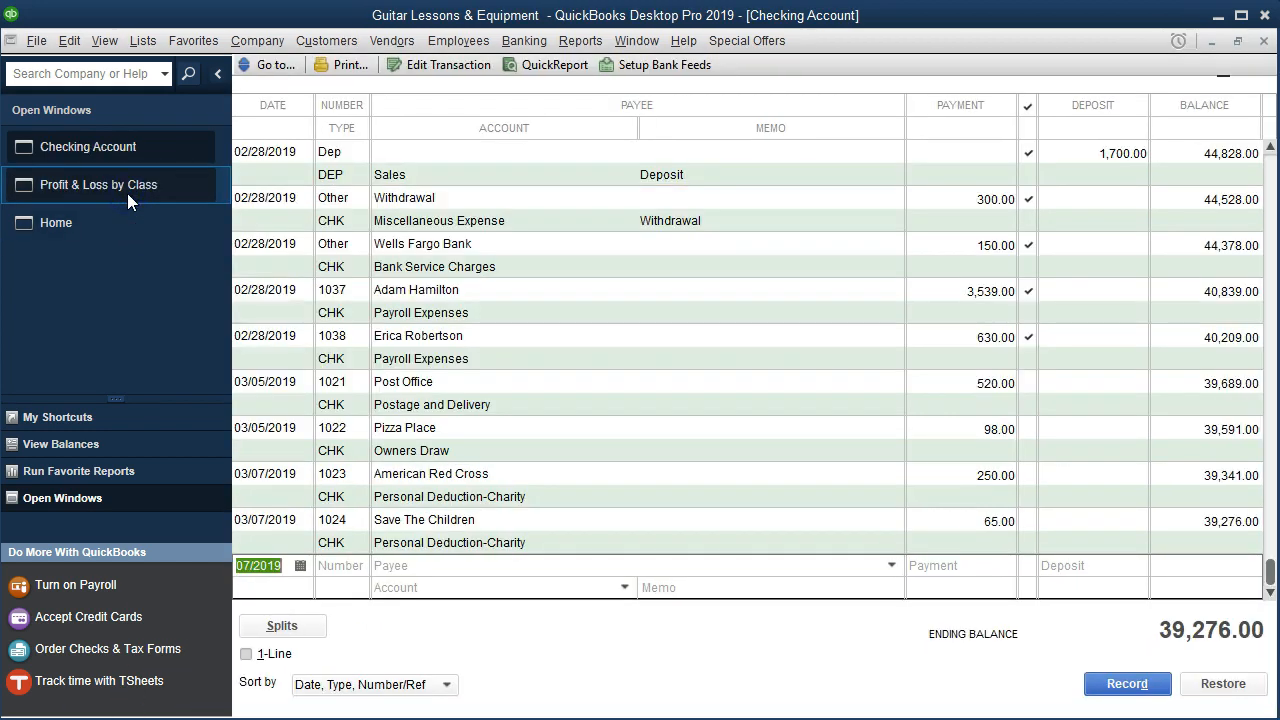
pyautogui.click(560, 542)
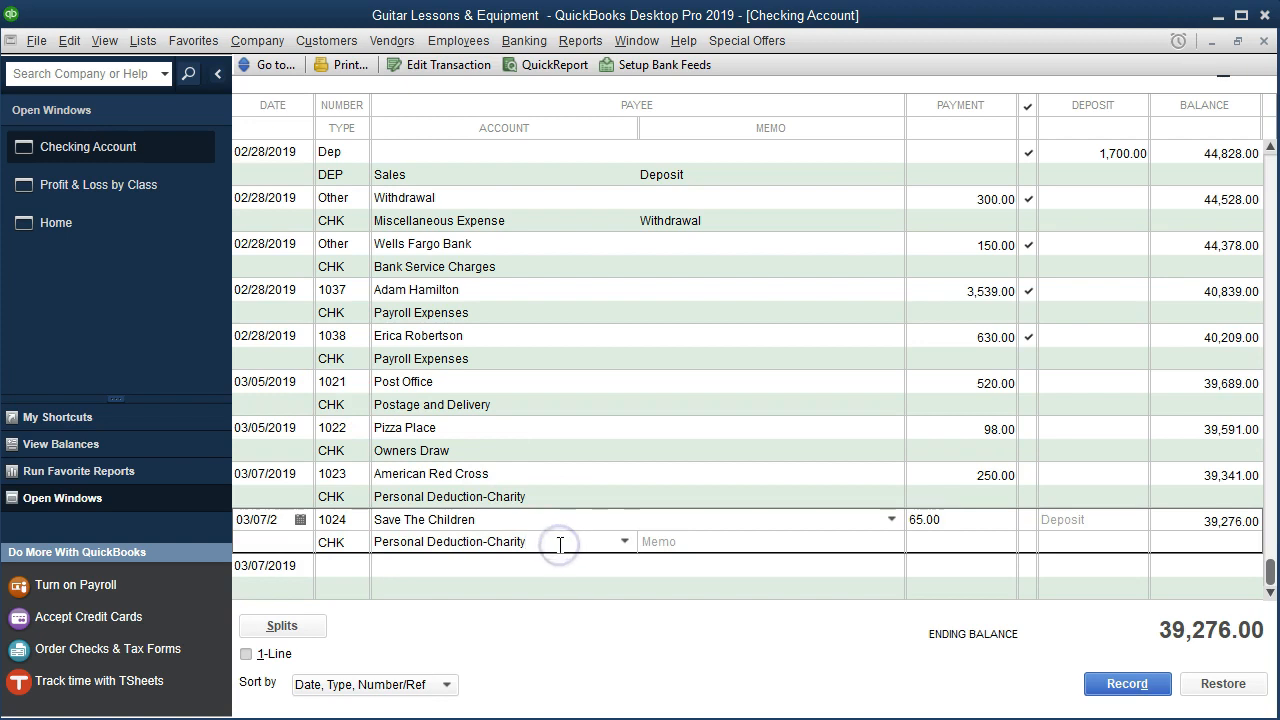
pyautogui.click(320, 628)
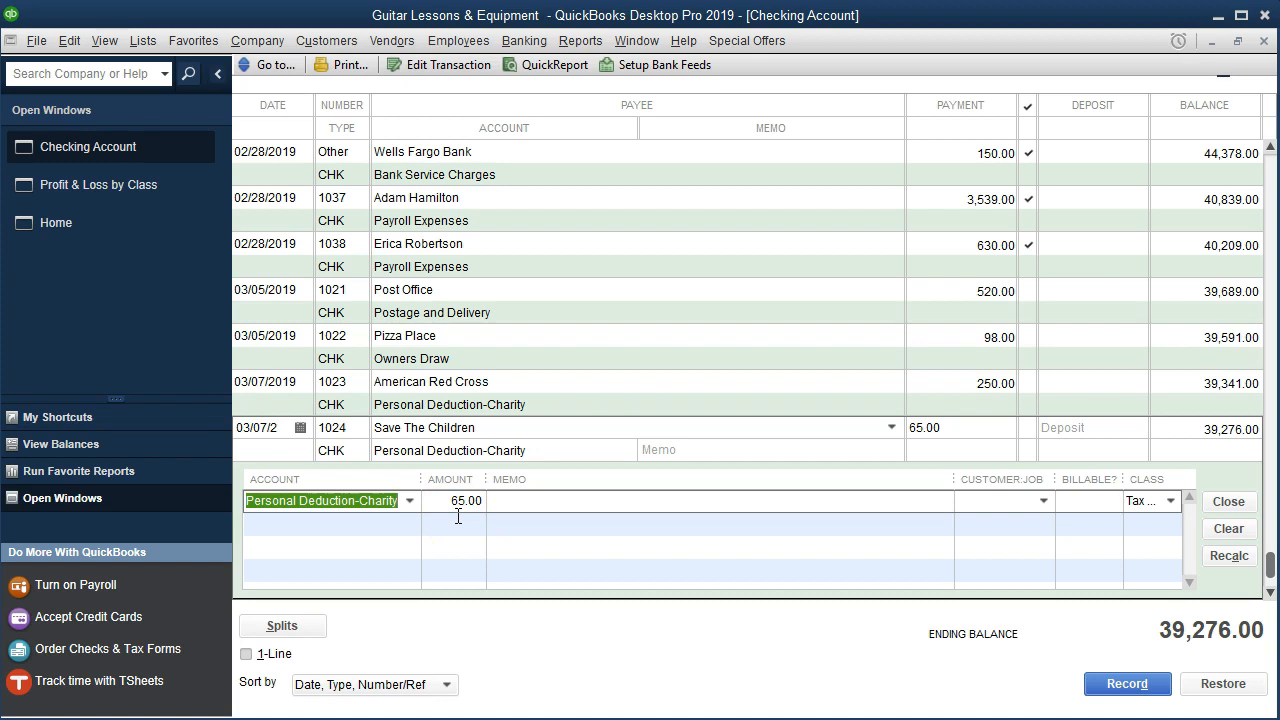
pyautogui.doubleClick(344, 456)
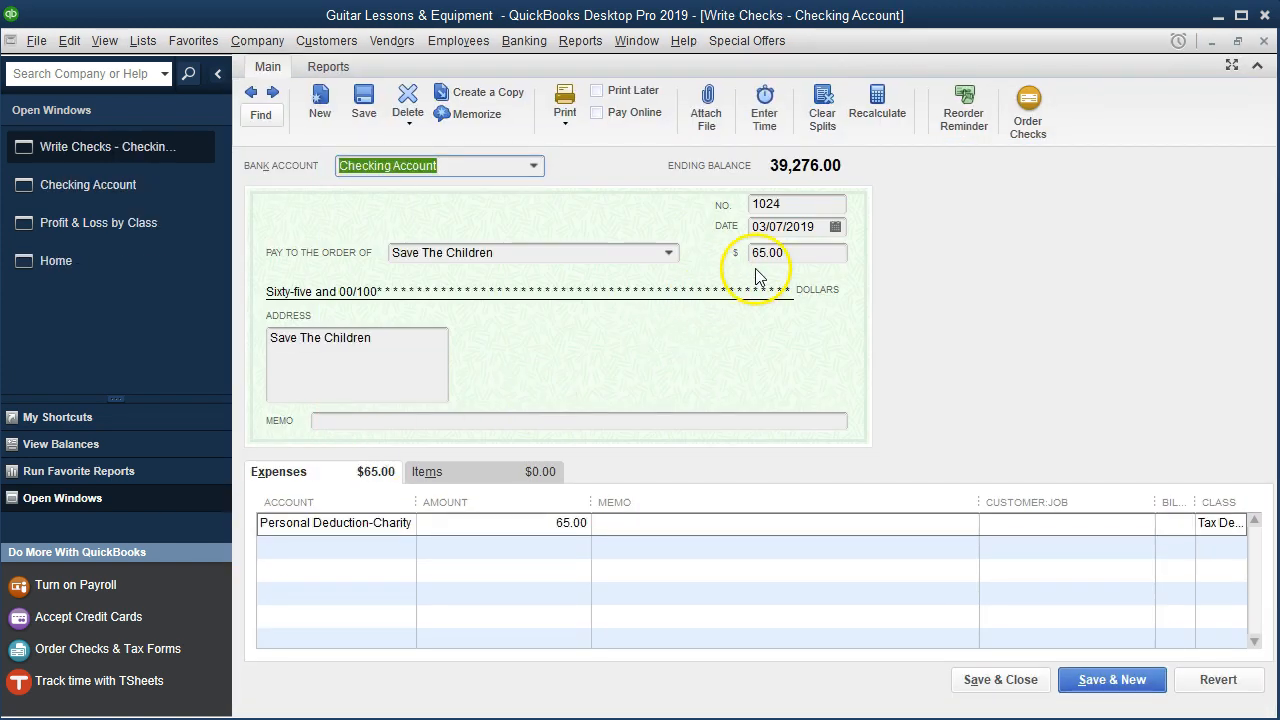
pyautogui.moveTo(1188, 502); pyautogui.dragTo(1057, 500)
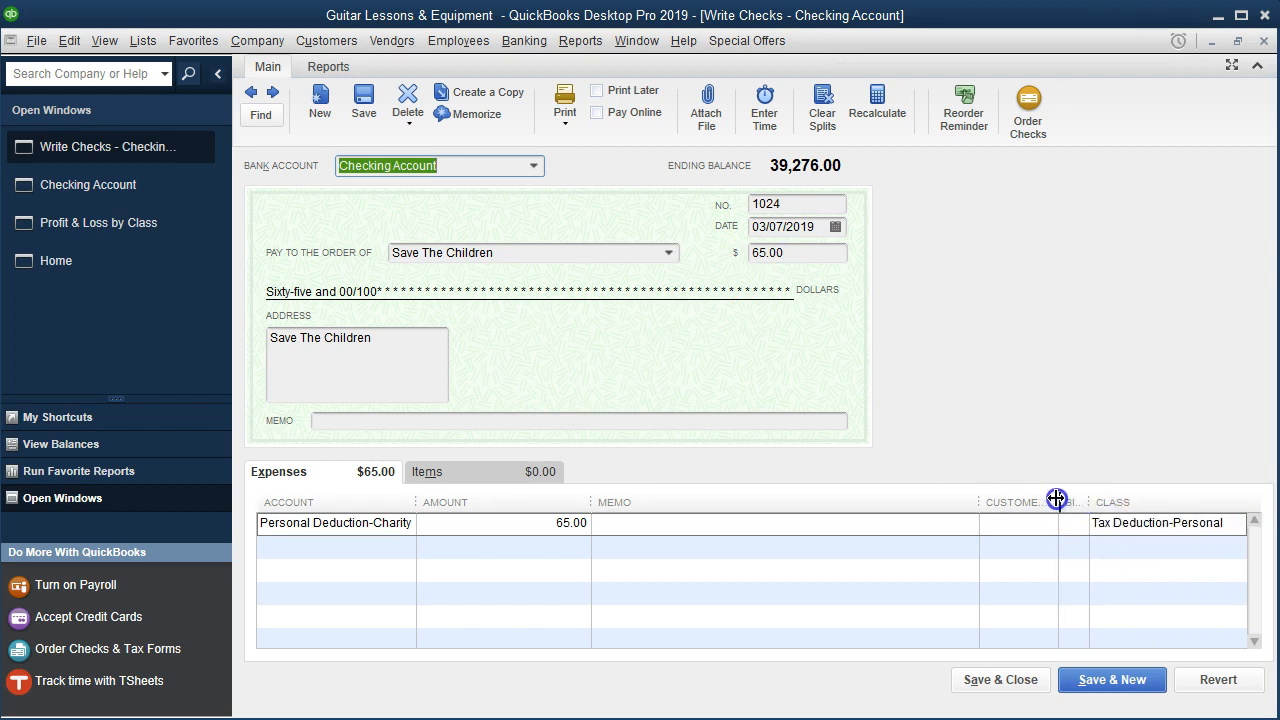
pyautogui.click(1263, 41)
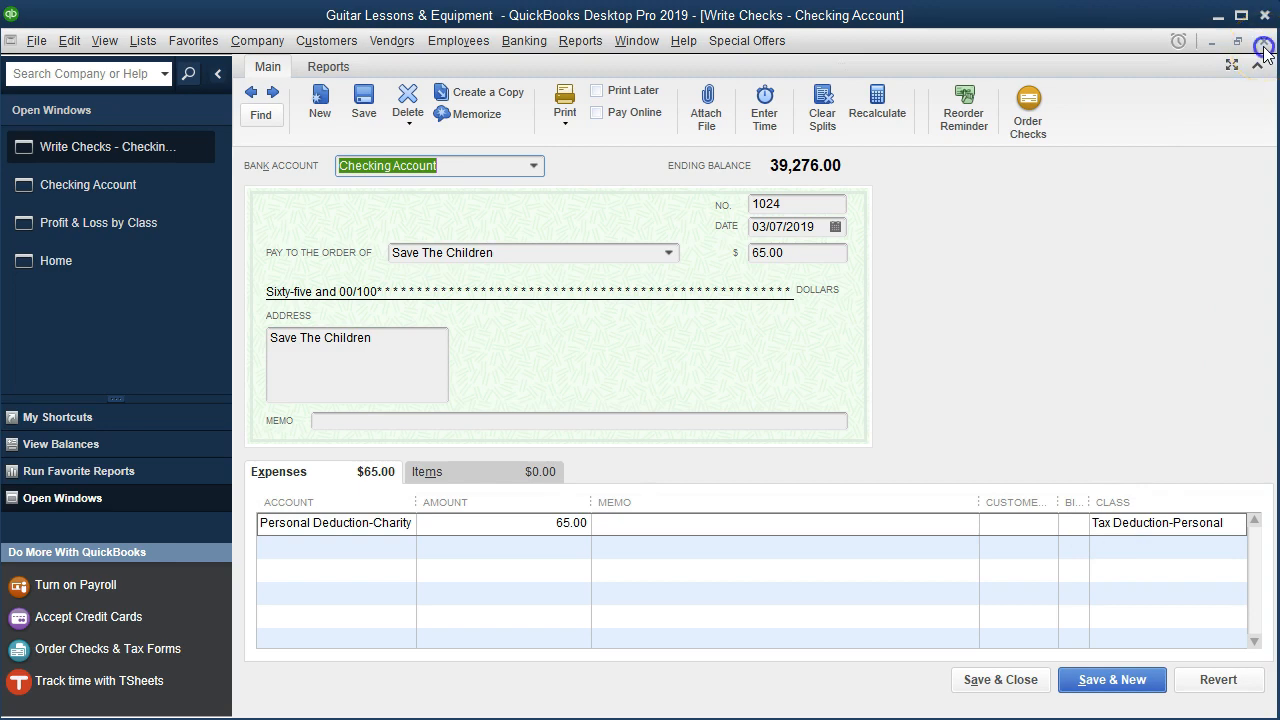
# - Switch to the March bank statement in Acrobat Reader and highlight the 3/7 check 1024 Save the Children row, including its amount
pyautogui.hotkey('alt', 'Tab')
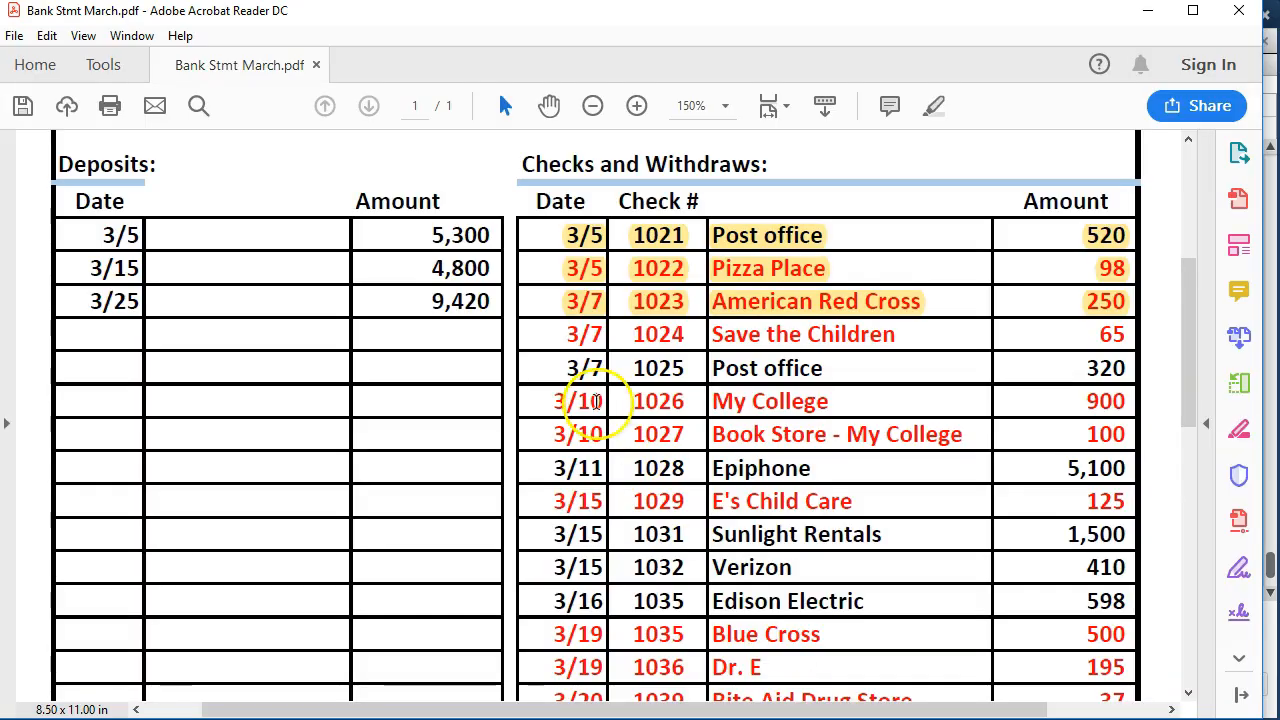
pyautogui.moveTo(545, 336); pyautogui.dragTo(1105, 337)
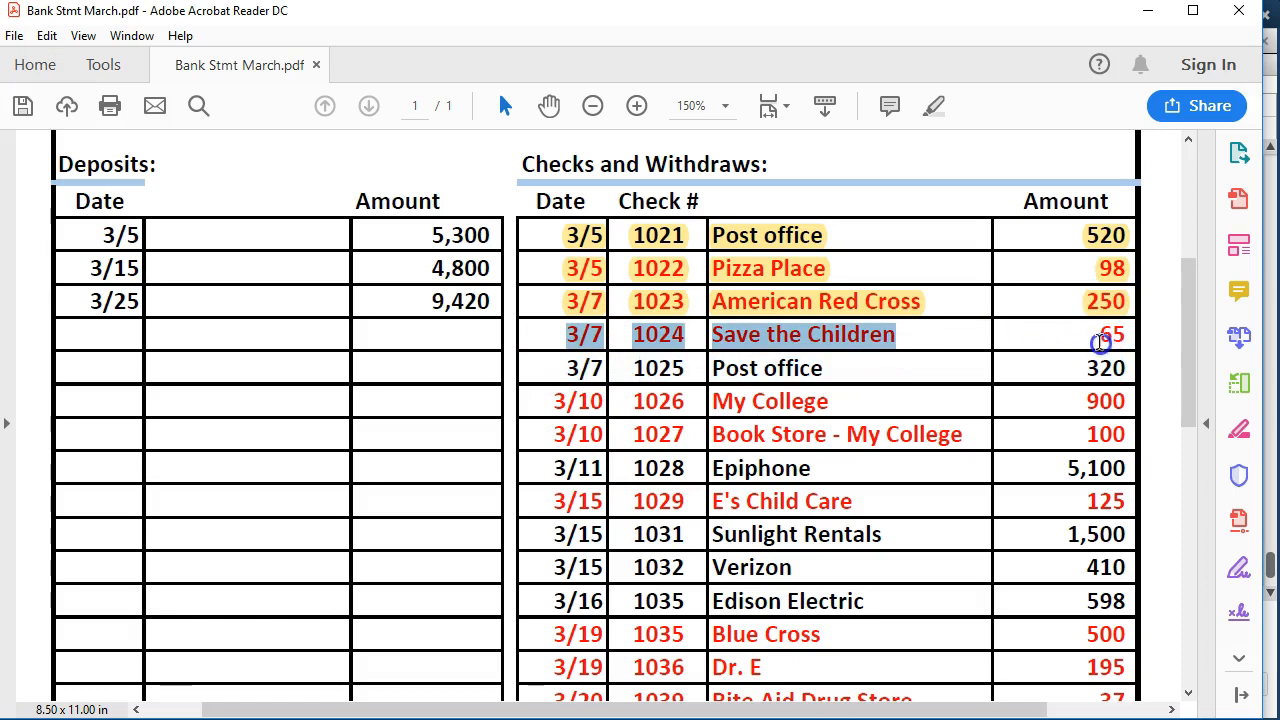
pyautogui.rightClick(834, 339)
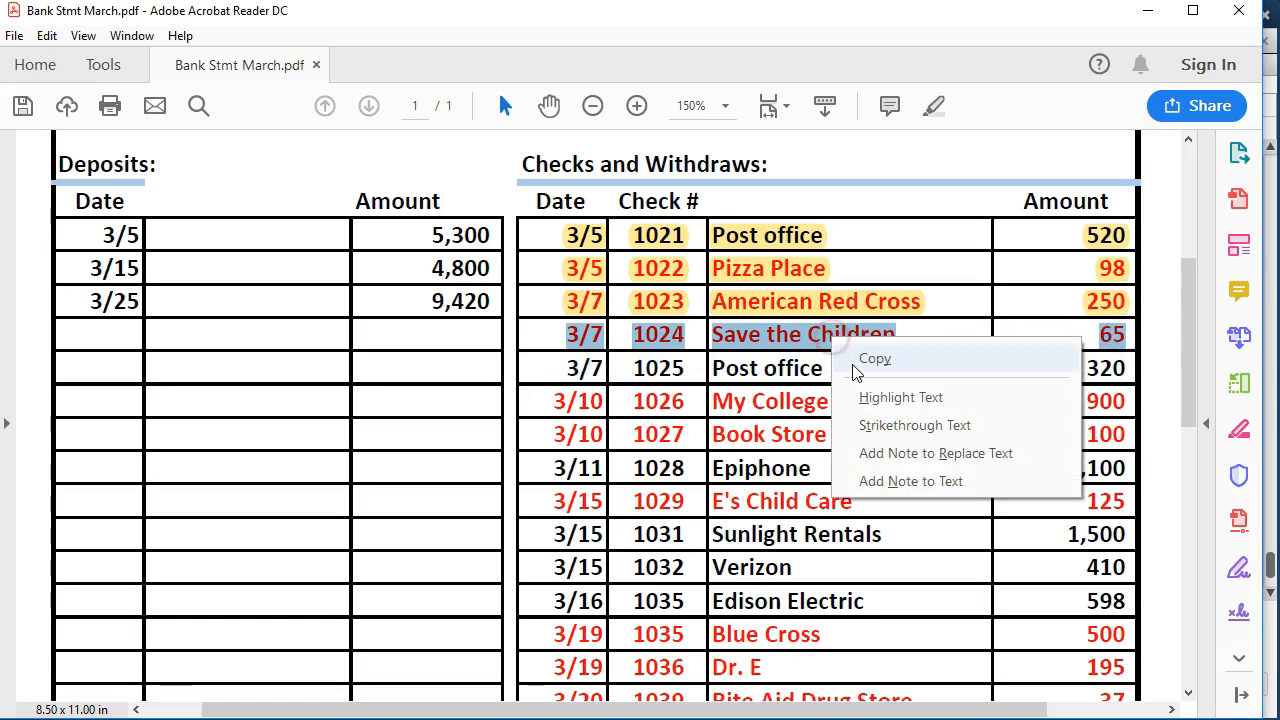
pyautogui.click(866, 396)
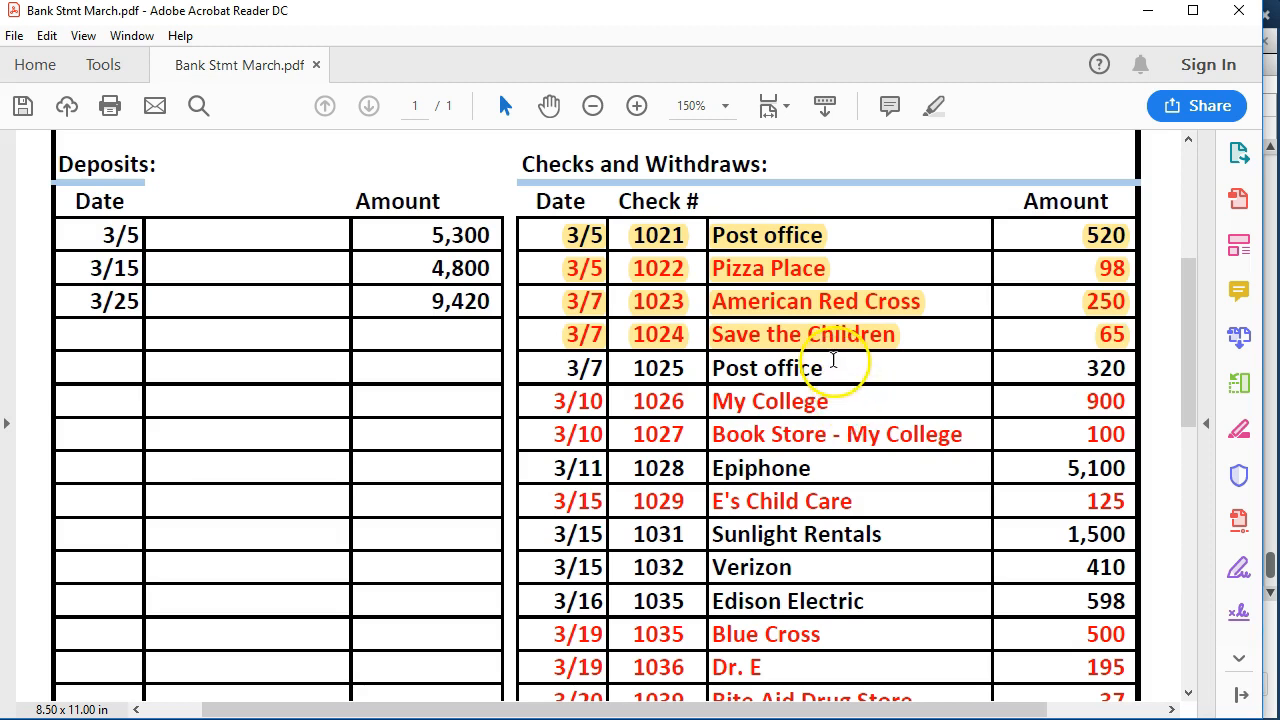
pyautogui.click(844, 406)
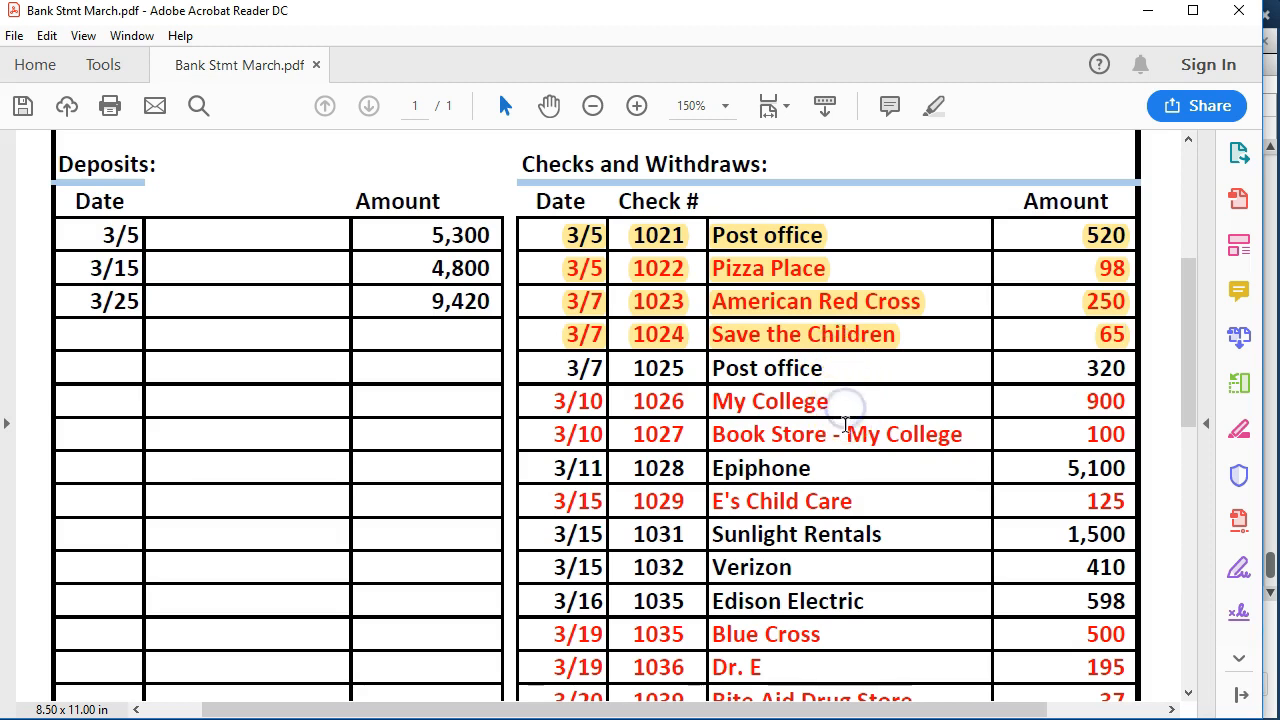